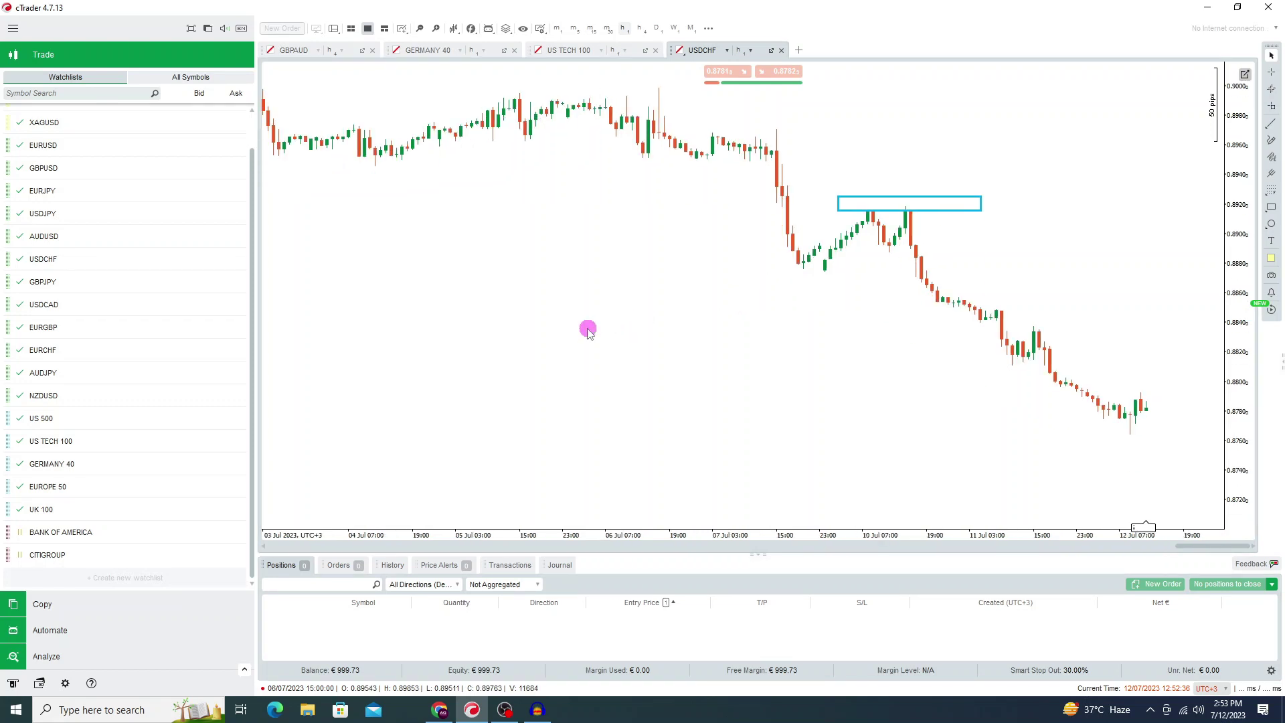
- Pan the USDCHF chart across earlier and later dates and briefly view Copy strategies
scroll(748, 382, down, 1)
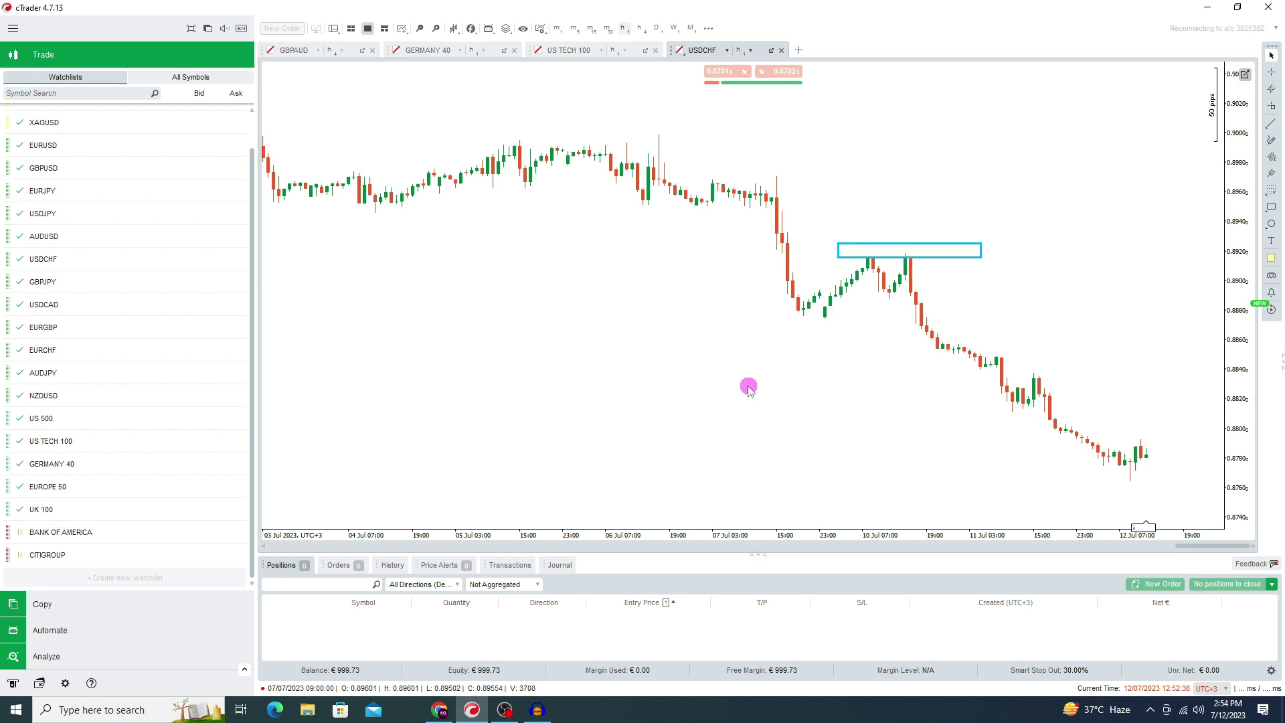
drag(748, 388, 702, 371)
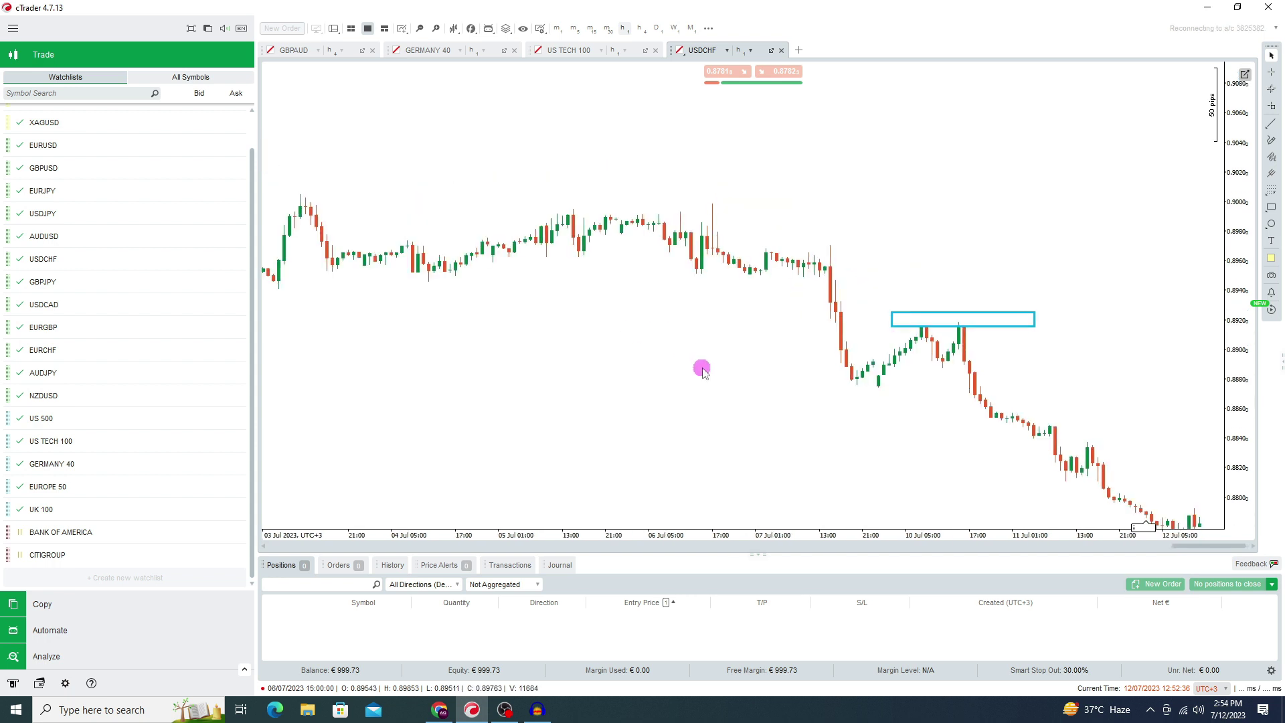
drag(493, 405, 559, 397)
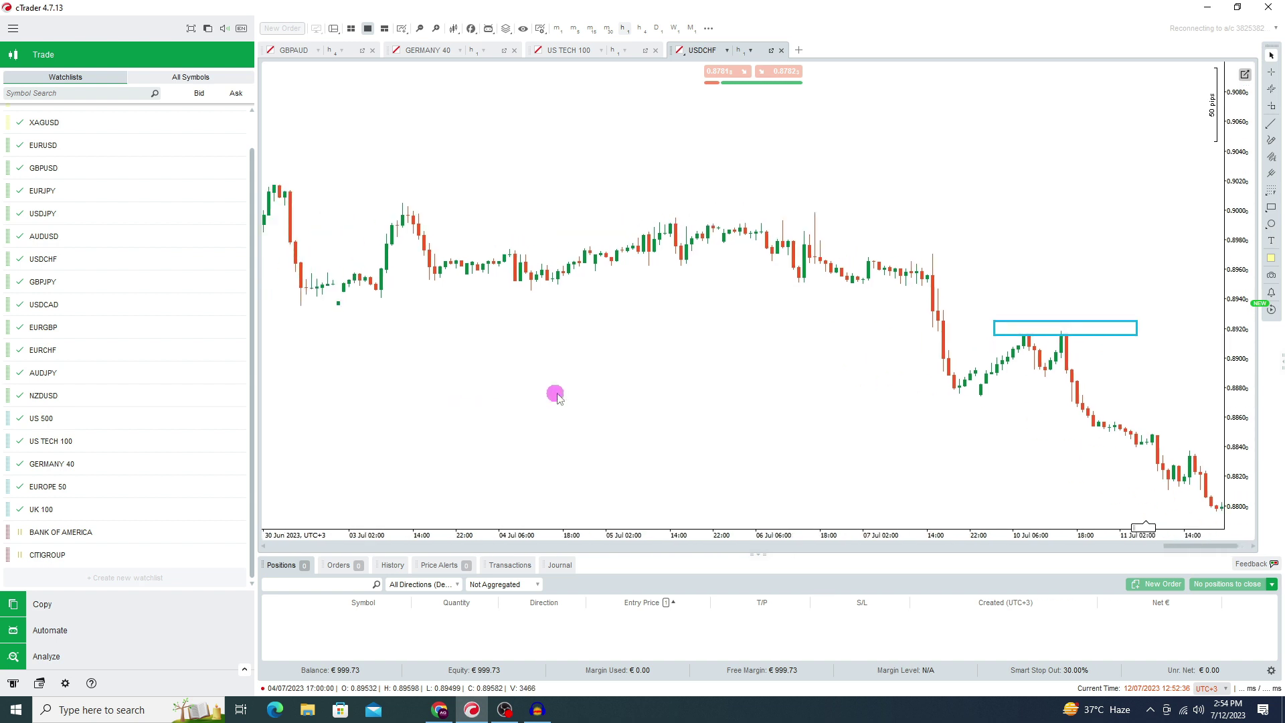
drag(711, 393, 632, 401)
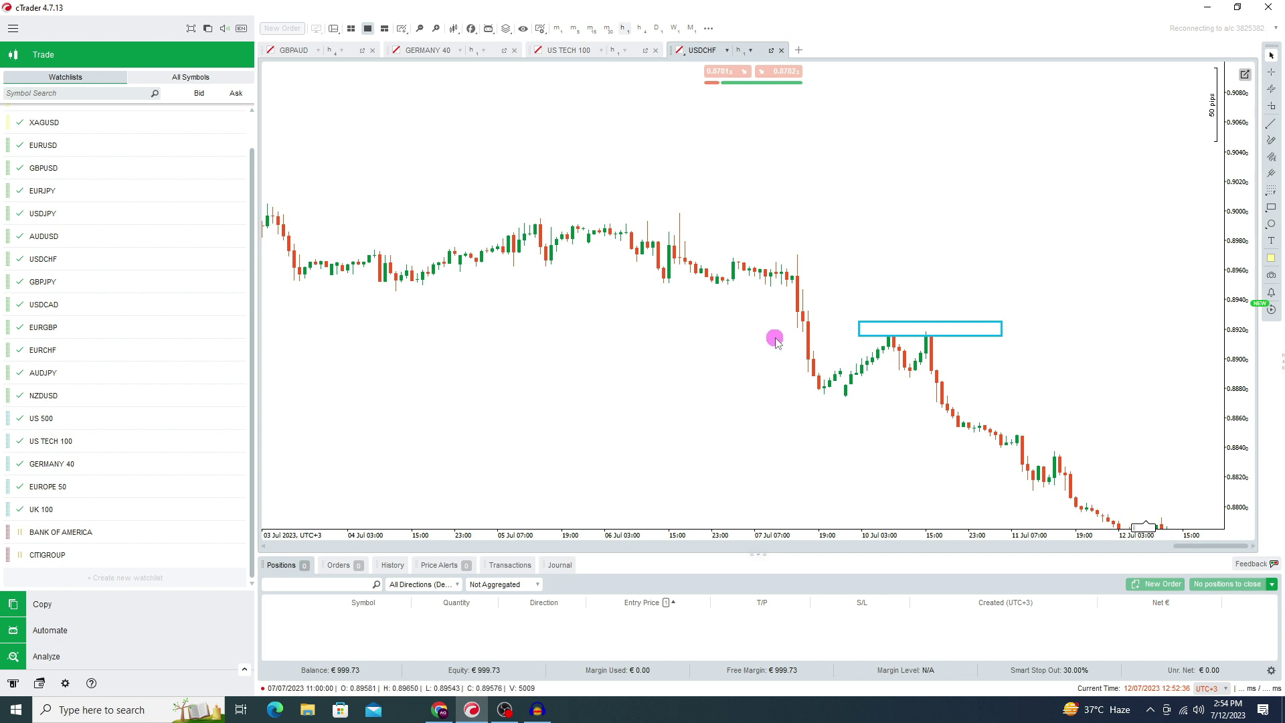
drag(765, 341, 689, 414)
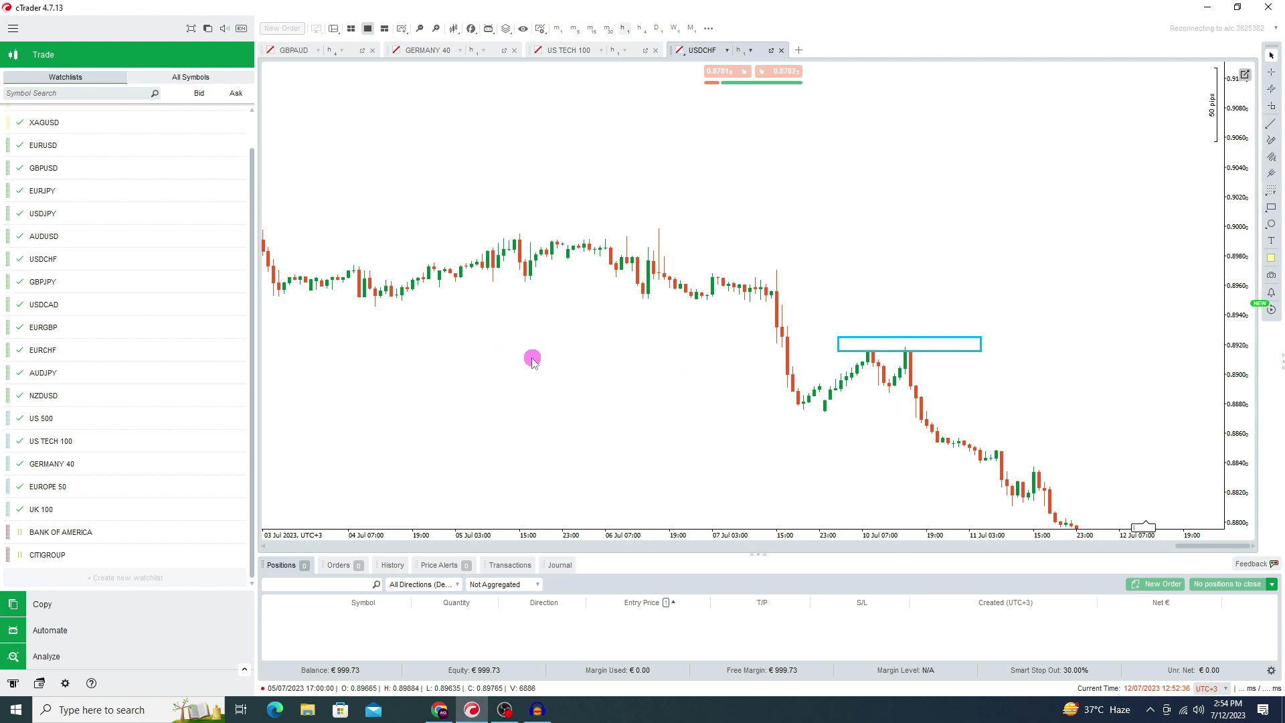
click(96, 608)
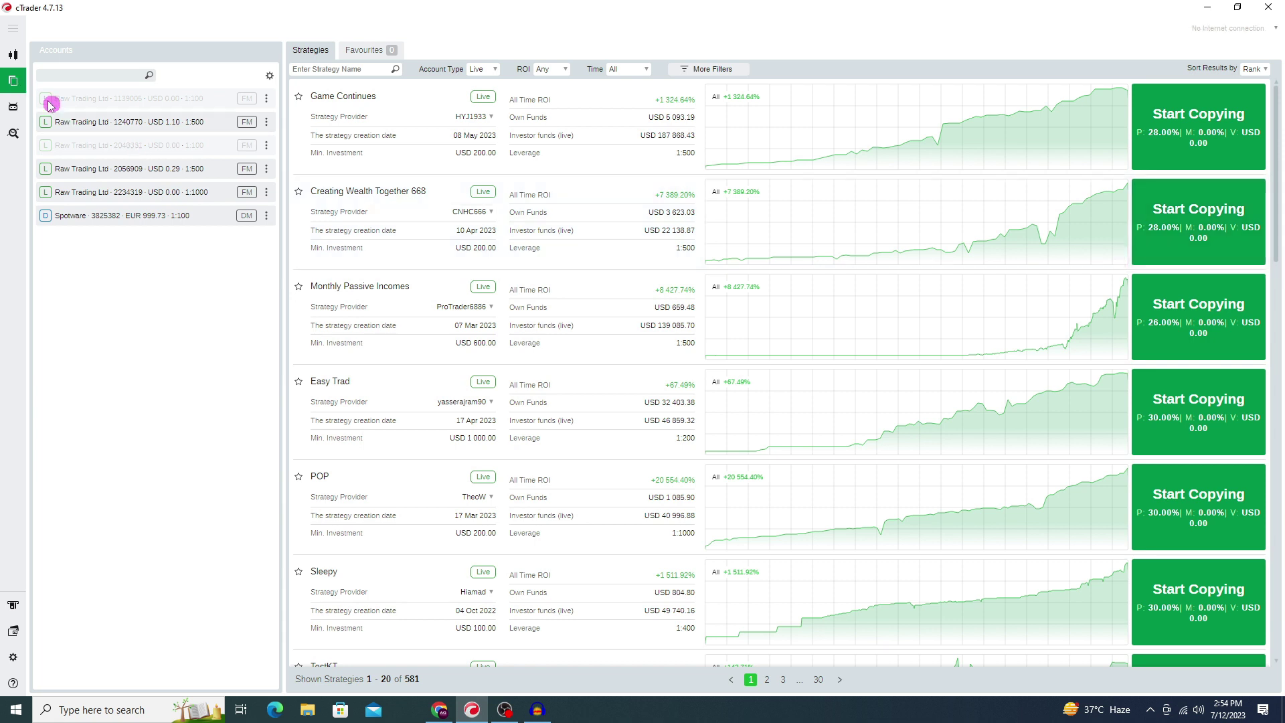
click(19, 61)
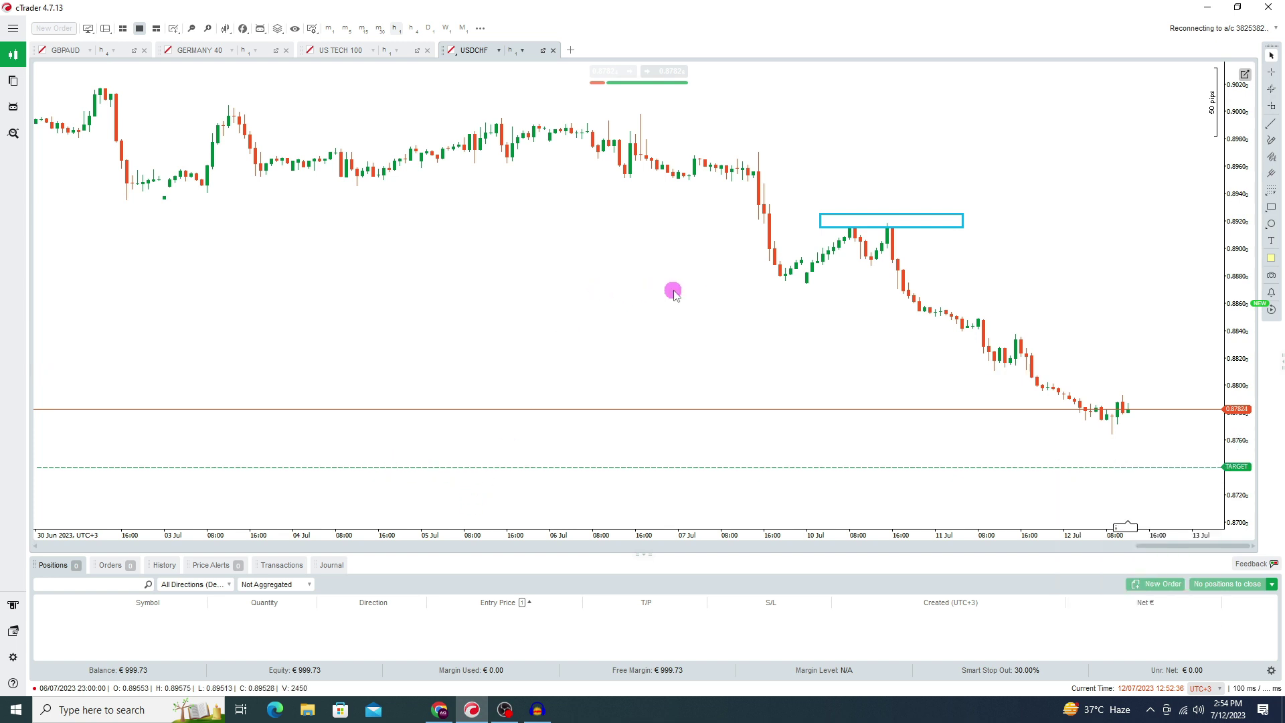
- Submit the IC Markets personal-details form and re-tick the Introducing Broker option
key(alt+Tab)
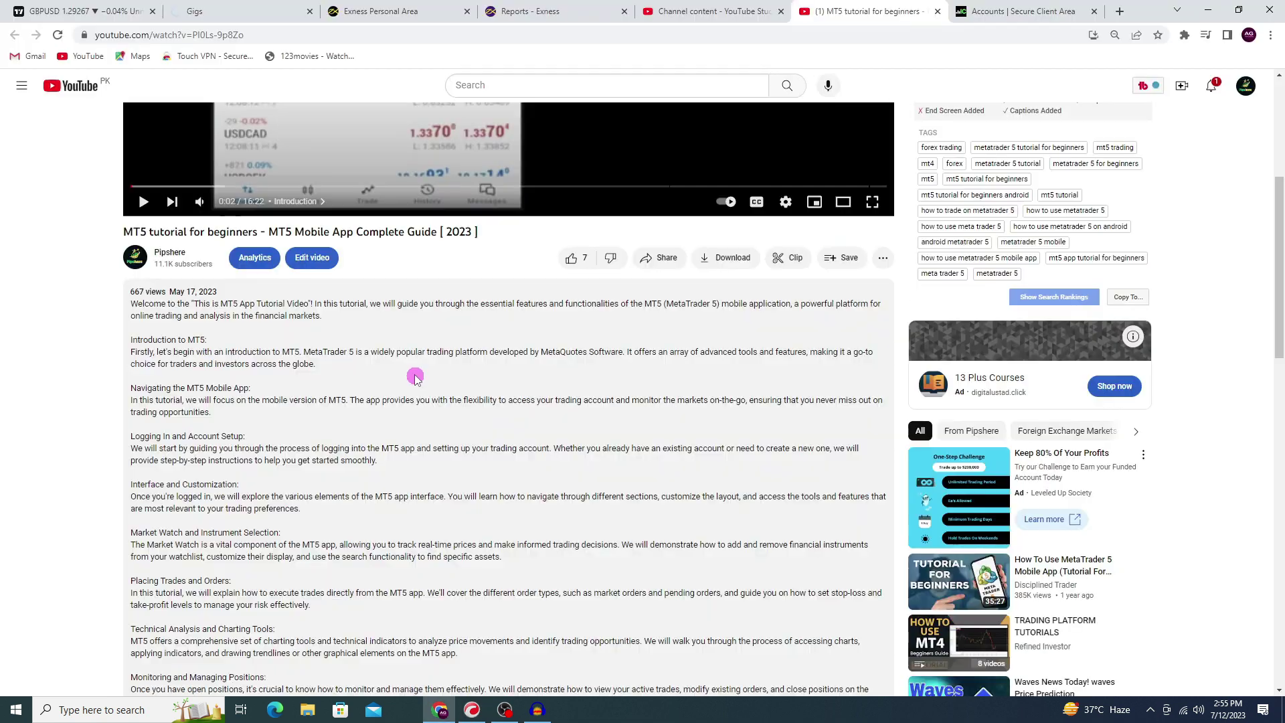
scroll(435, 459, down, 6)
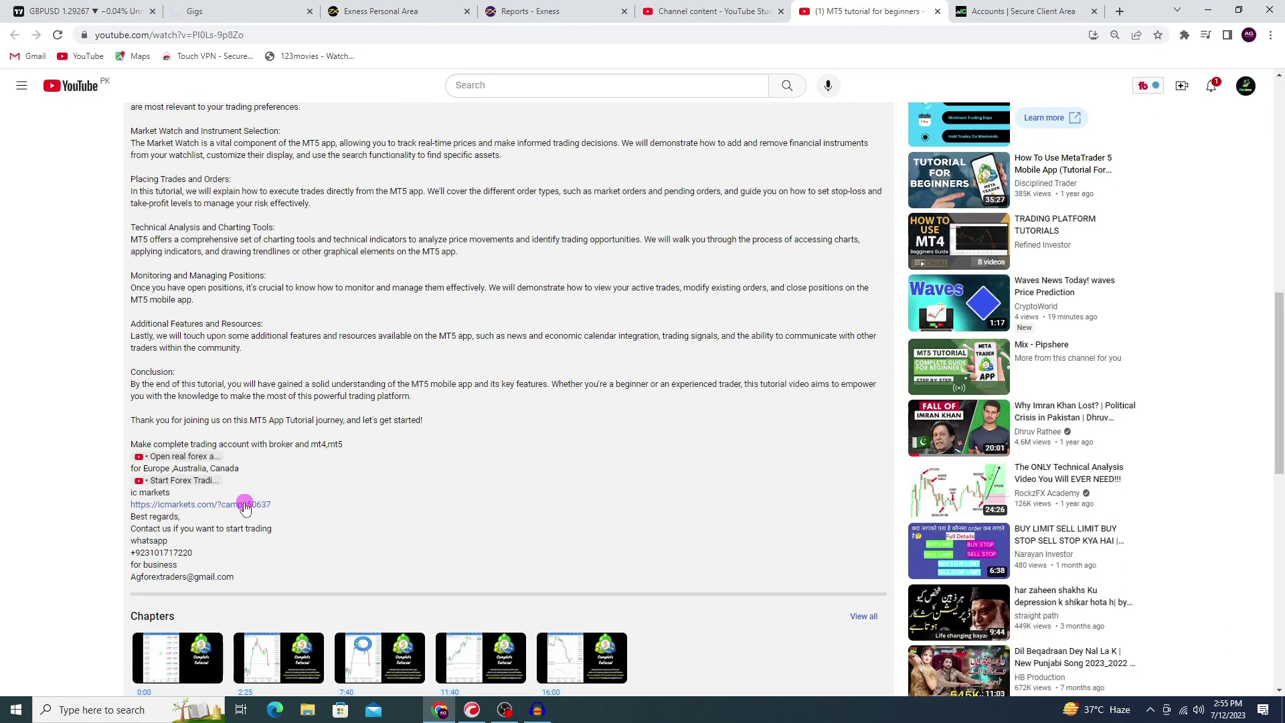
click(245, 505)
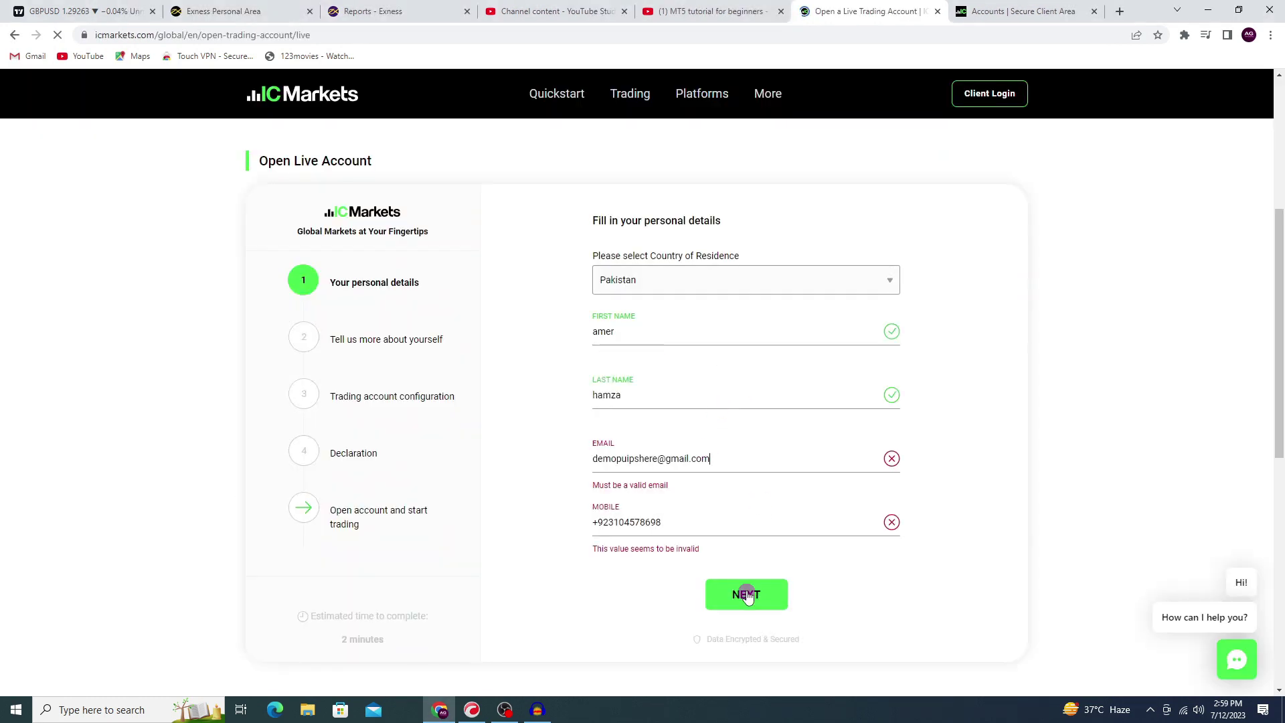
click(747, 595)
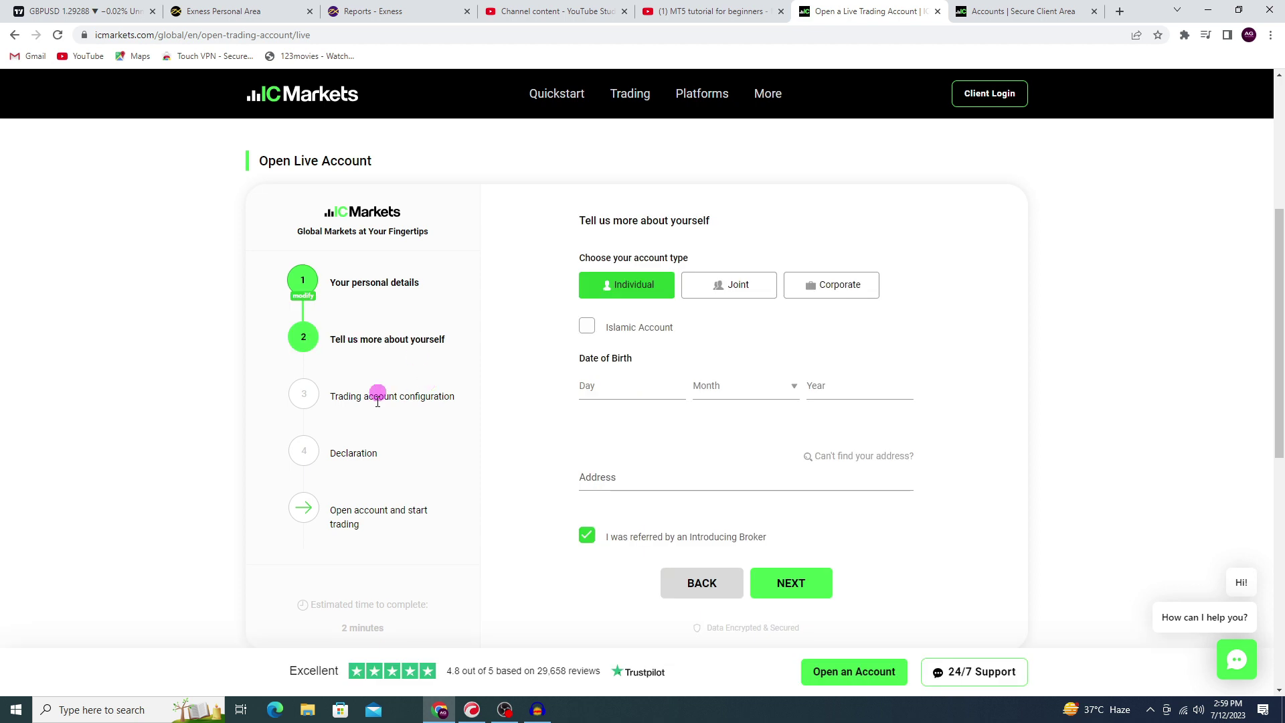
click(619, 538)
click(588, 538)
key(ctrl+Tab)
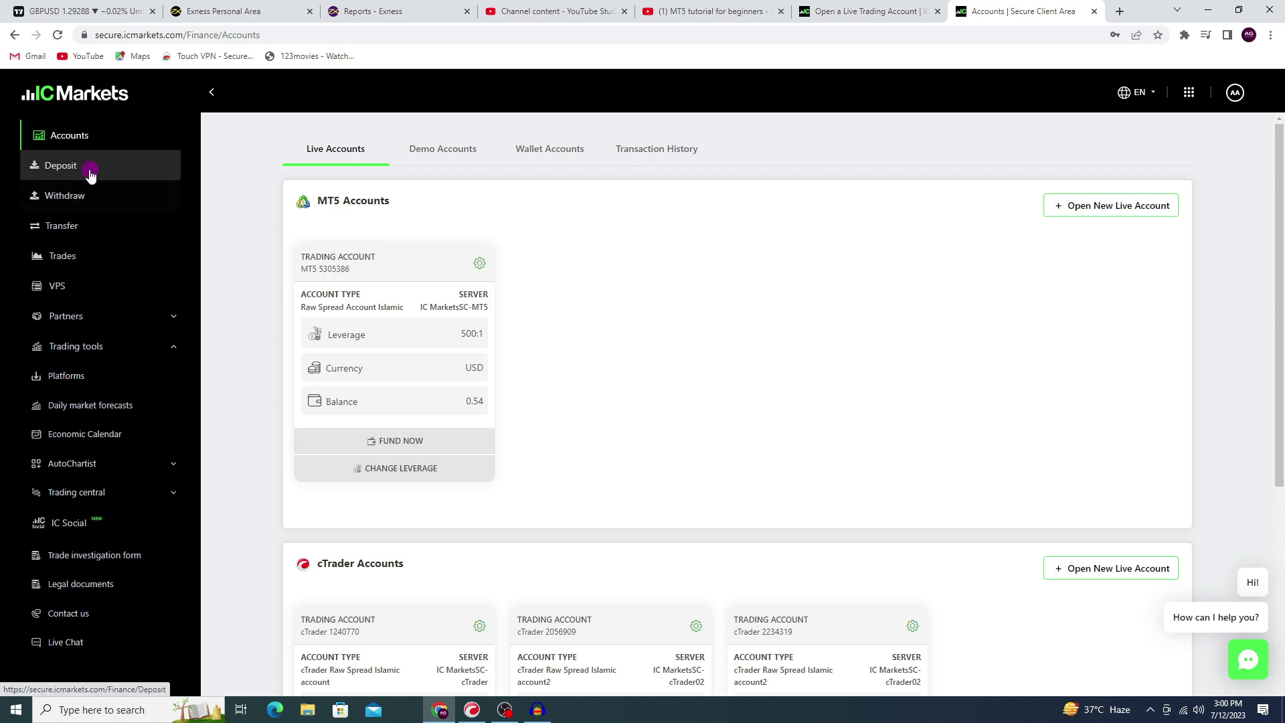
- Review the listed cTrader live accounts and attempt to open another live account
click(77, 137)
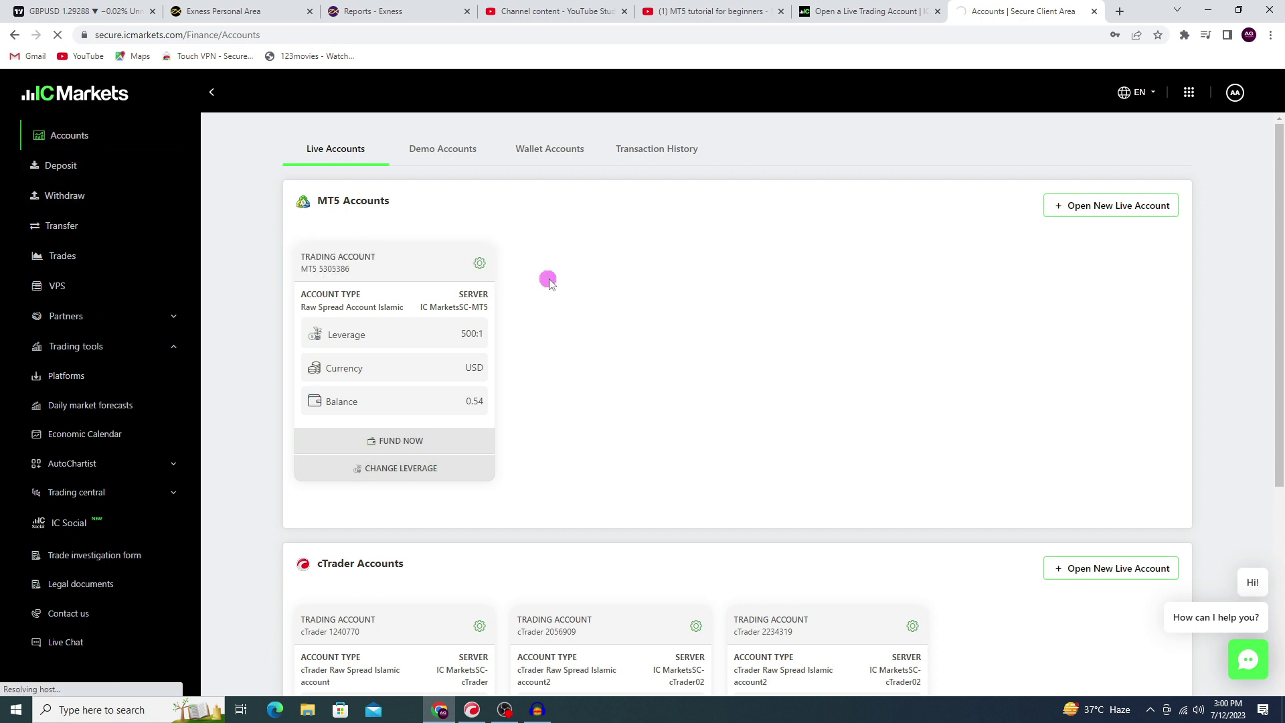
scroll(547, 281, down, 3)
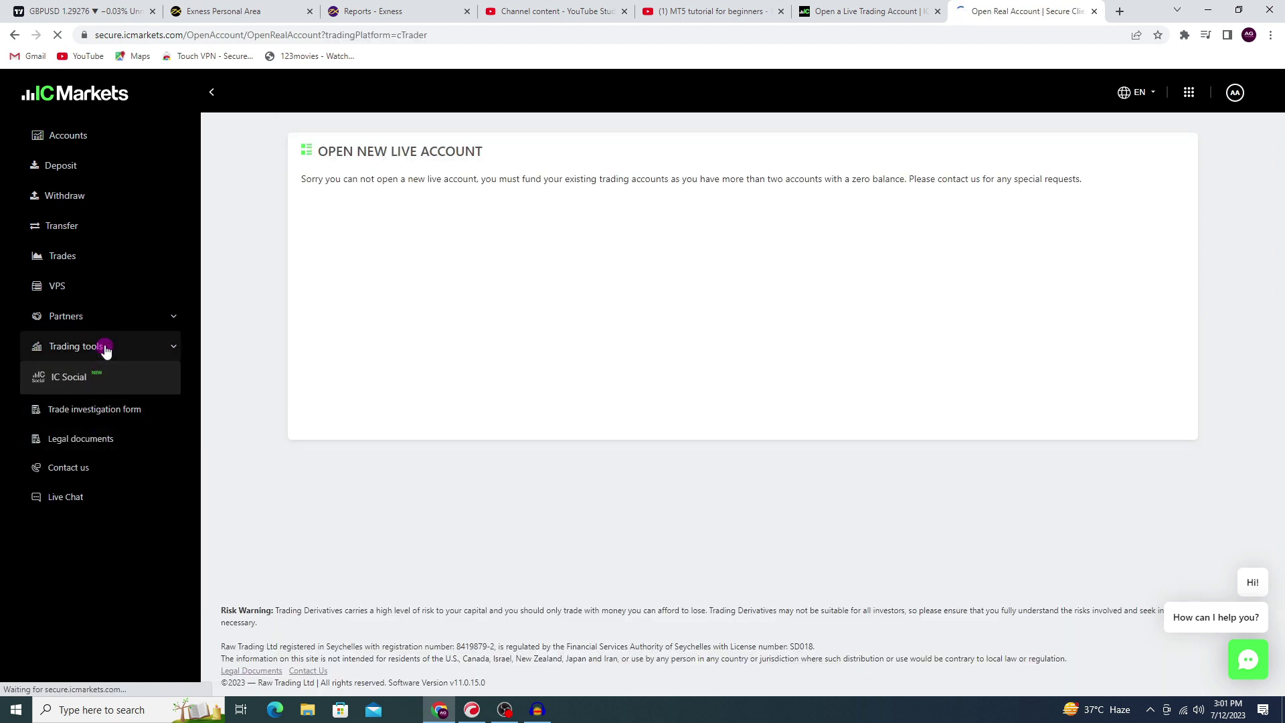
click(106, 349)
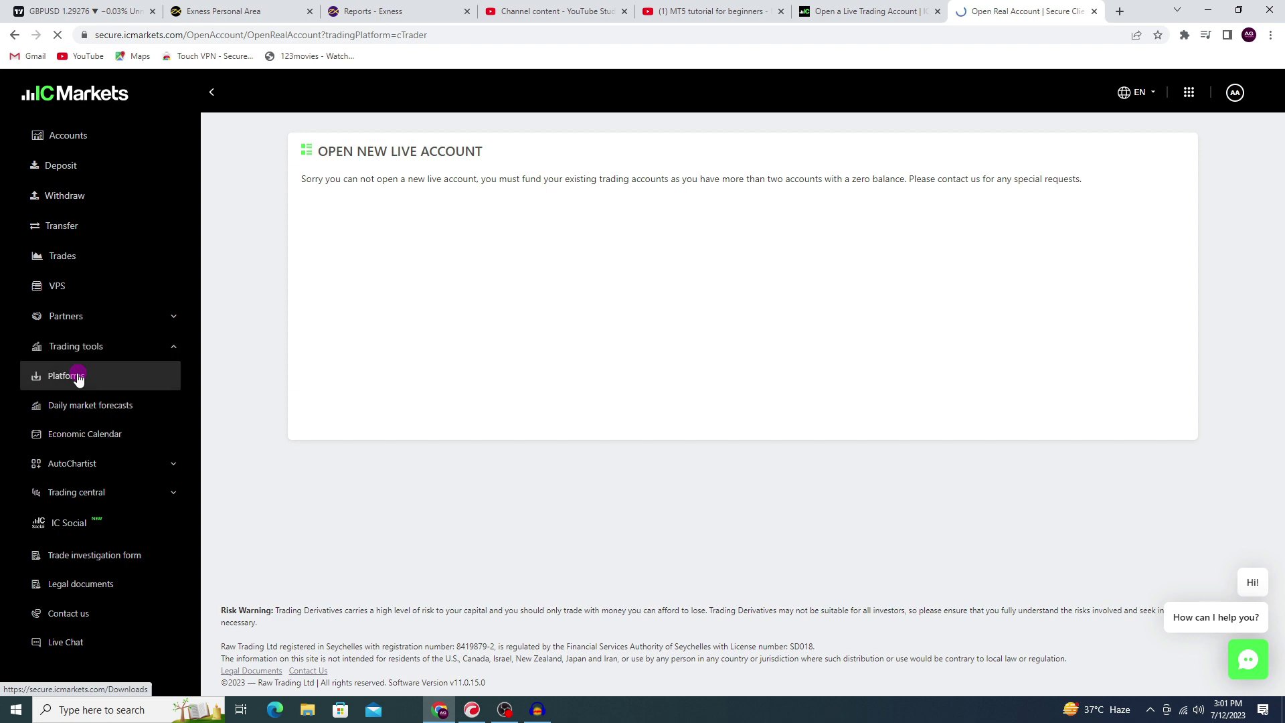
- Browse the trading platforms downloads page, then return to the cTrader window
click(78, 376)
scroll(539, 387, down, 5)
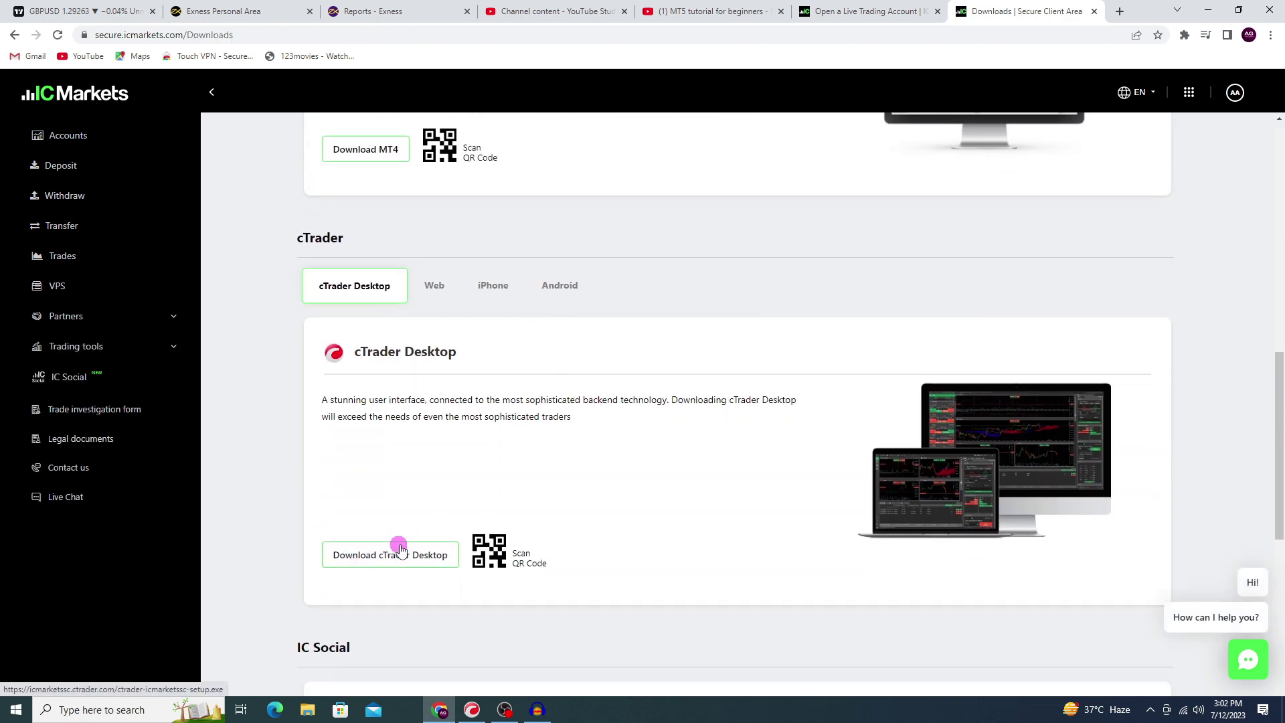
click(1119, 10)
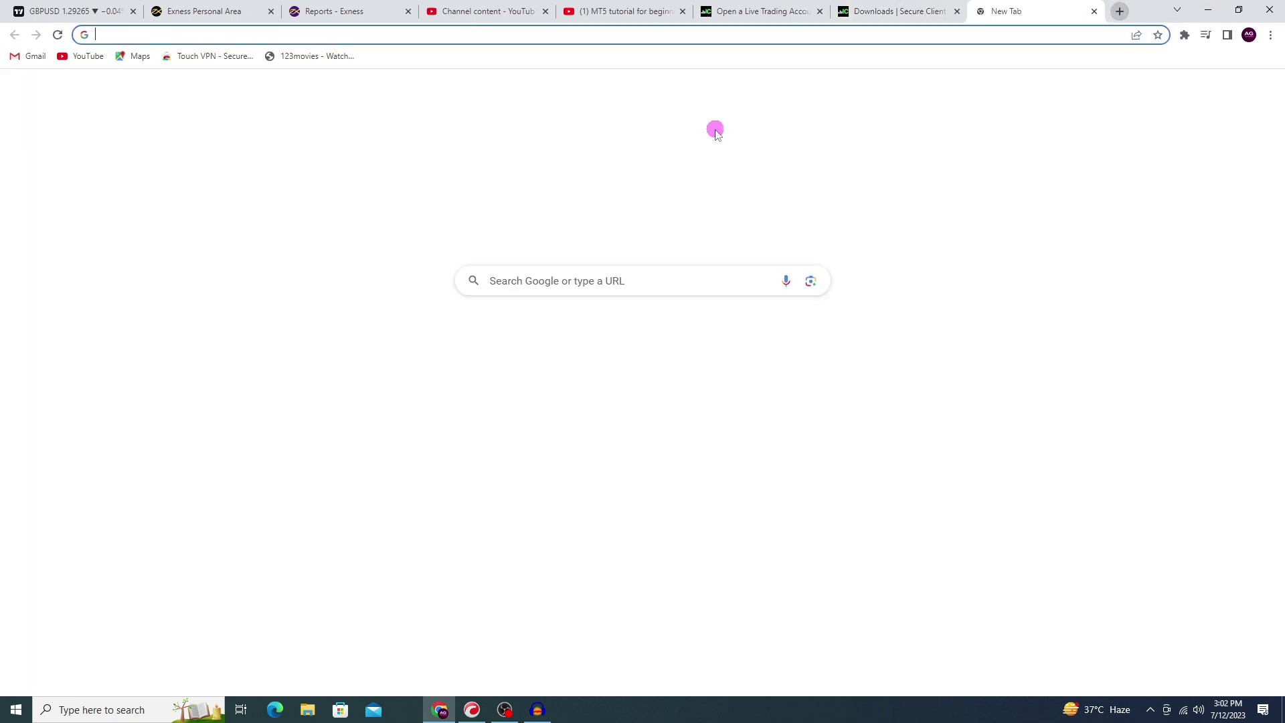
click(472, 710)
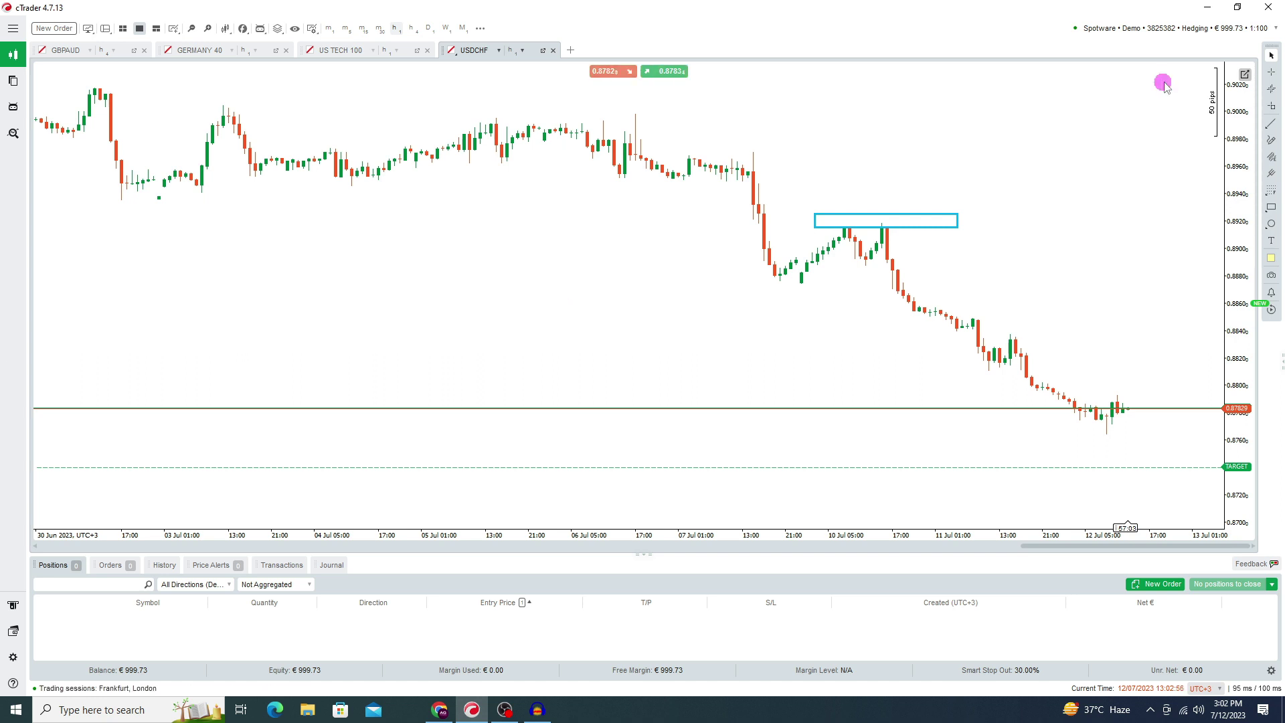
click(1176, 30)
click(1248, 55)
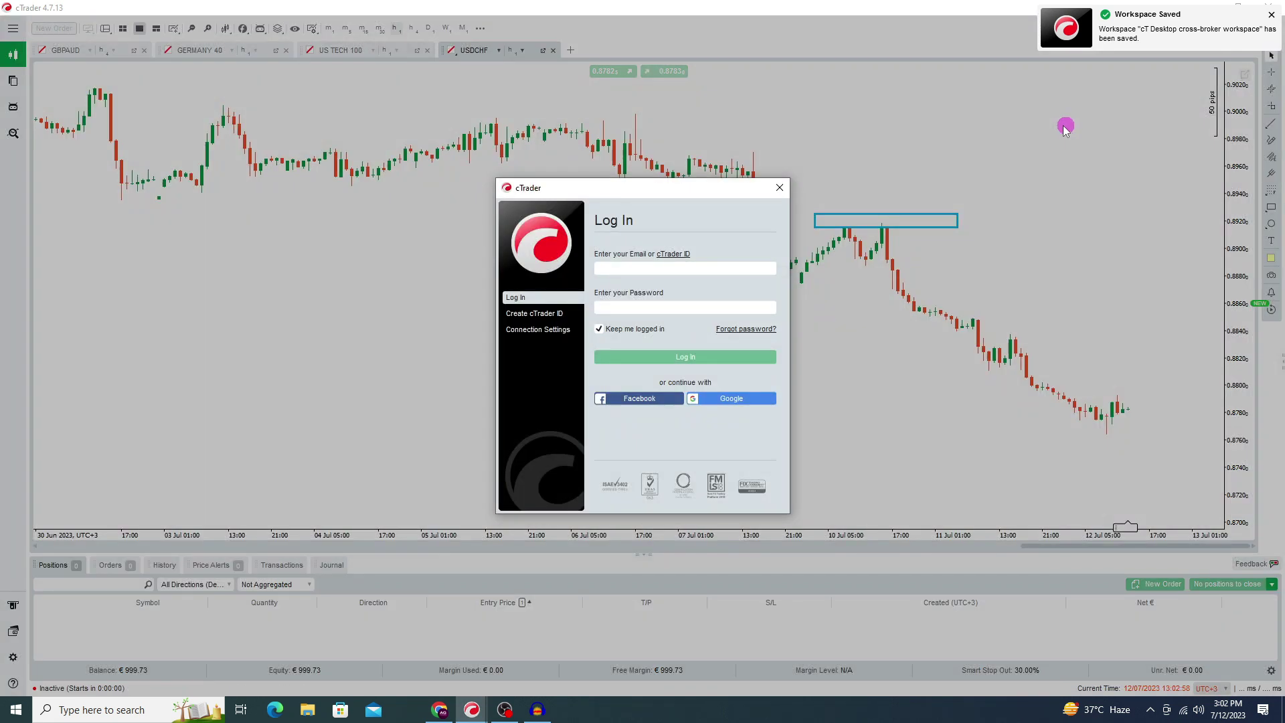
click(603, 270)
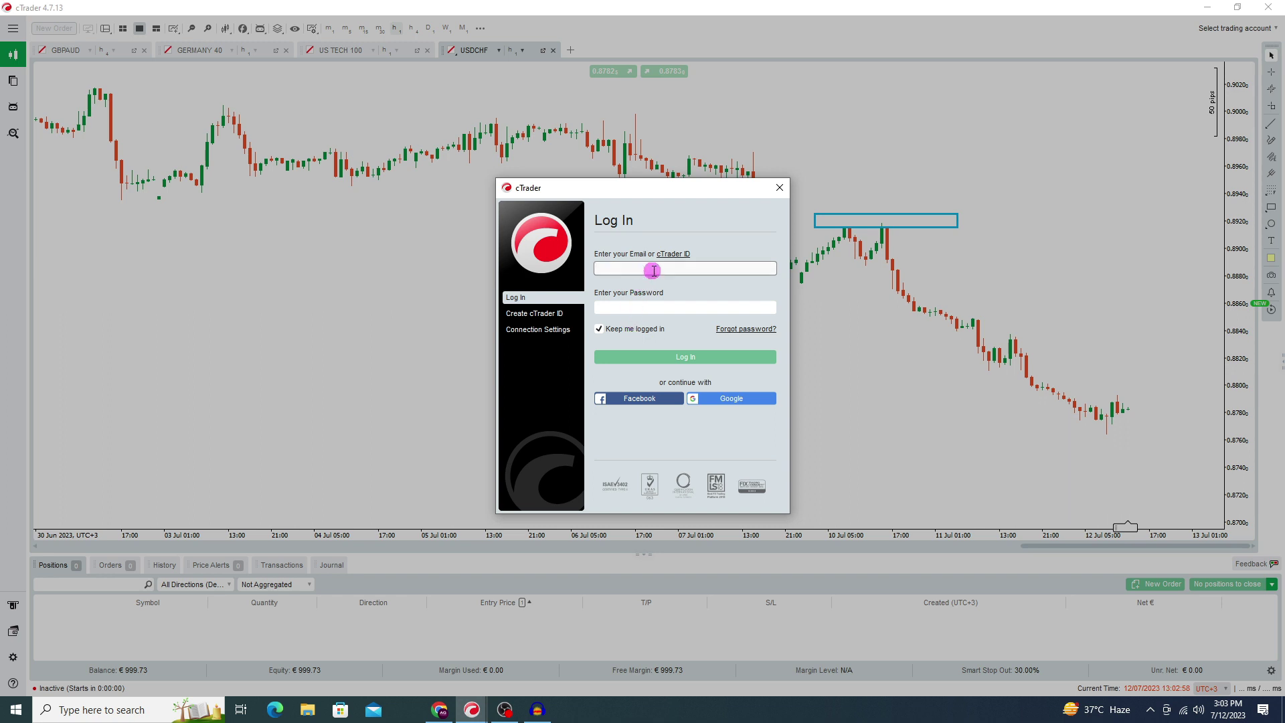
click(439, 710)
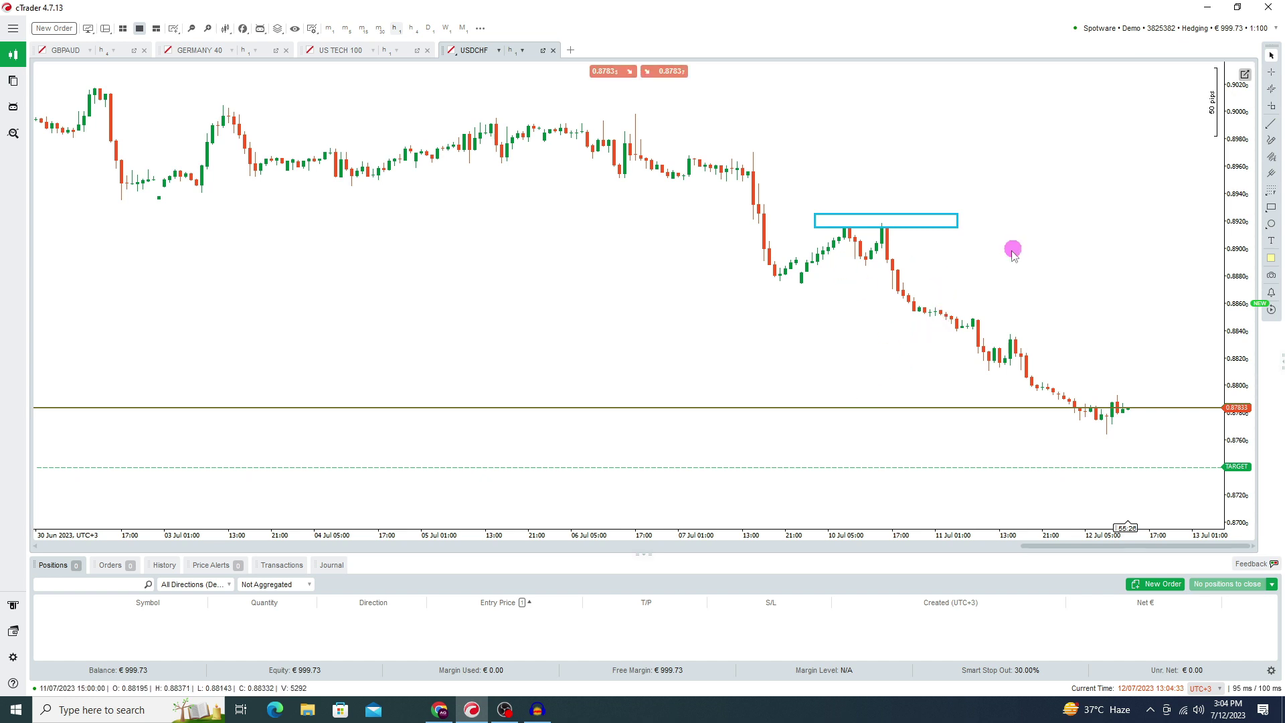
click(1186, 30)
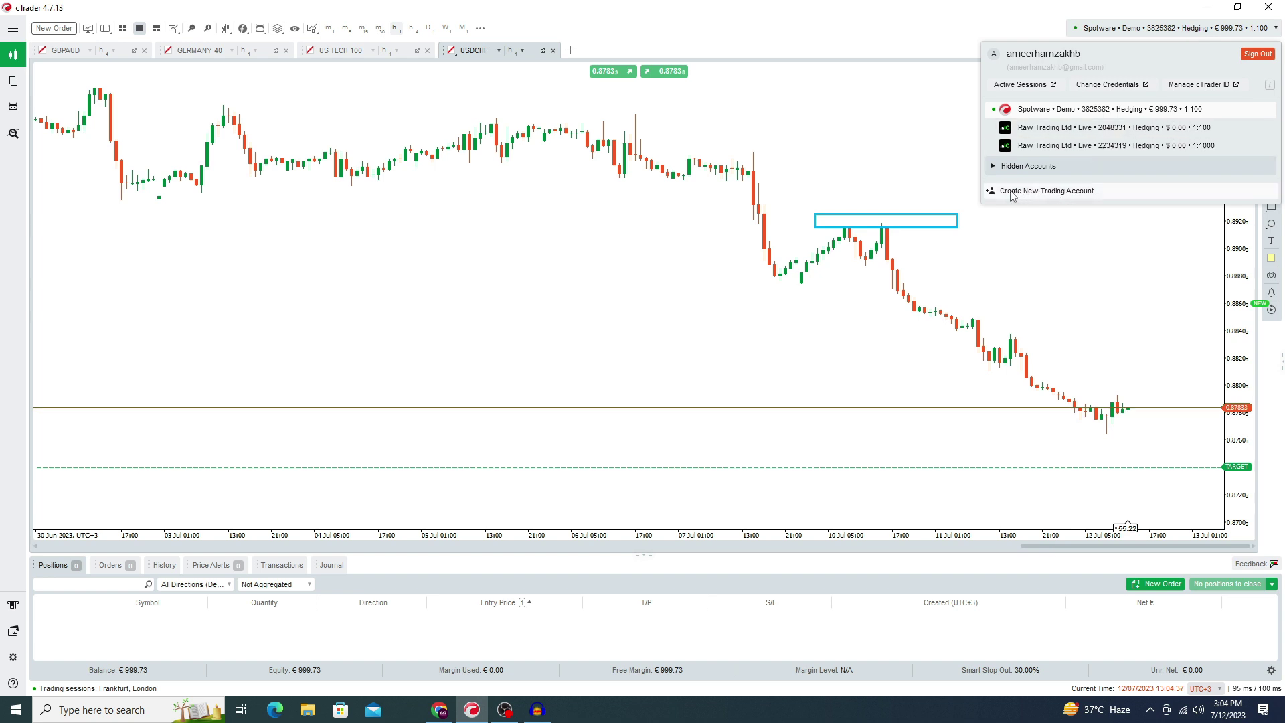
click(1056, 193)
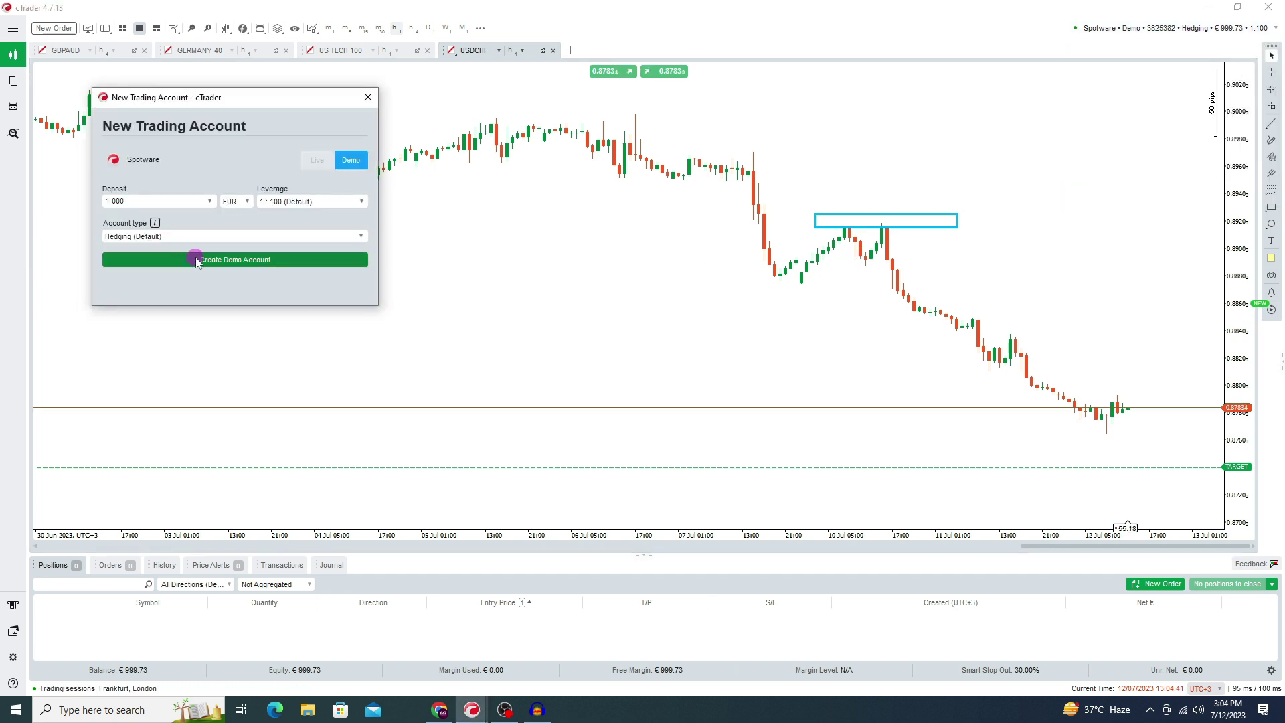
click(368, 97)
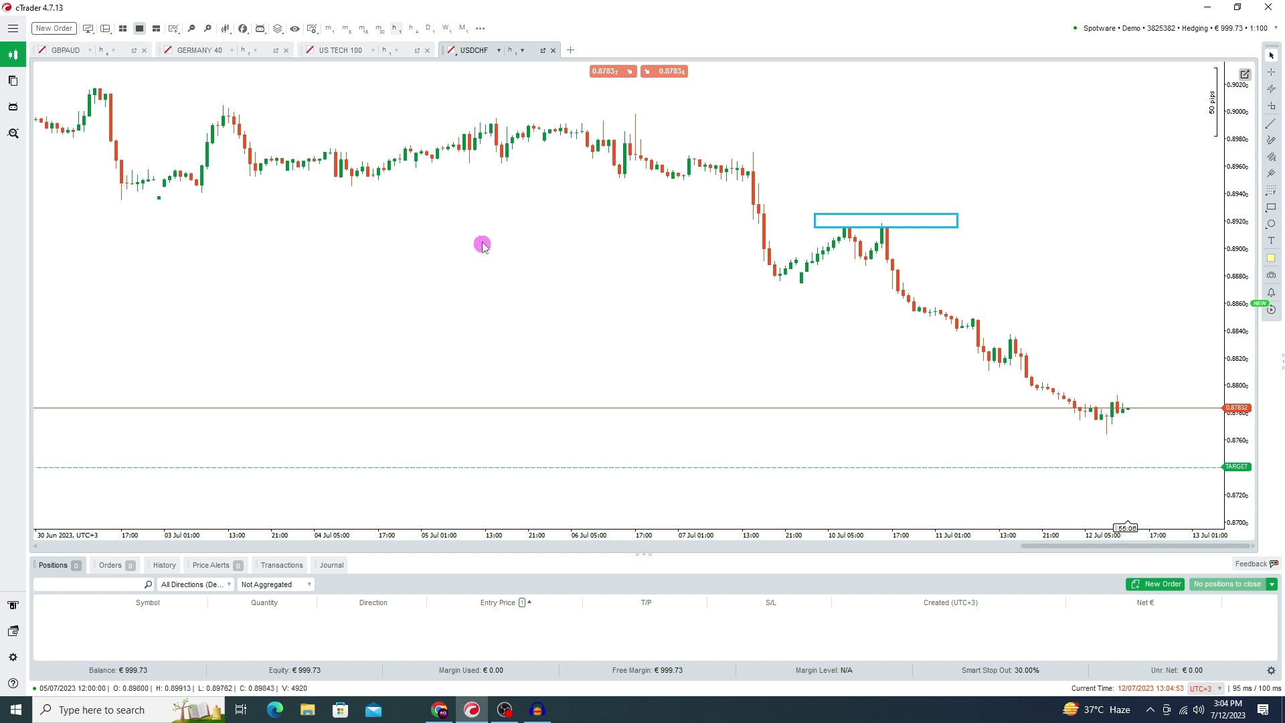
- Apply the Trend chart template to the USDCHF chart
right_click(483, 194)
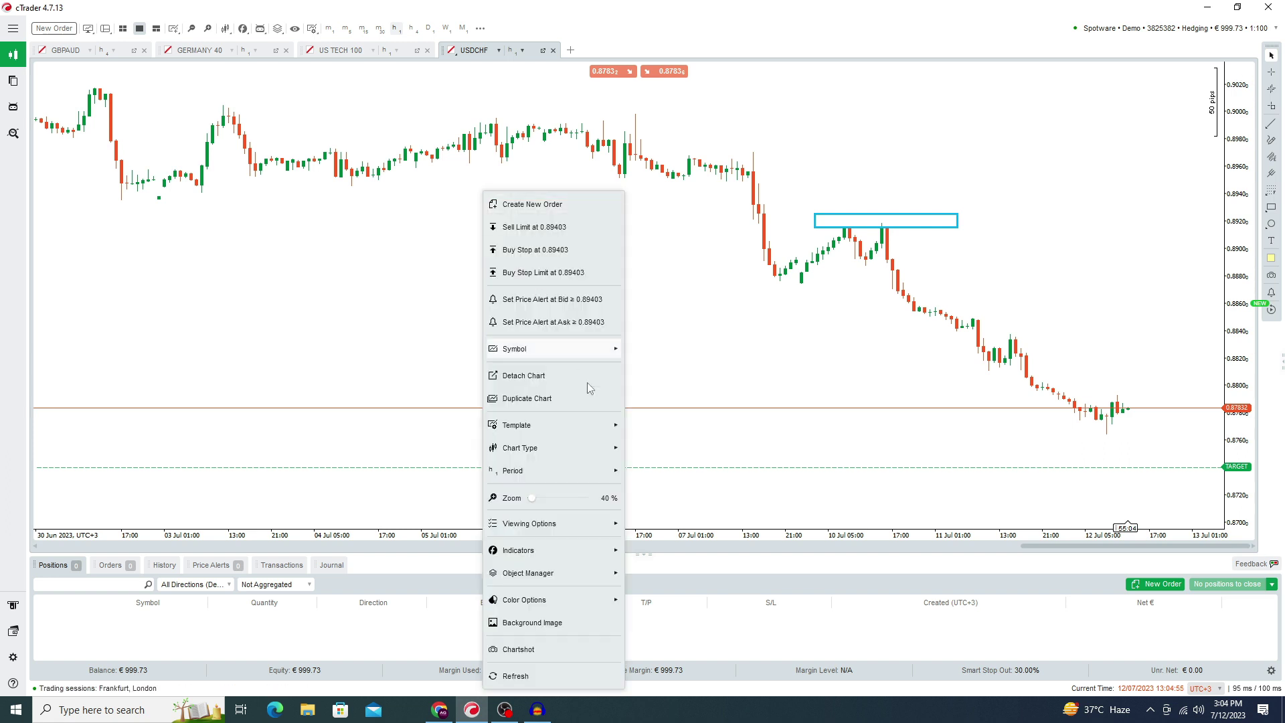
mouse_move(591, 420)
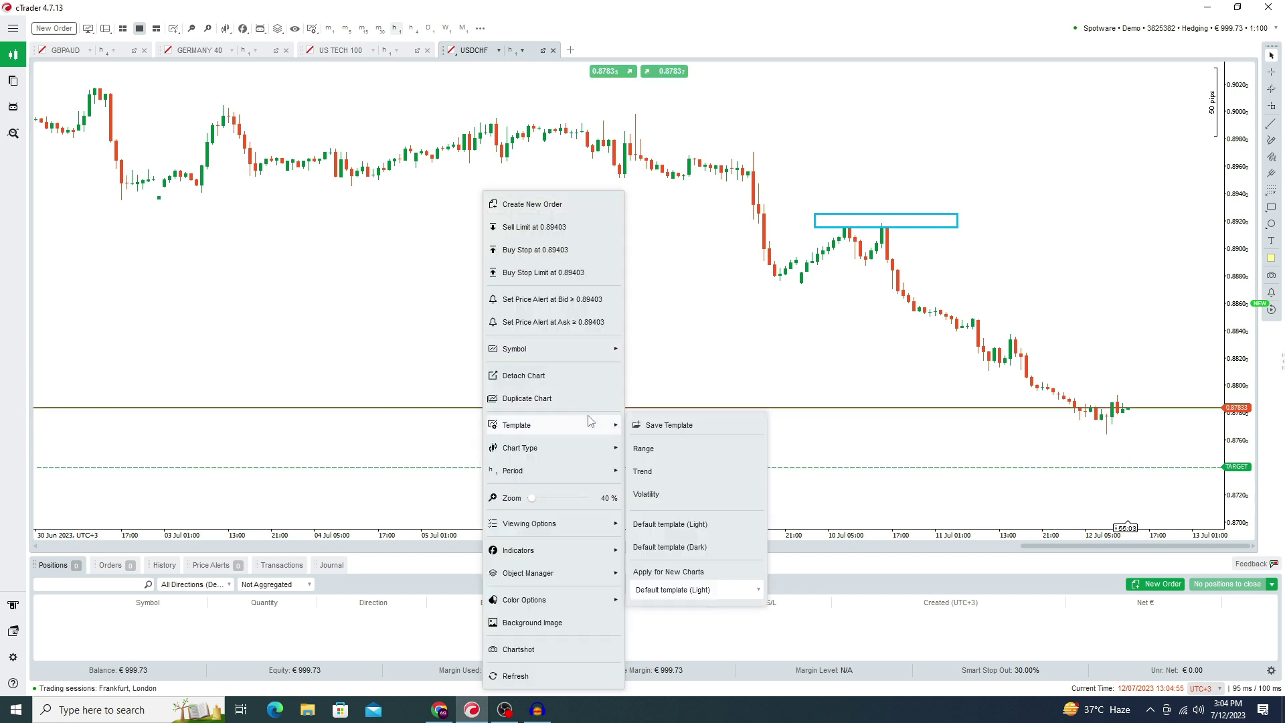
click(676, 477)
click(748, 420)
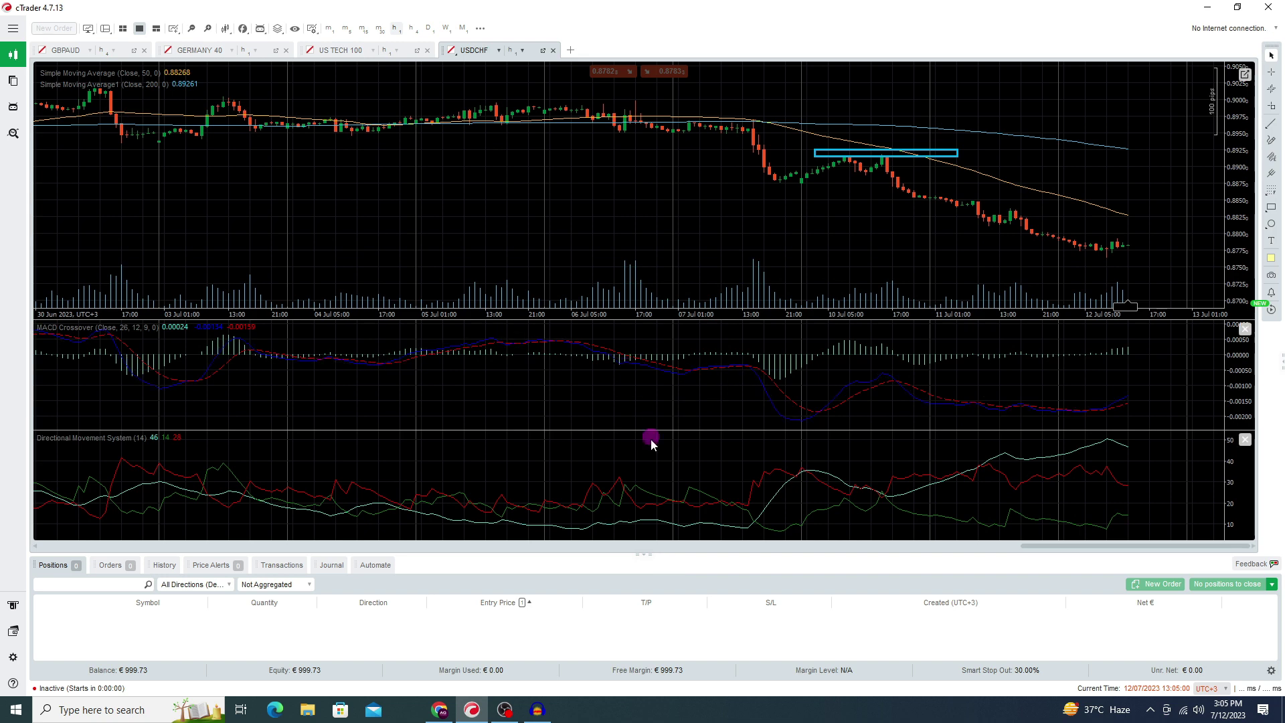
- Delete the MACD Crossover, 200-period SMA and 50-period SMA indicators
double_click(596, 351)
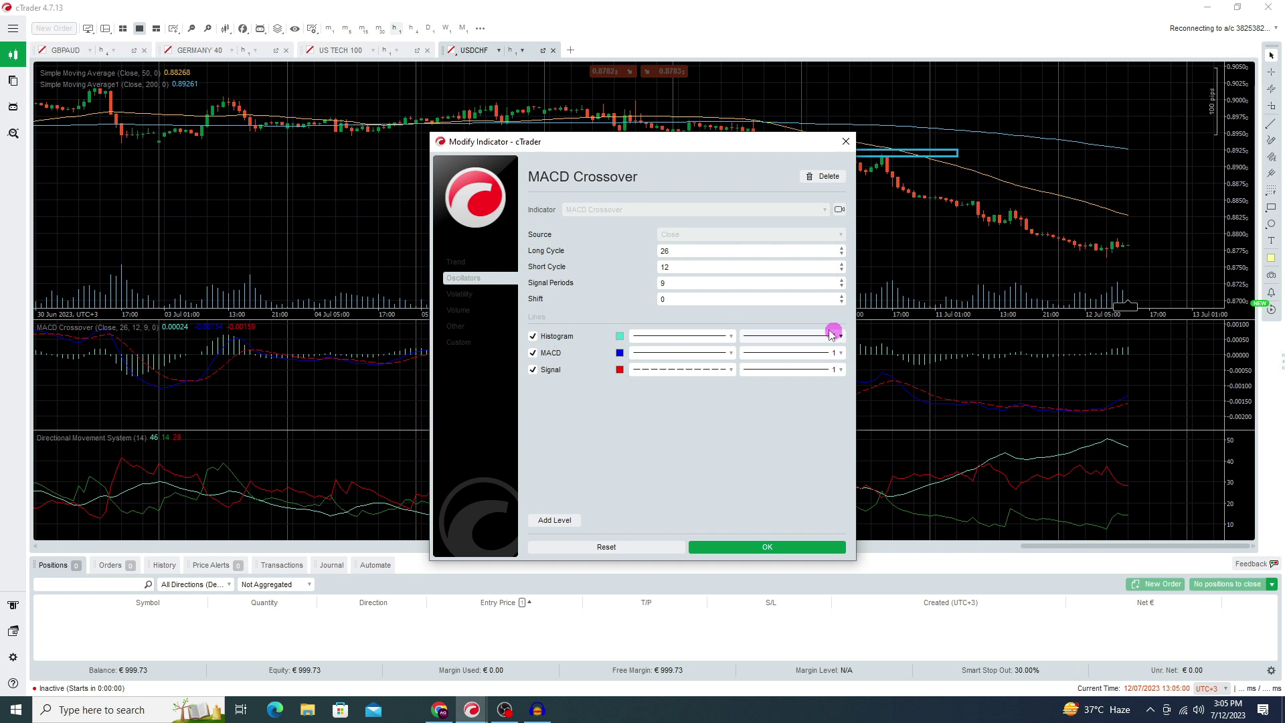
click(829, 176)
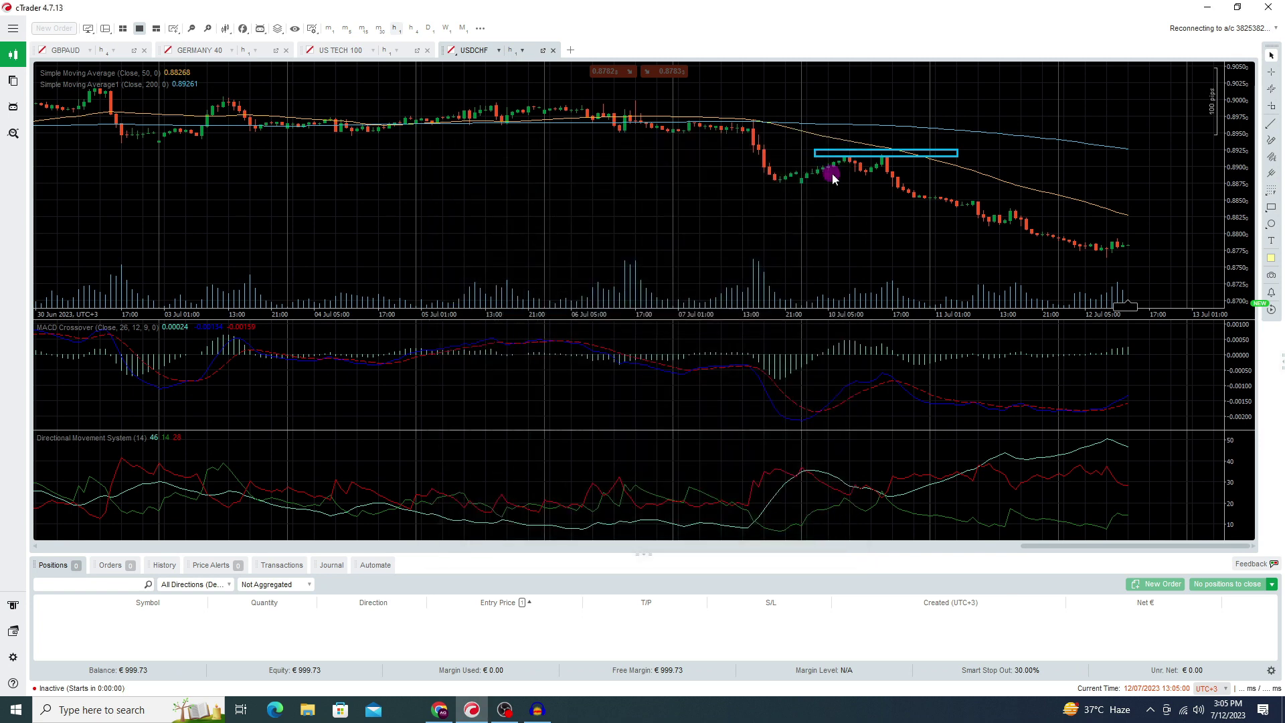
double_click(845, 143)
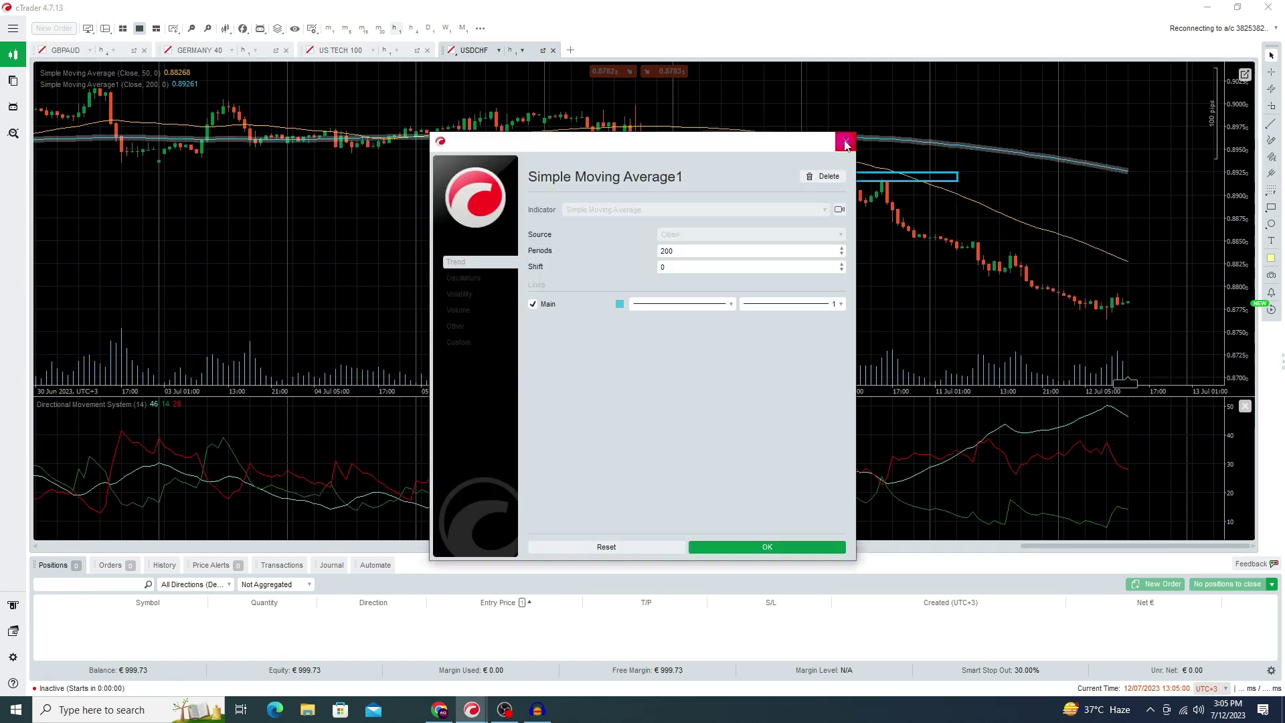
click(830, 177)
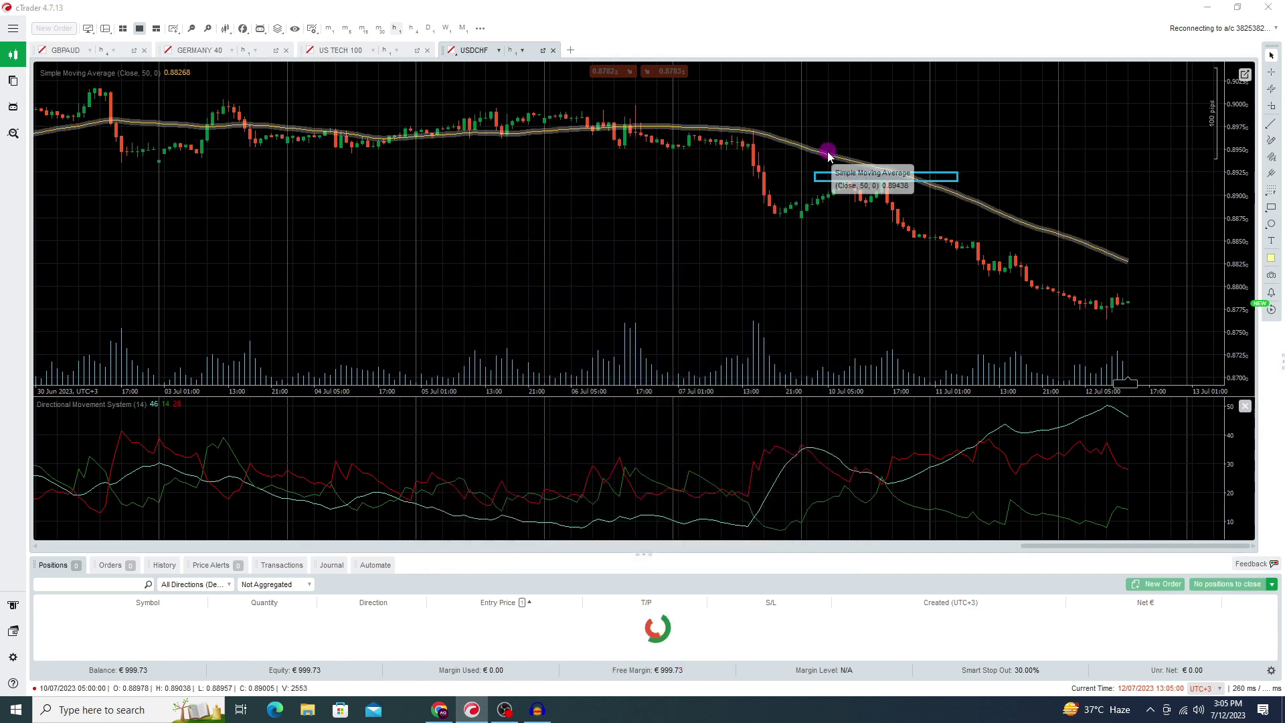
double_click(827, 153)
click(827, 177)
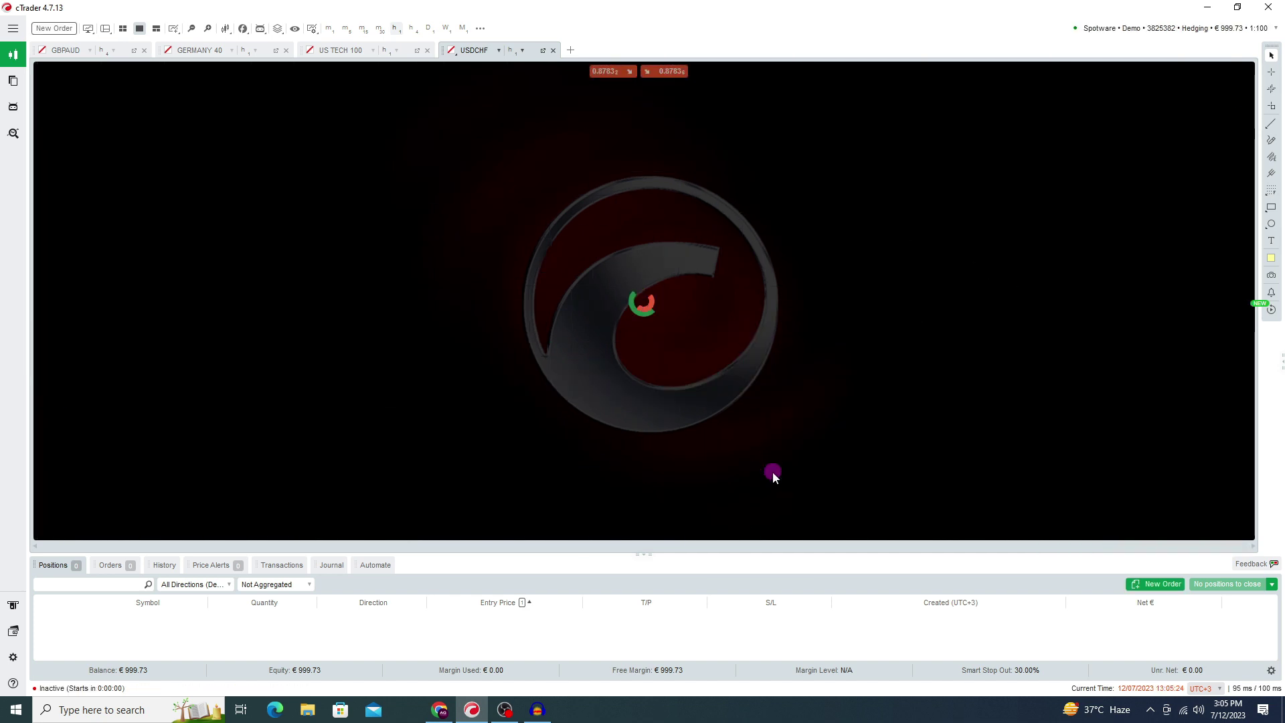
- Delete the Directional Movement System indicator through its Modify Indicator dialog
double_click(781, 470)
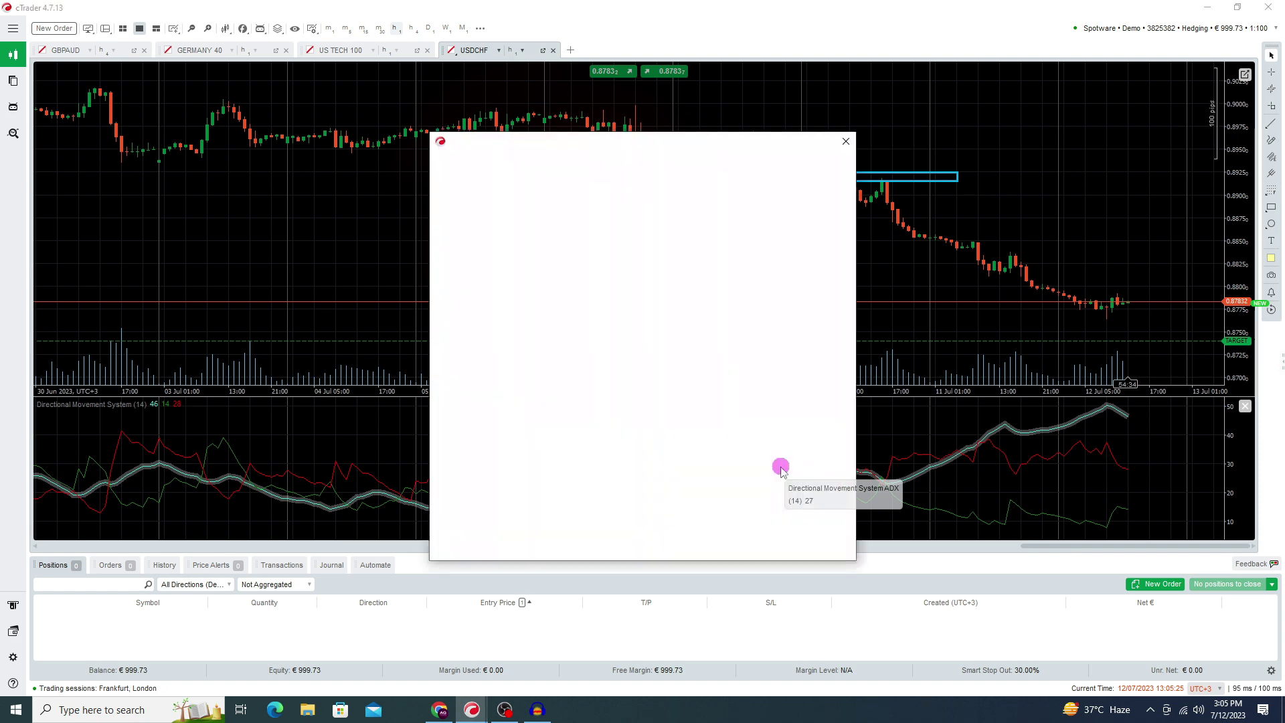
click(816, 182)
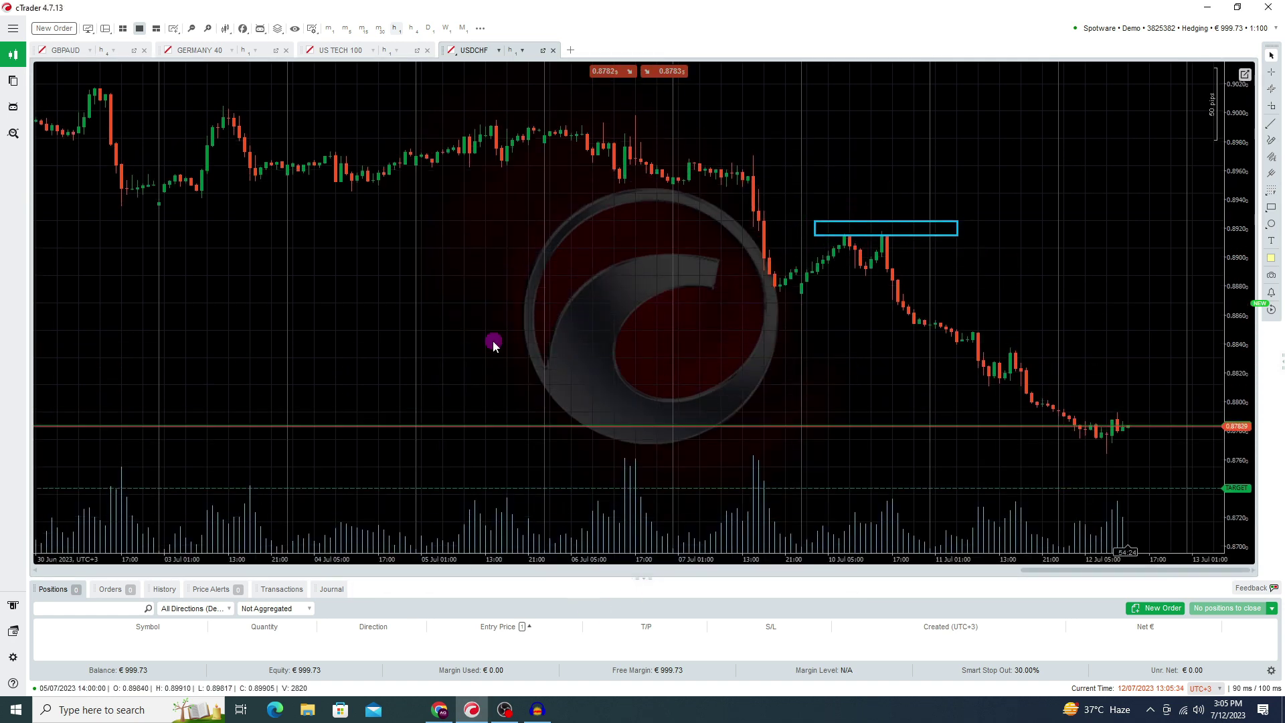
- Set chart colours: white background, dark foreground, transparent grid and period separators
right_click(379, 212)
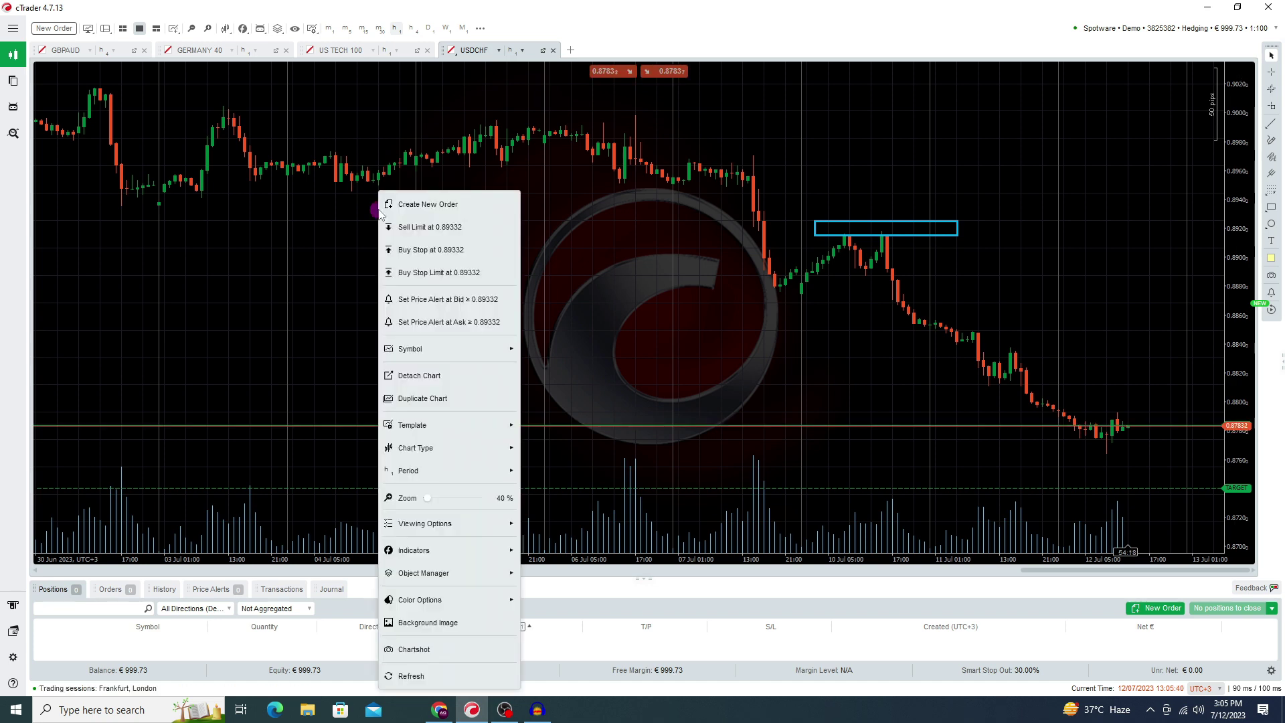
mouse_move(477, 604)
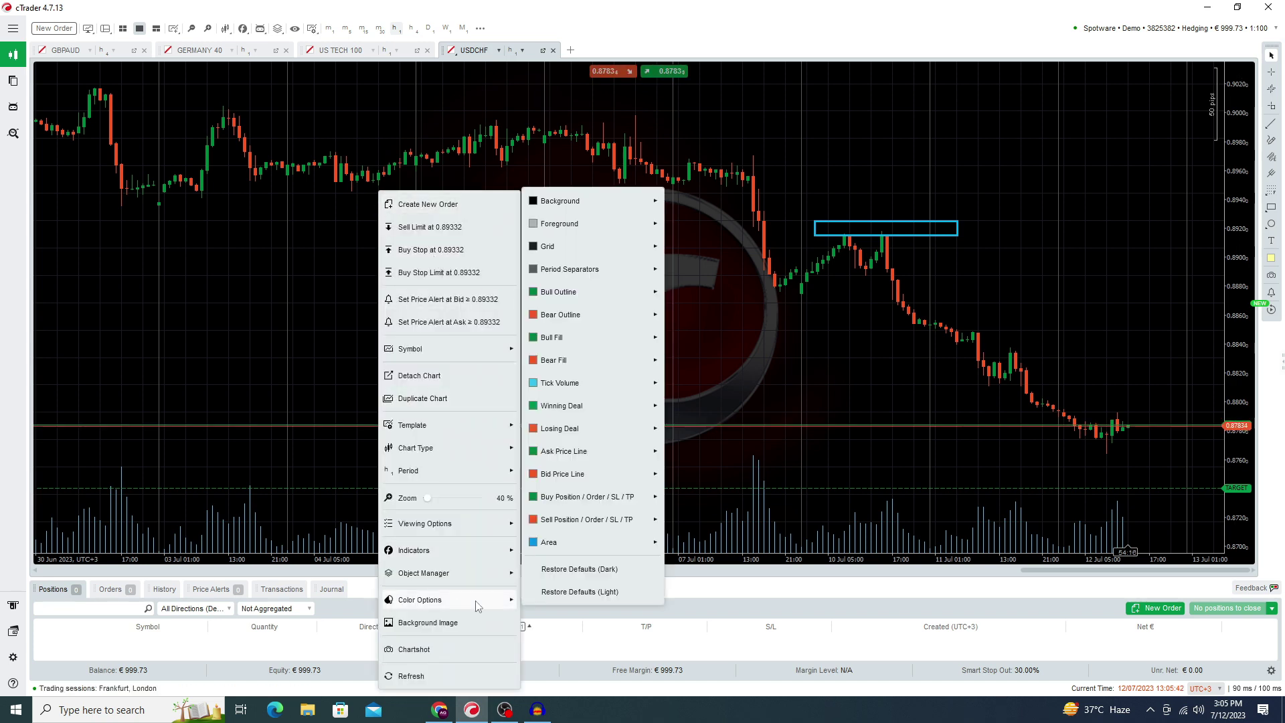
mouse_move(589, 201)
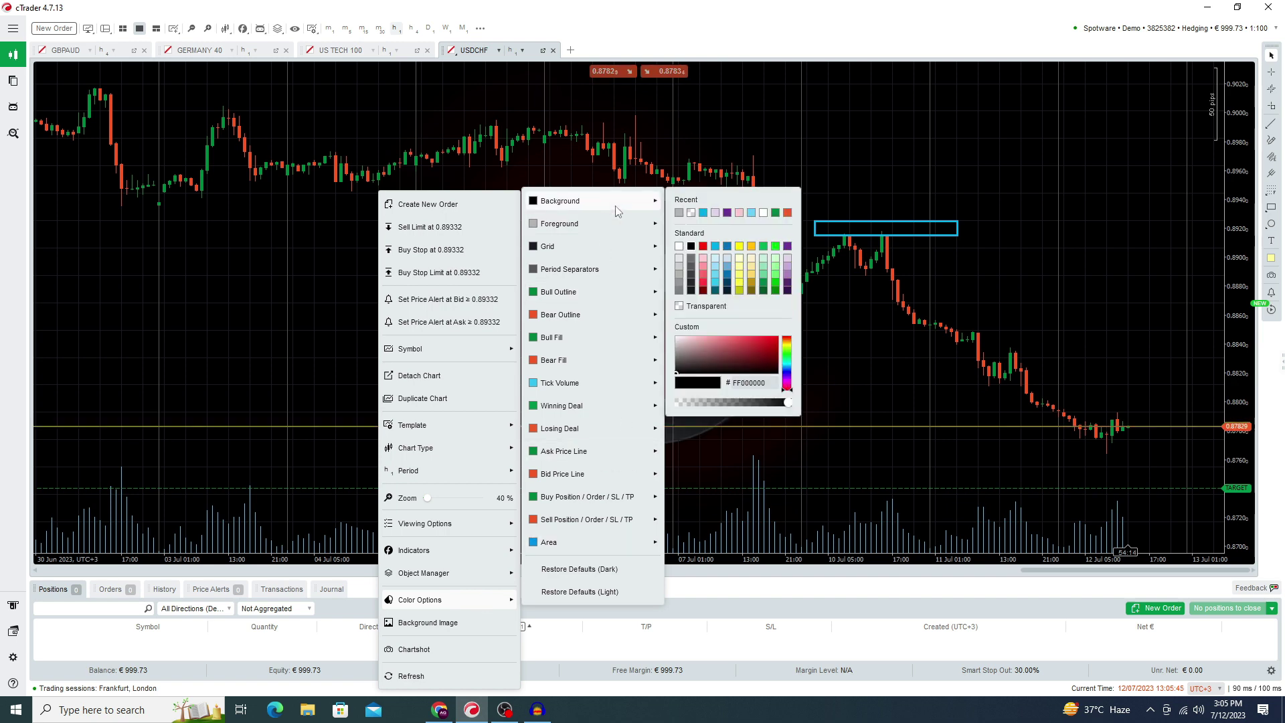
click(678, 246)
mouse_move(603, 228)
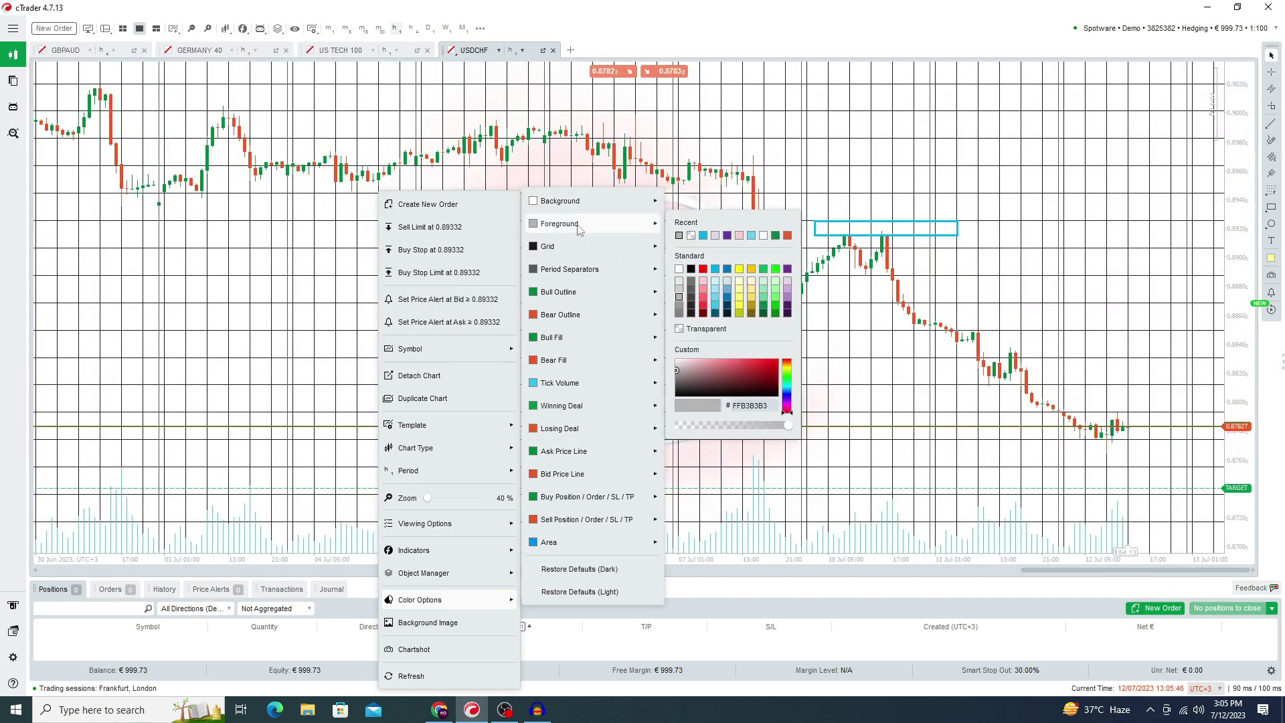
click(678, 236)
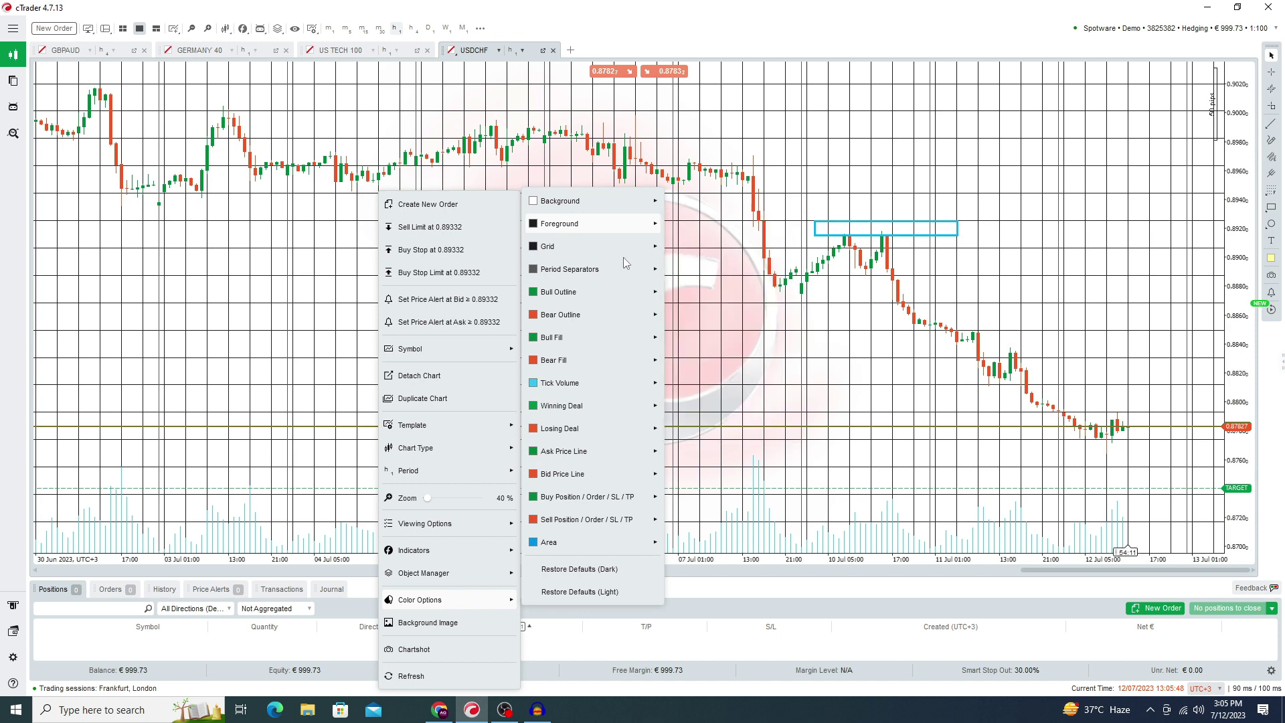
mouse_move(655, 251)
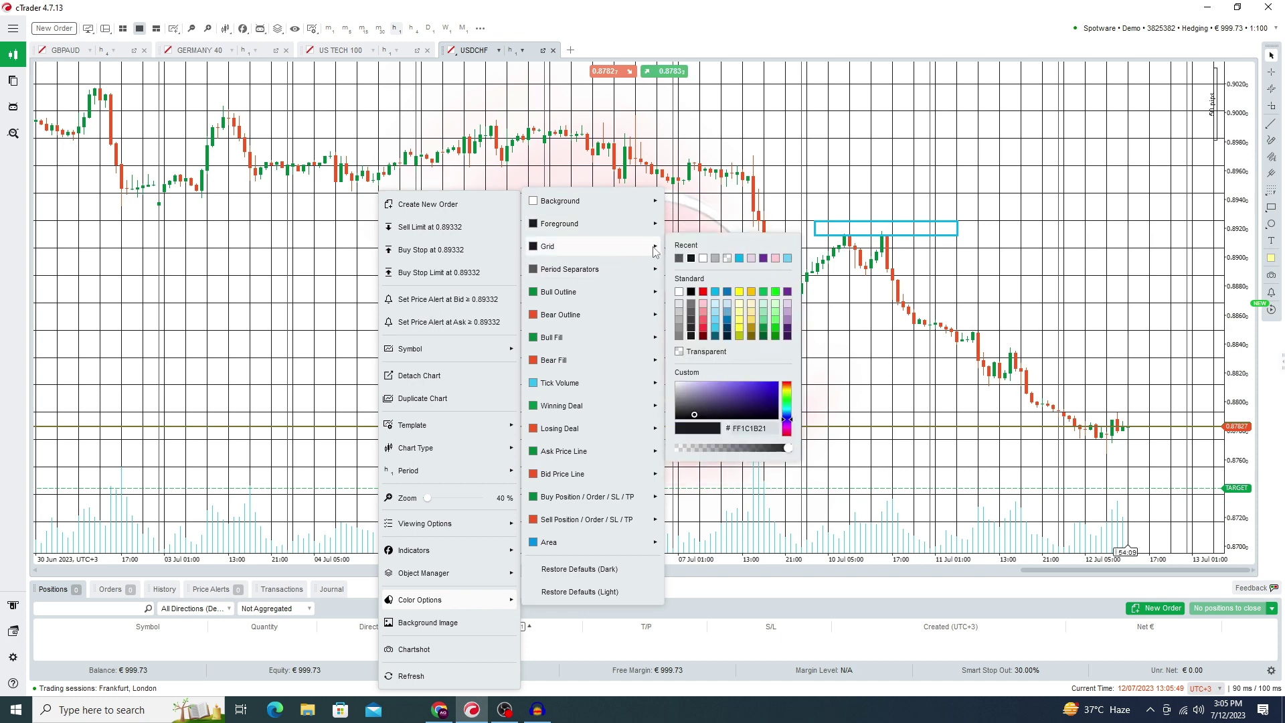
click(729, 259)
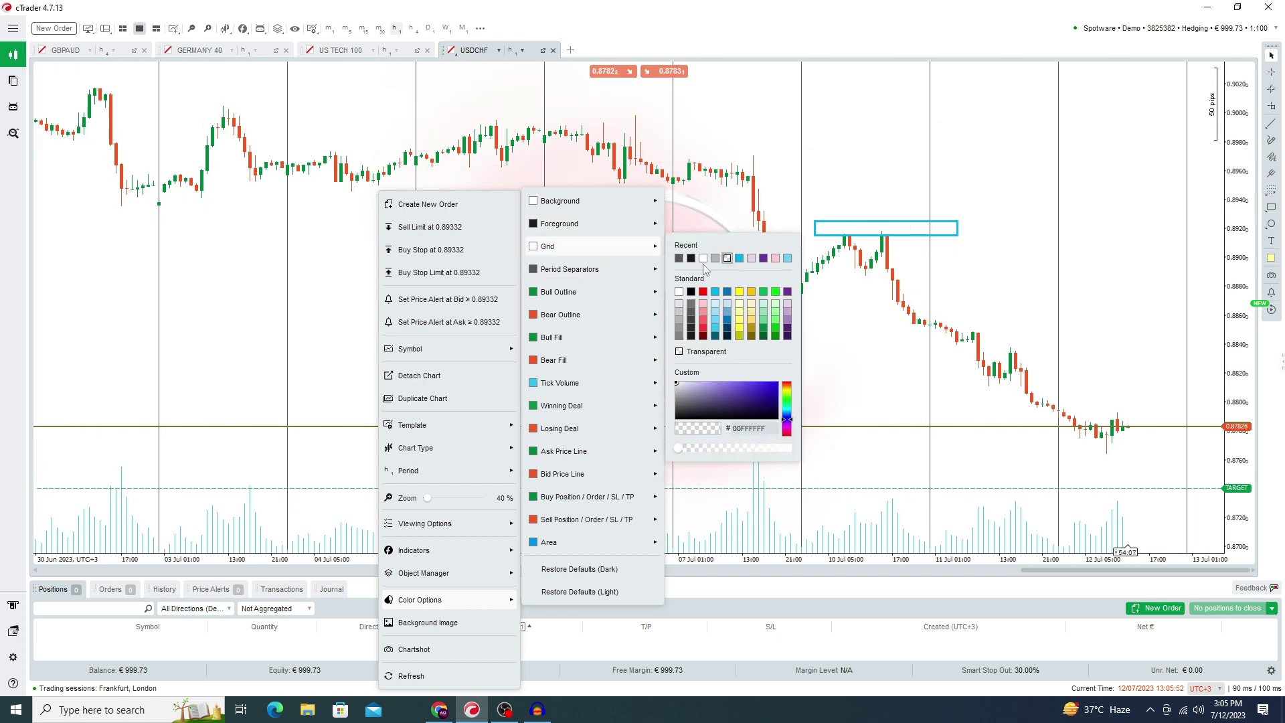
mouse_move(600, 276)
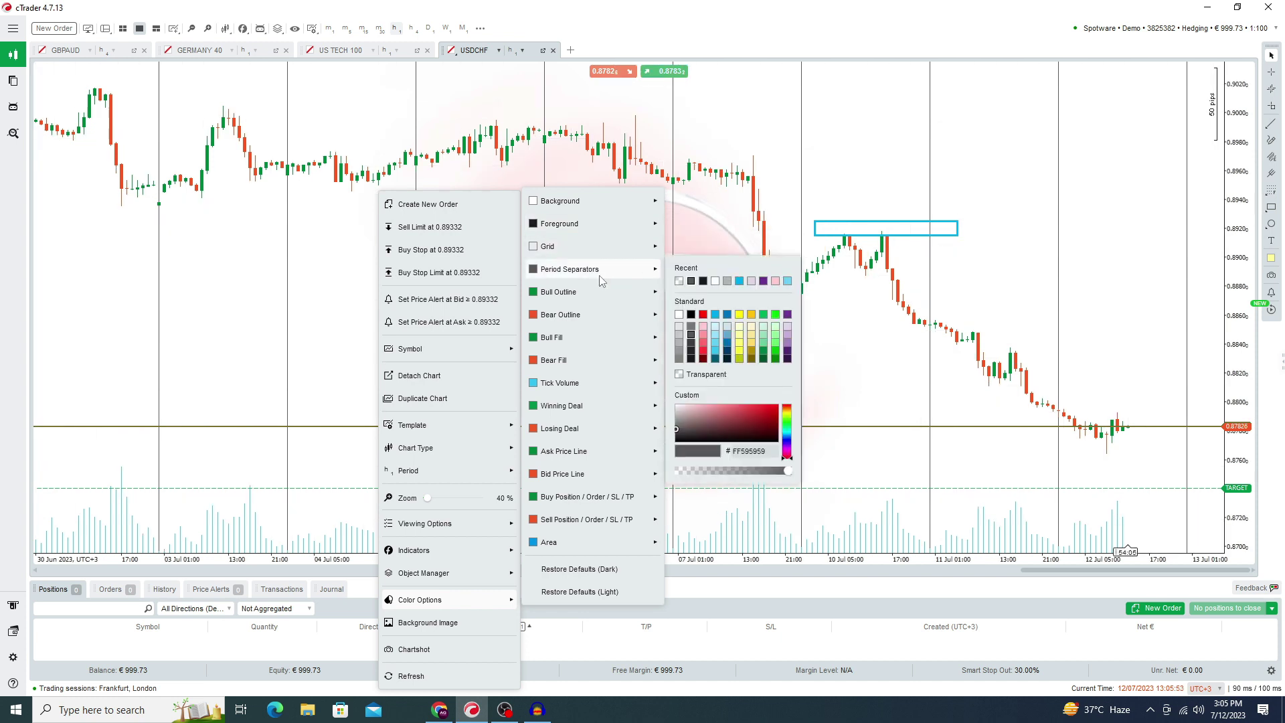
click(678, 281)
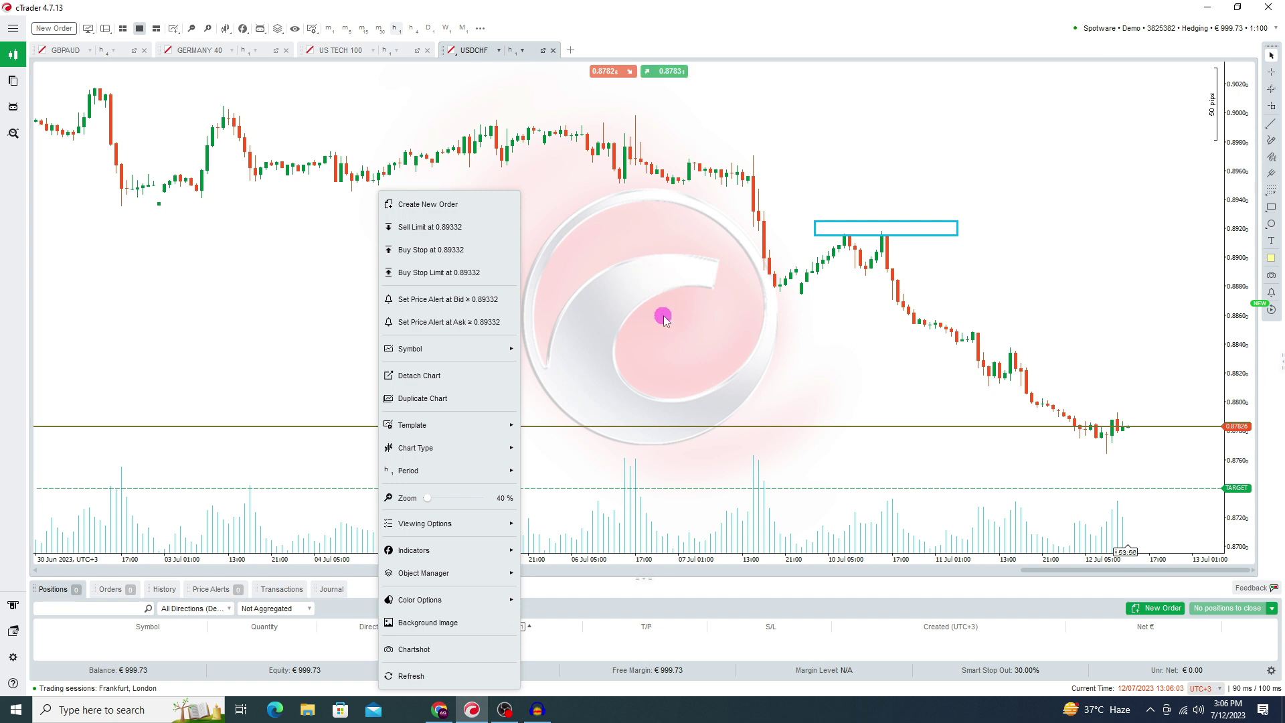
- Set the chart's background image to None and save, removing the logo watermark
click(433, 622)
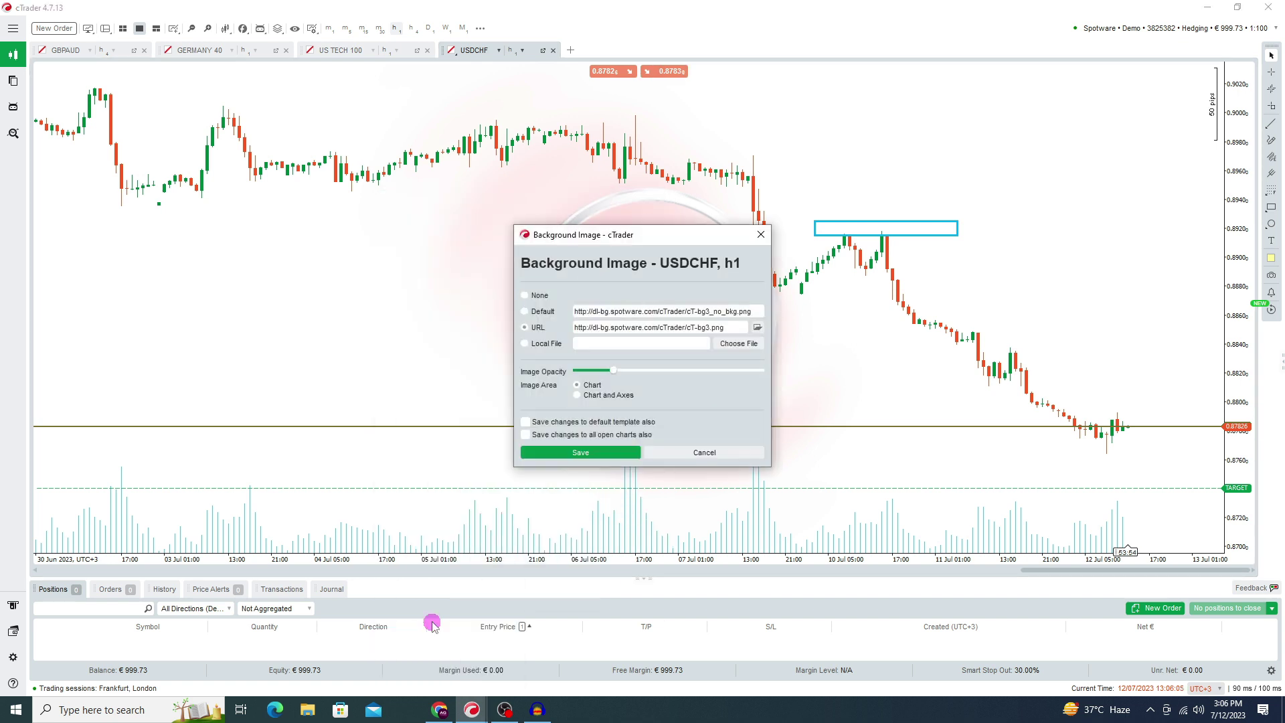
click(528, 295)
click(582, 452)
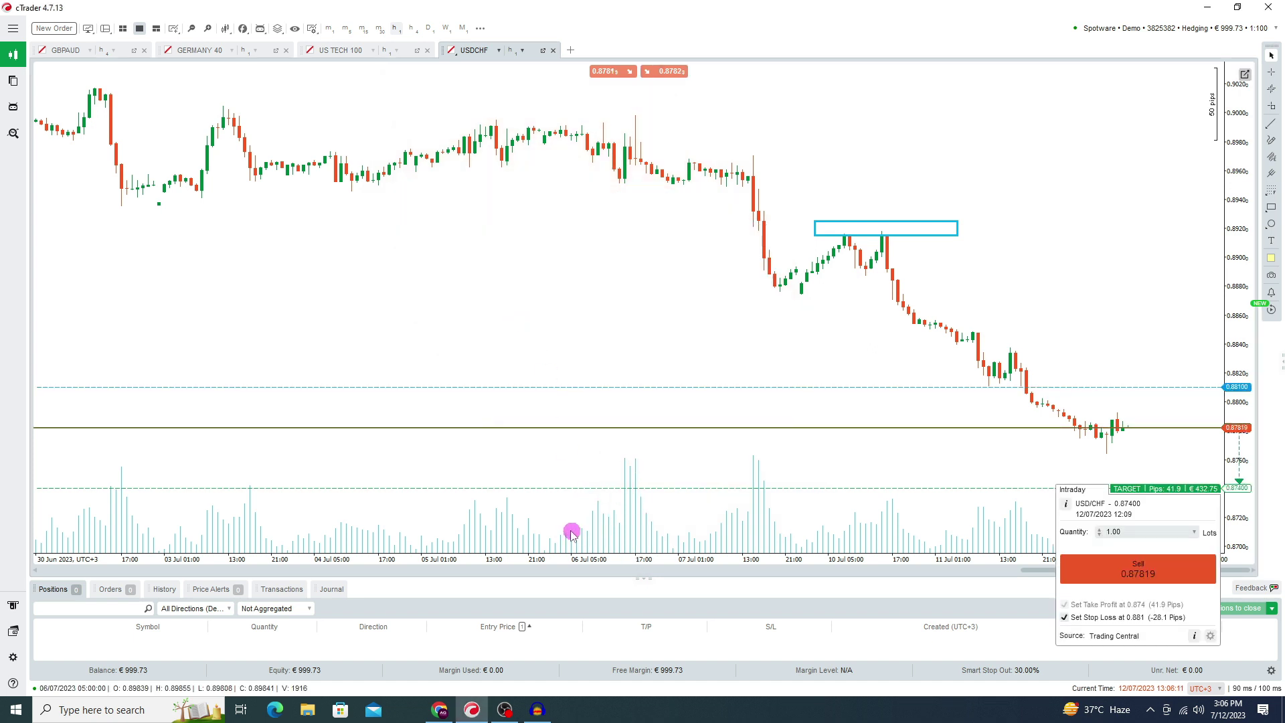
right_click(527, 233)
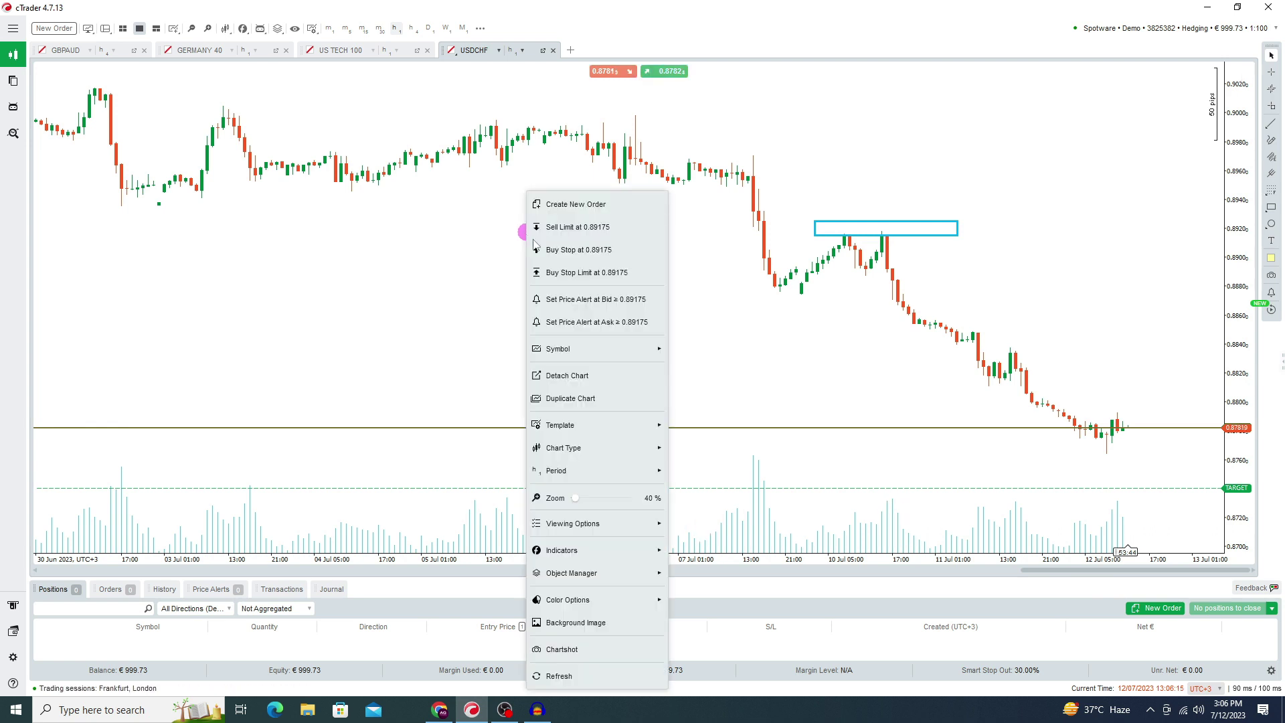
mouse_move(601, 606)
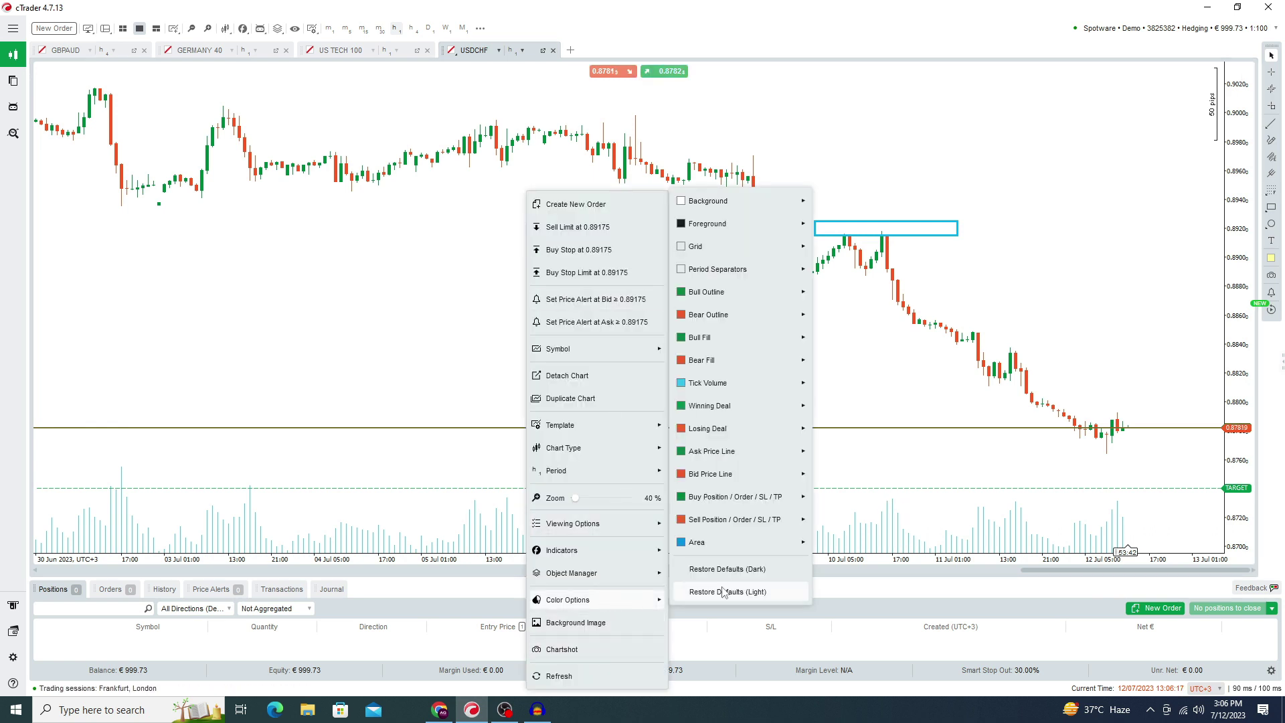
- Set the tick volume colour to white and nudge the price chart down slightly
mouse_move(717, 404)
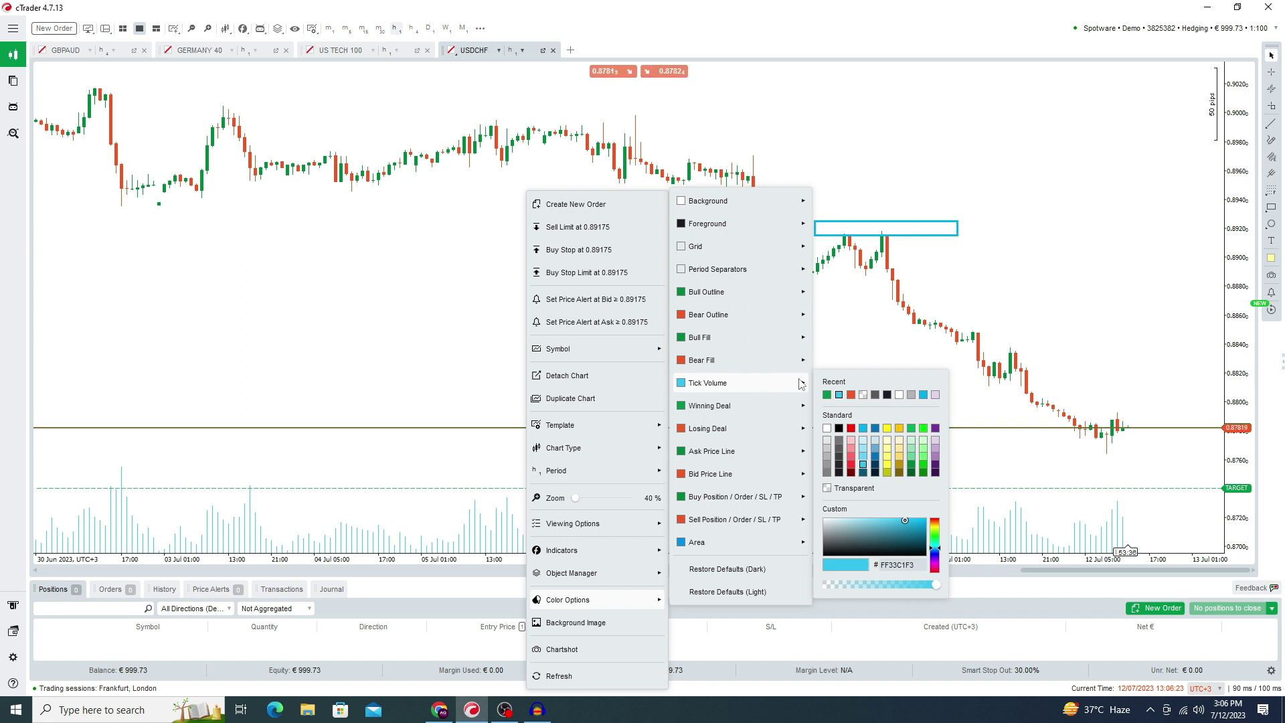
click(898, 394)
click(893, 328)
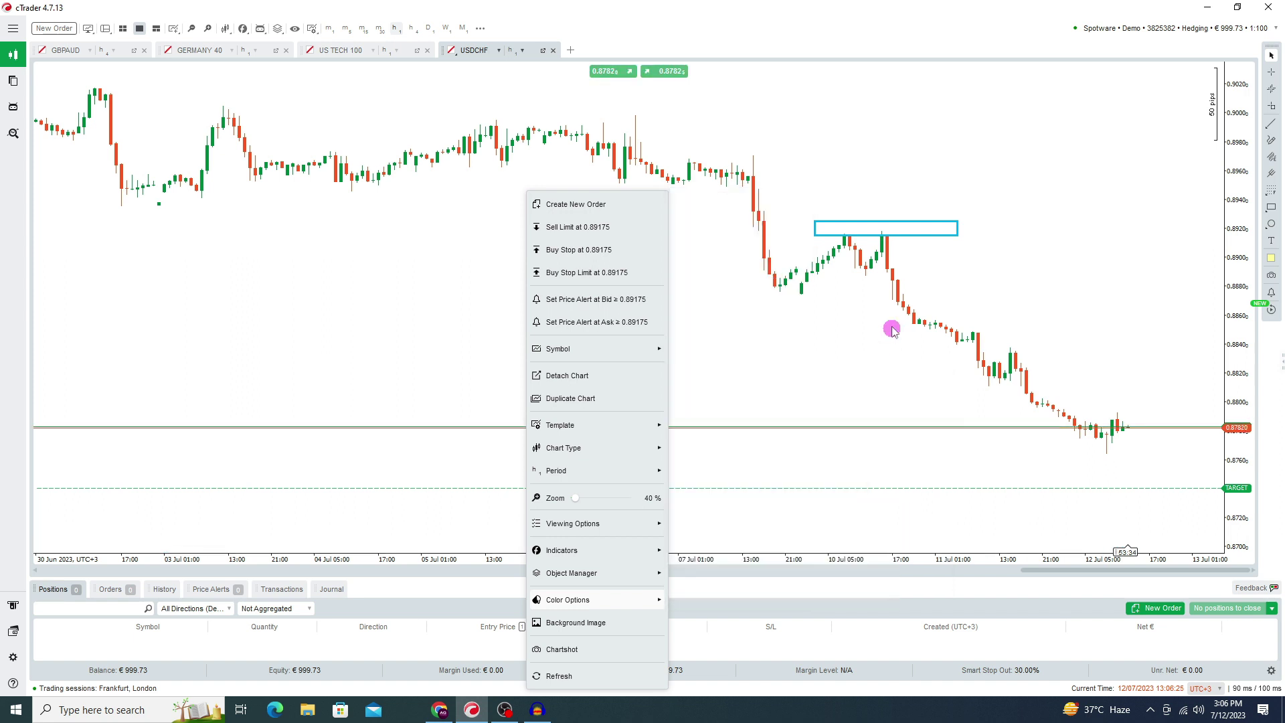
drag(722, 350, 695, 369)
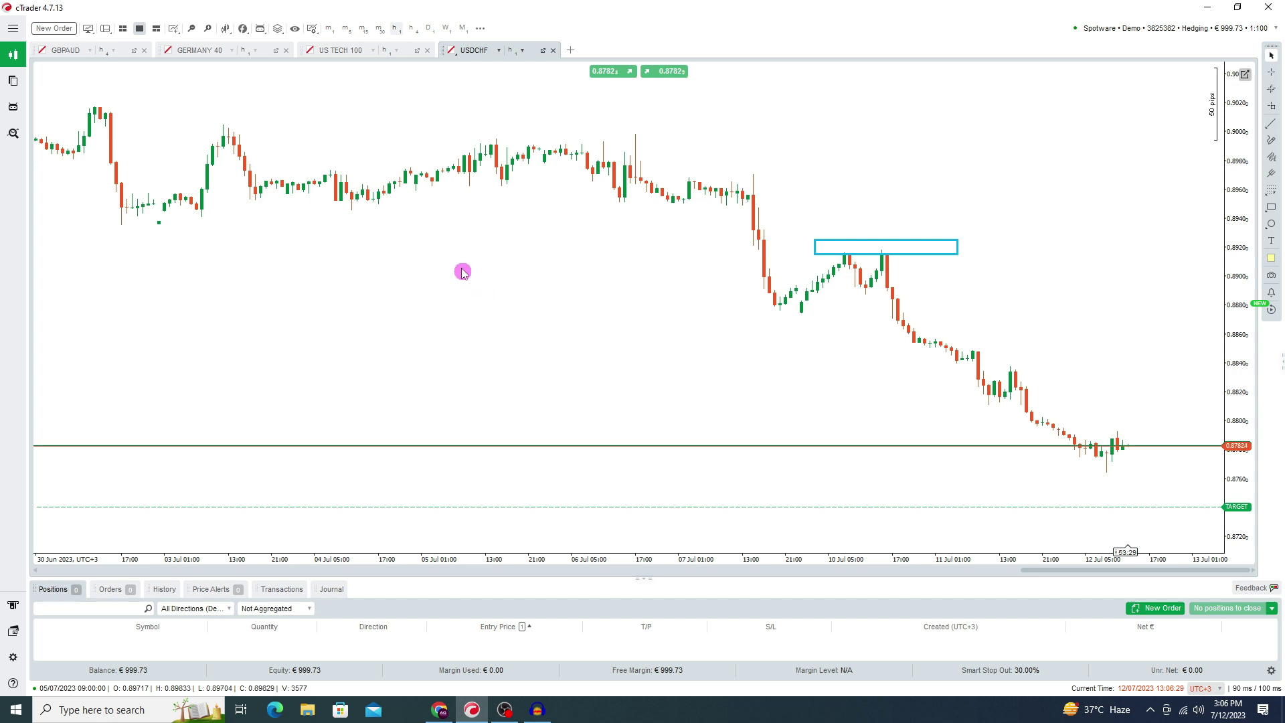
- View the chart's Template options and dismiss them without changes
right_click(431, 212)
mouse_move(511, 426)
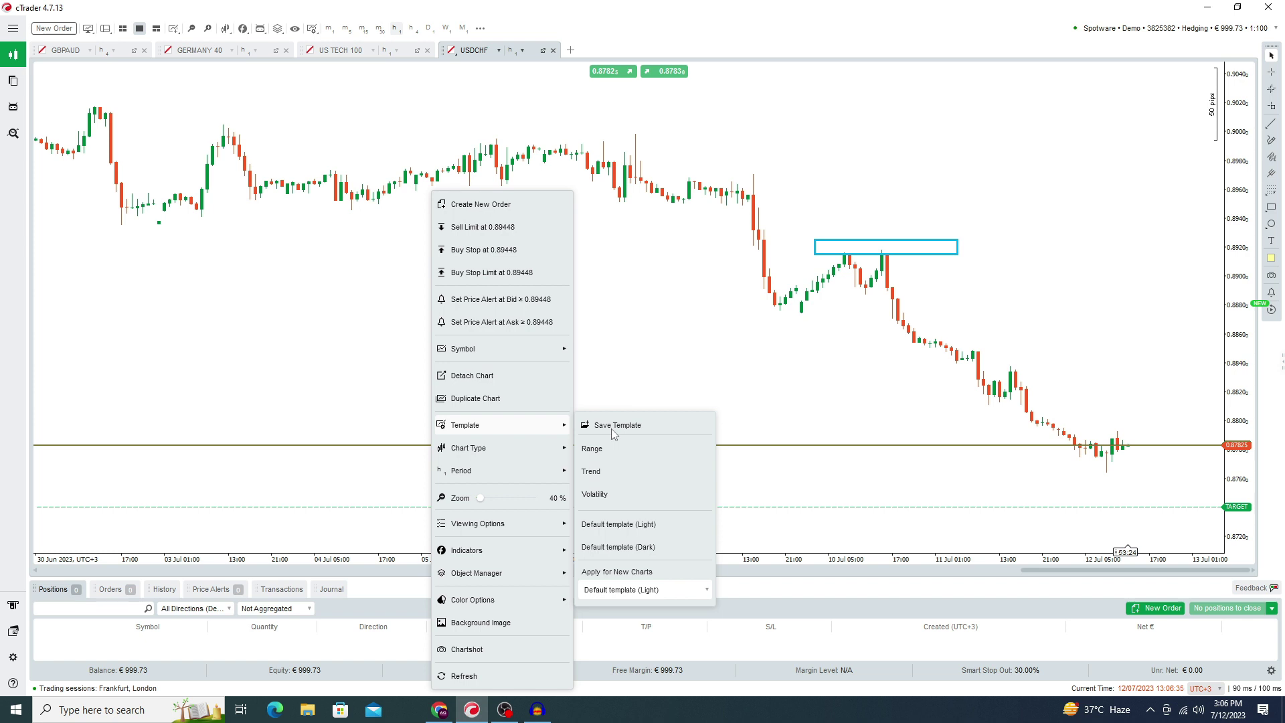
click(629, 333)
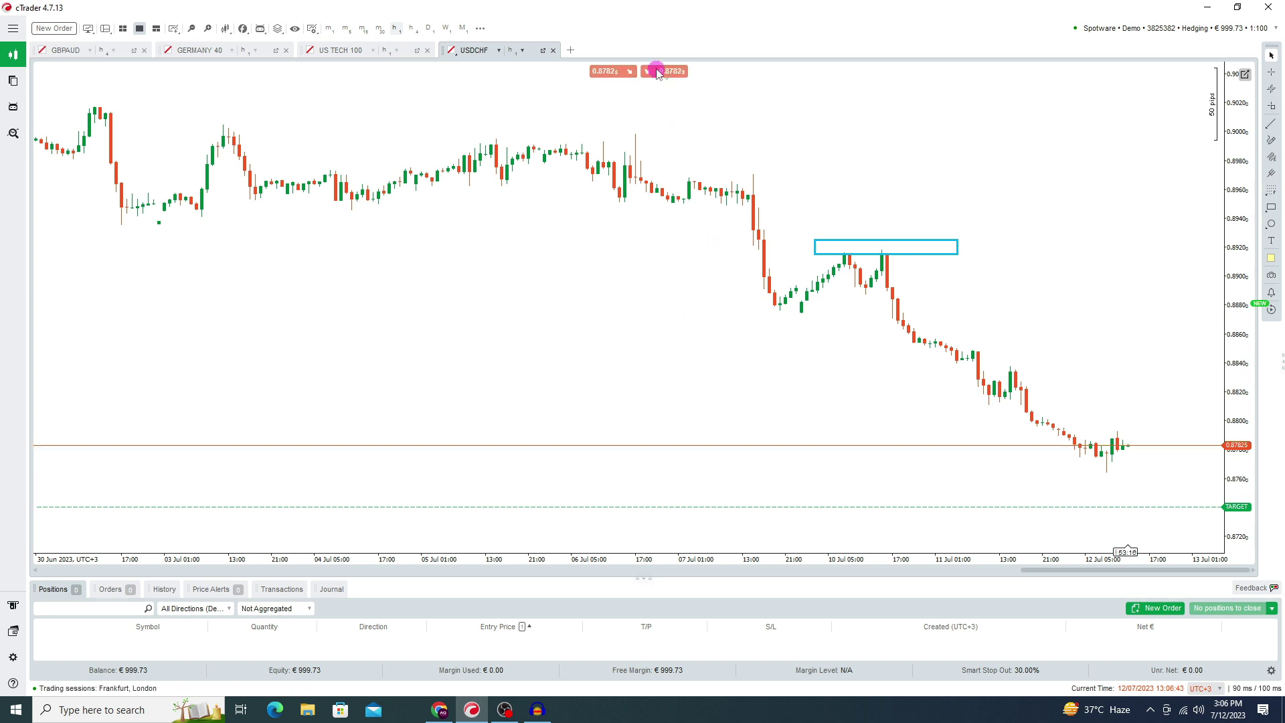
- Buy 0.01 lots of USDCHF from the chart's quick-trade box
mouse_move(668, 78)
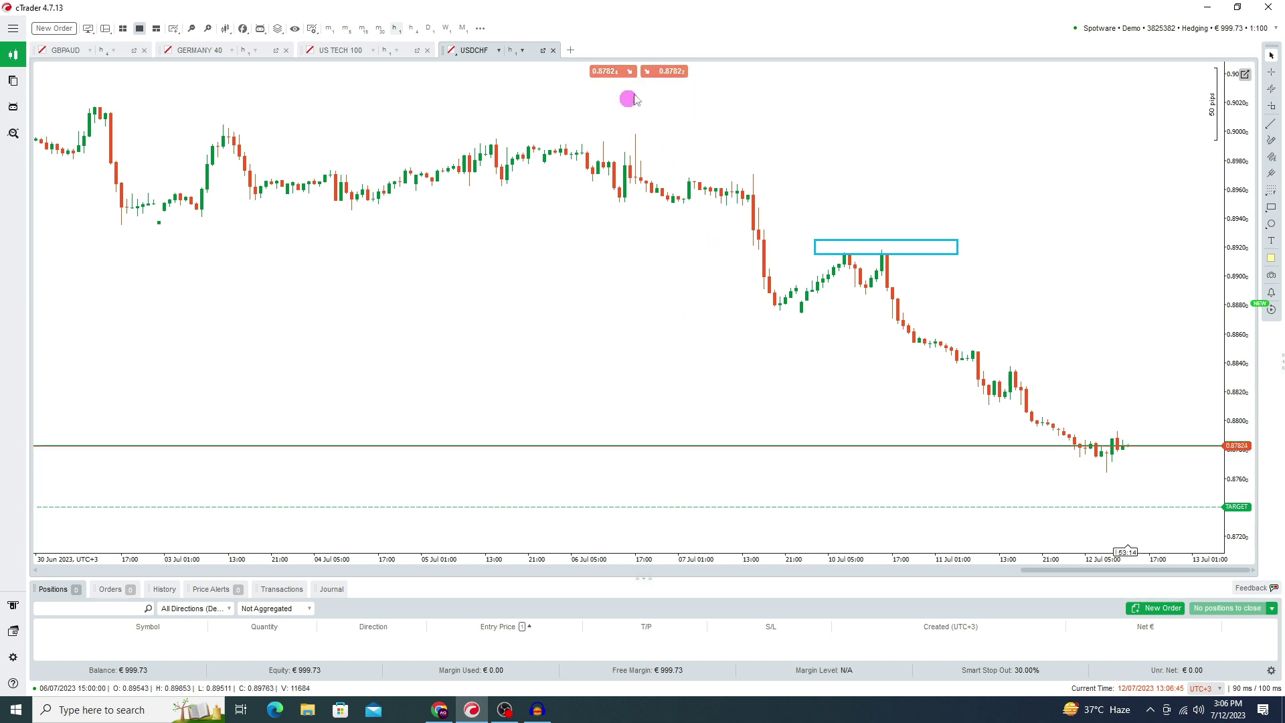
mouse_move(603, 72)
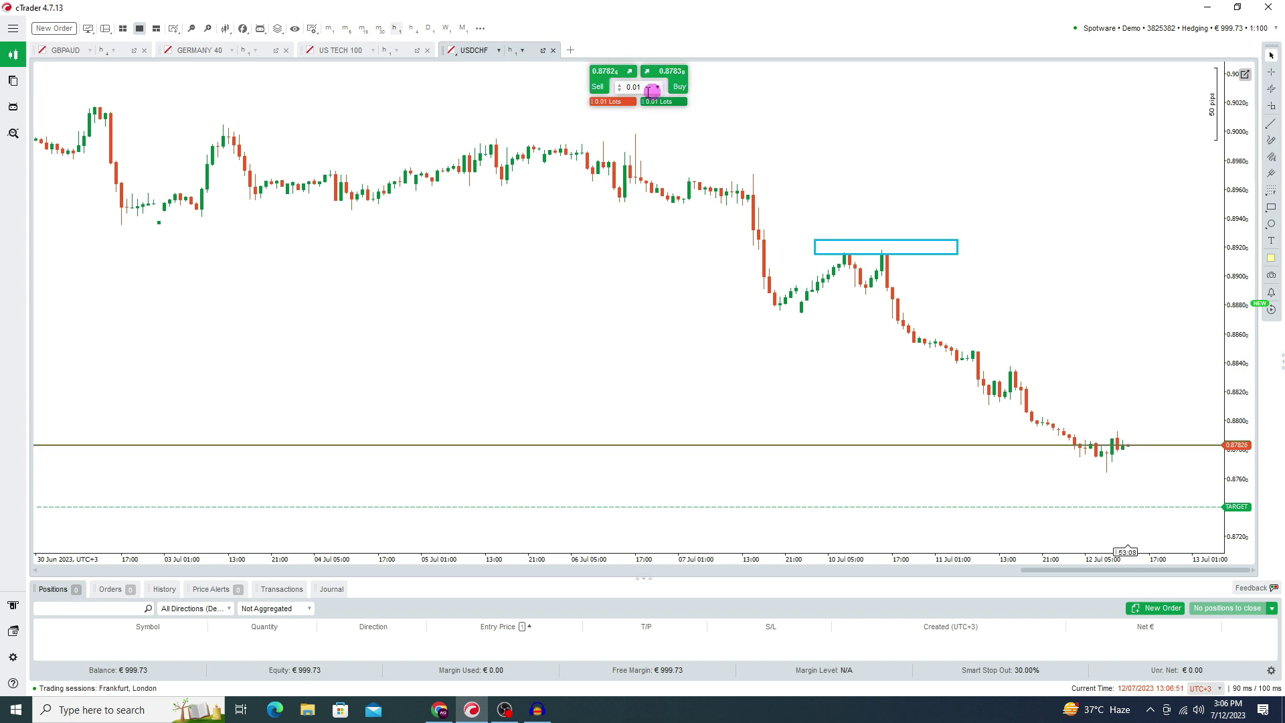
mouse_move(632, 90)
click(678, 87)
click(682, 88)
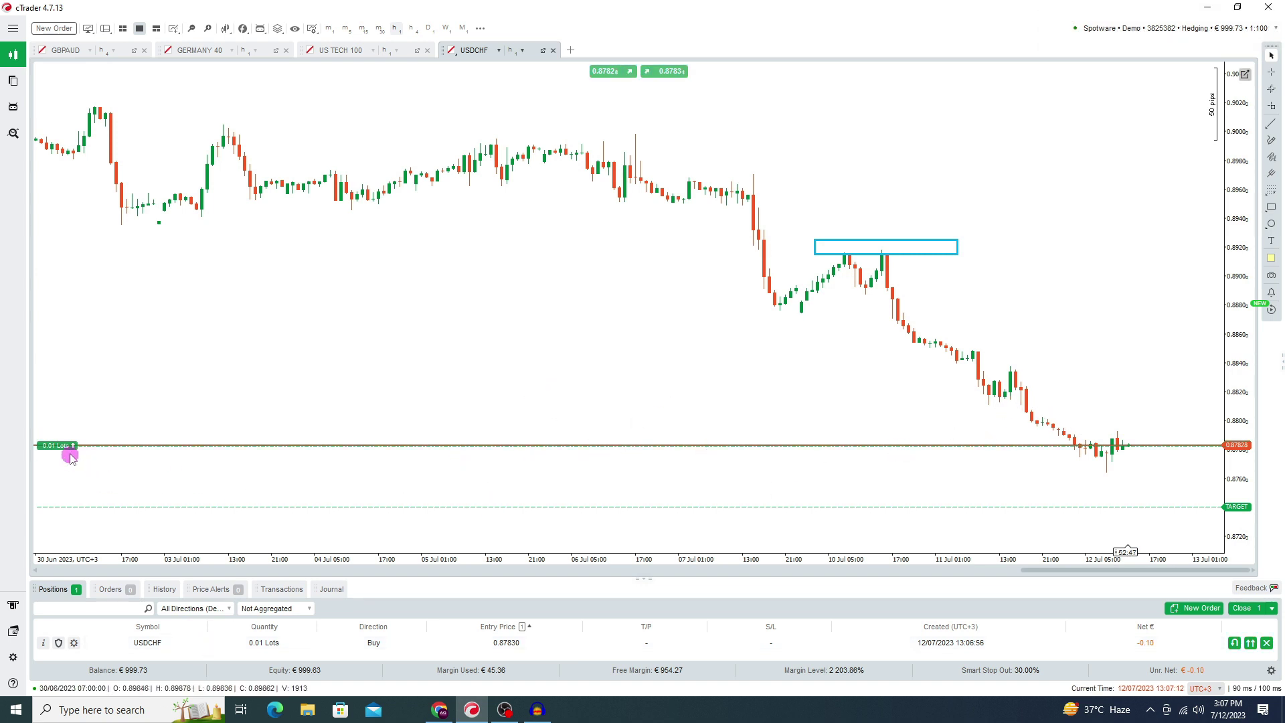
- Drag the buy position's stop loss down to 0.87552
mouse_move(70, 447)
click(261, 478)
click(50, 448)
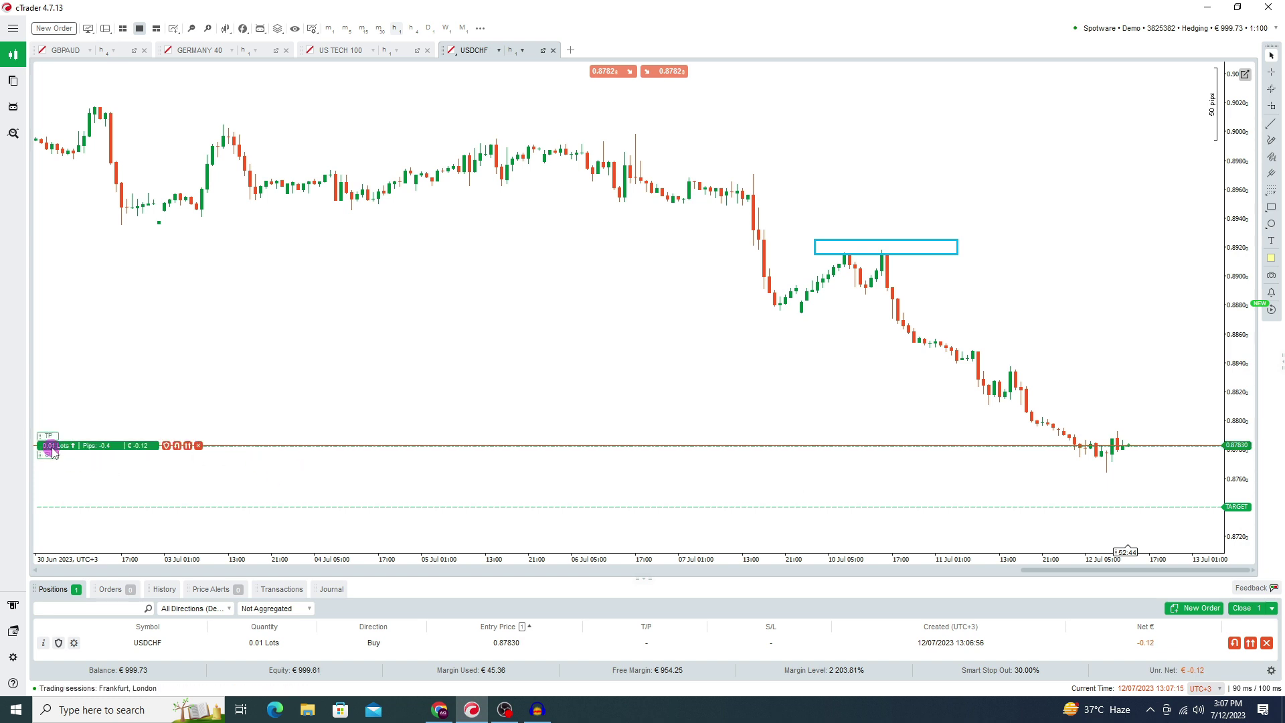
click(40, 456)
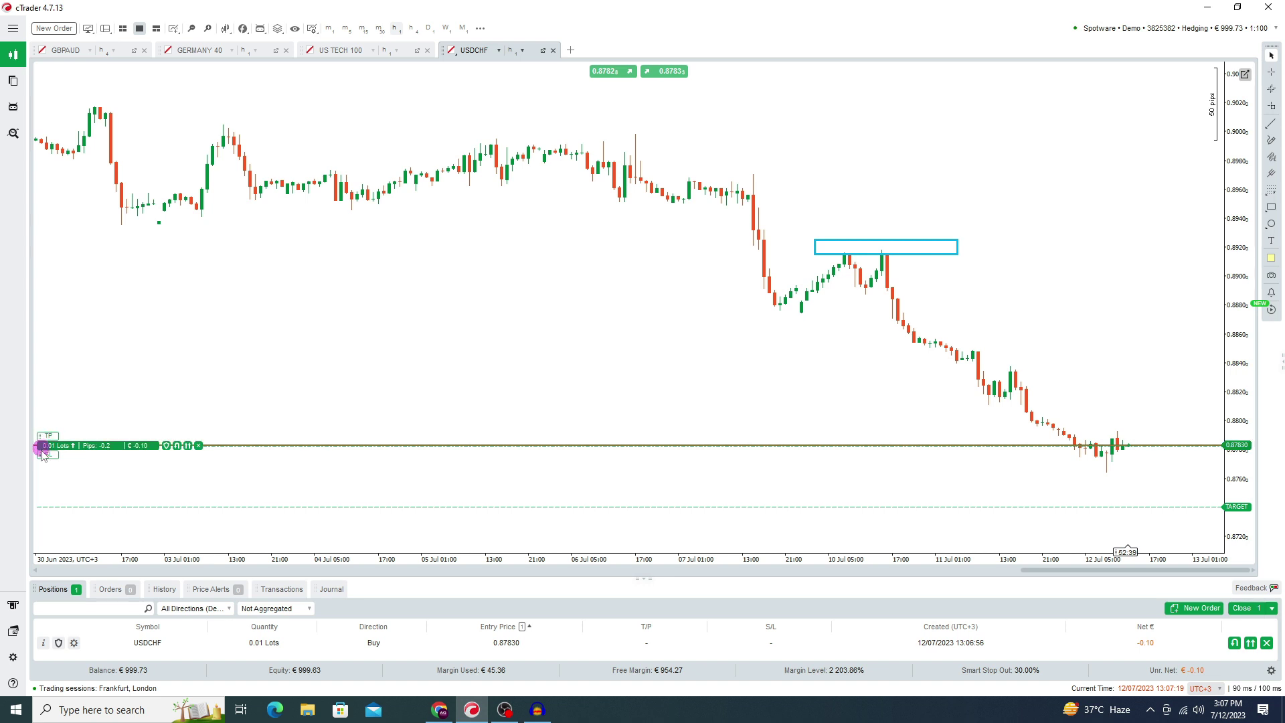
click(40, 456)
drag(40, 456, 40, 486)
- Drag the take profit up to 0.88502, then close the buy position
click(46, 446)
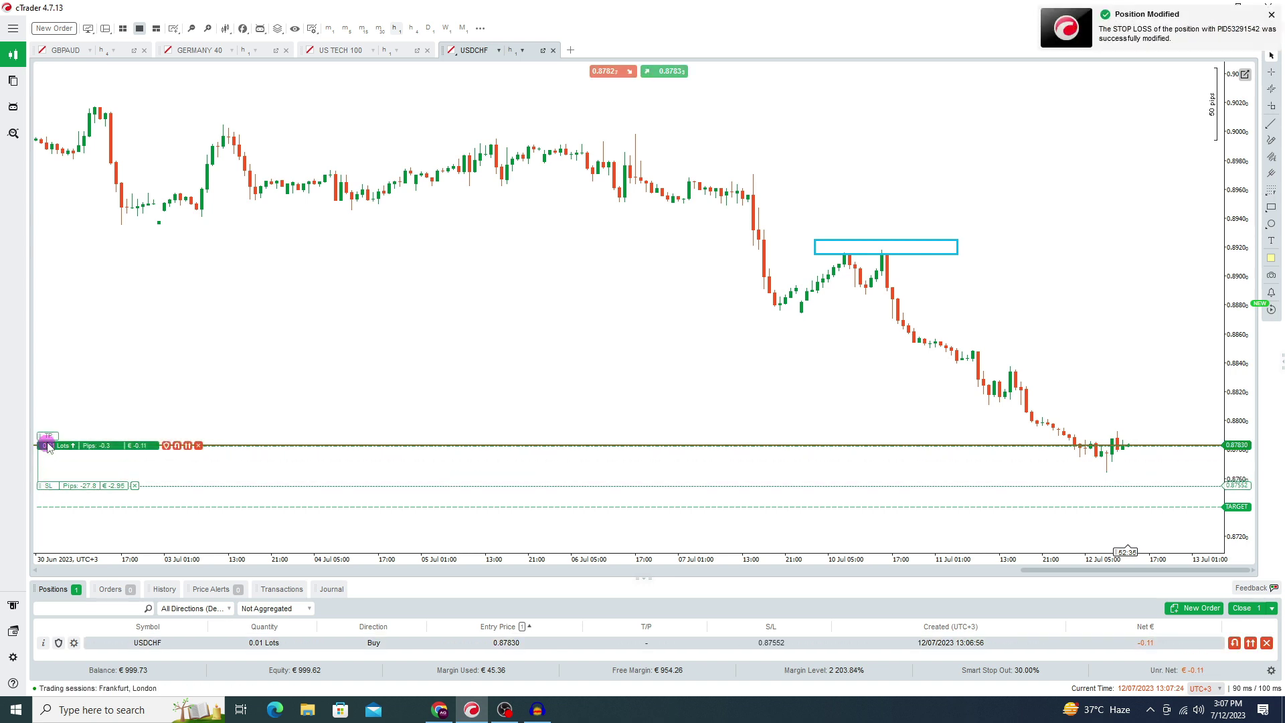
drag(39, 439, 40, 348)
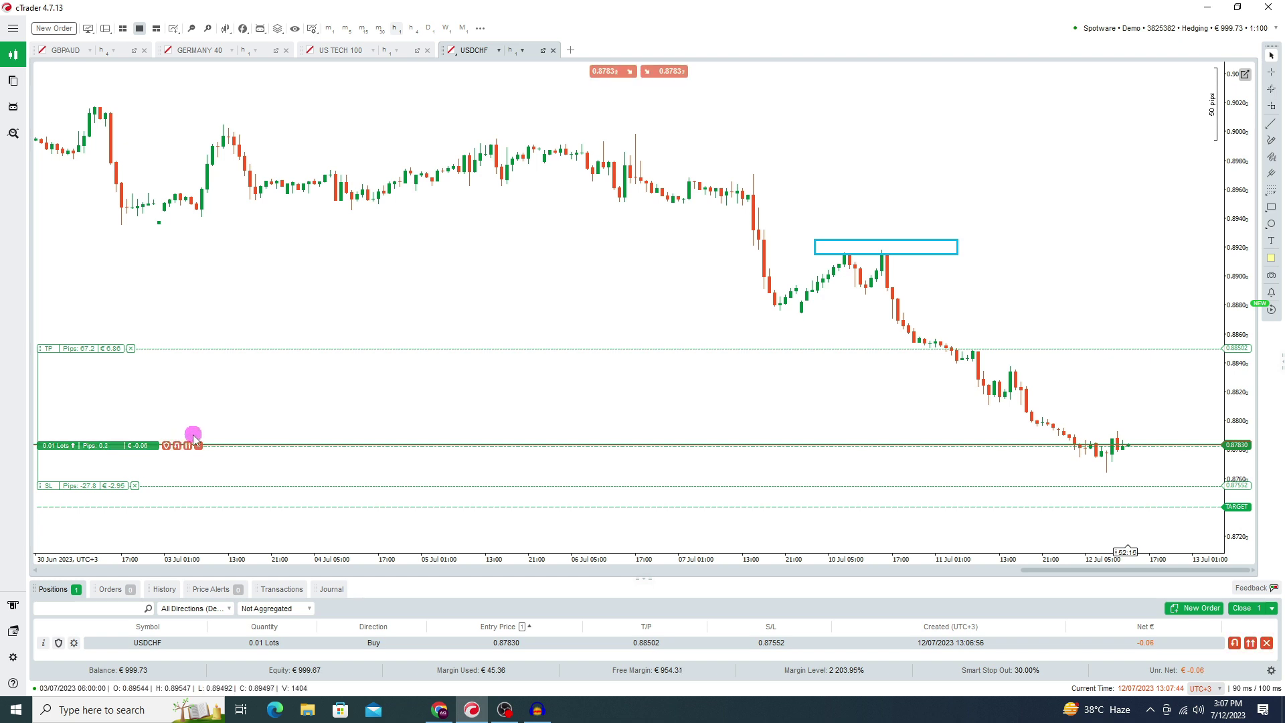
click(198, 445)
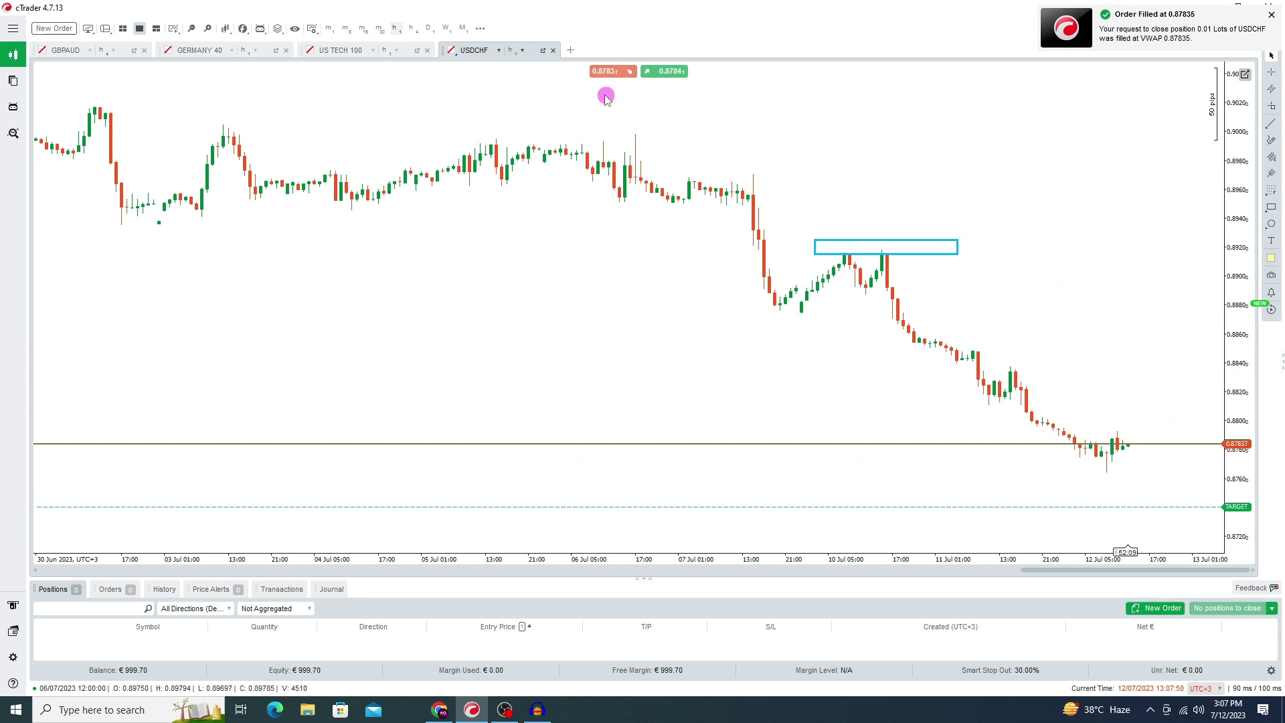
- Sell 0.01 lots of USDCHF and drag its stop loss up to 0.88272
mouse_move(614, 77)
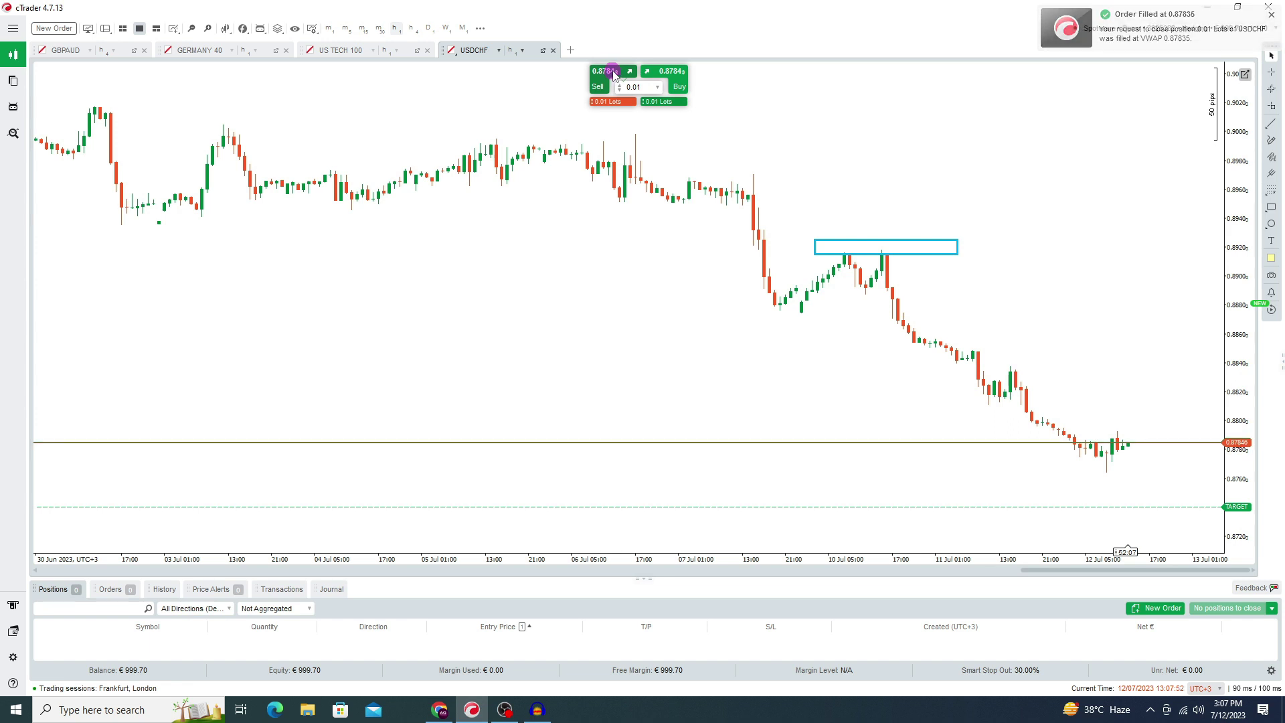
click(613, 72)
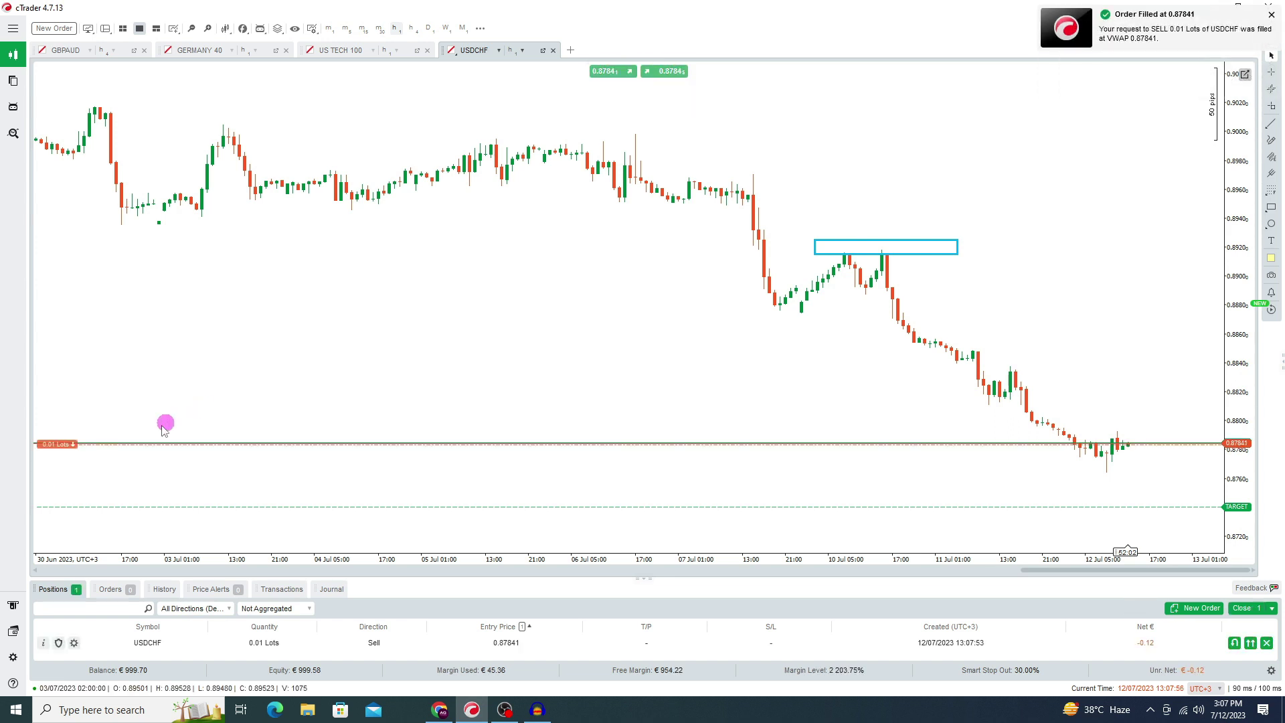
mouse_move(54, 445)
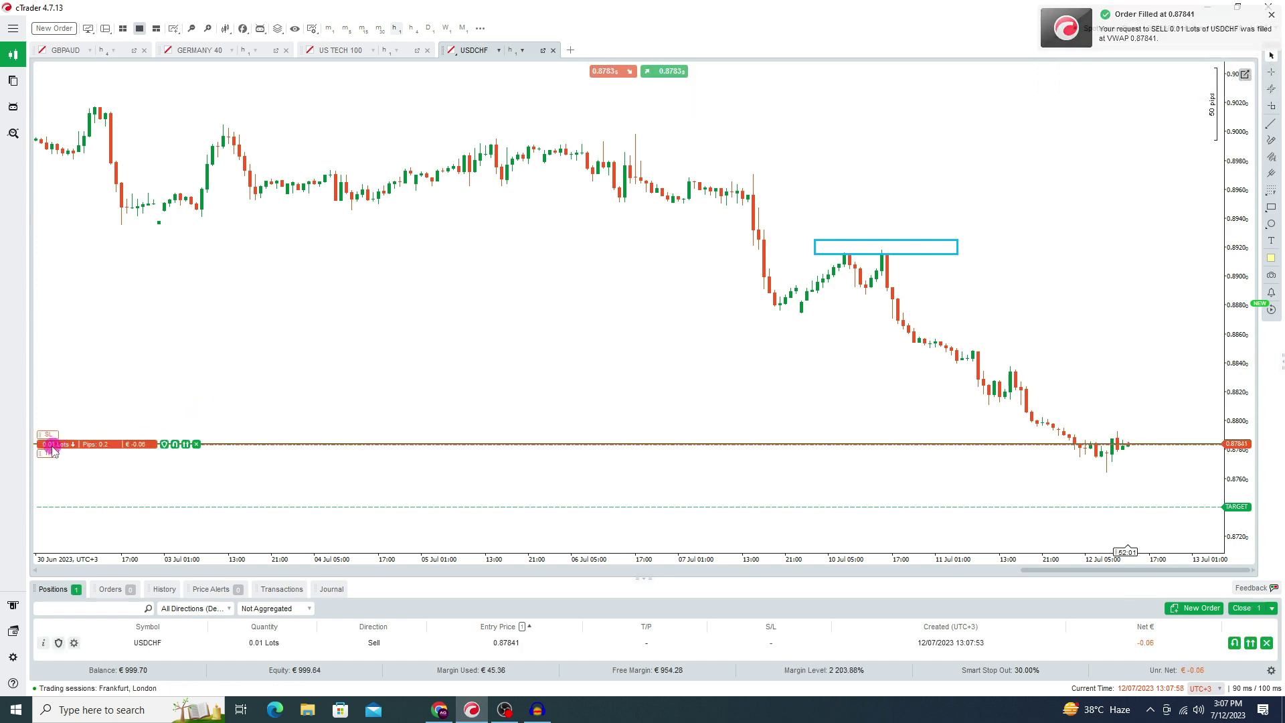
drag(43, 438, 46, 381)
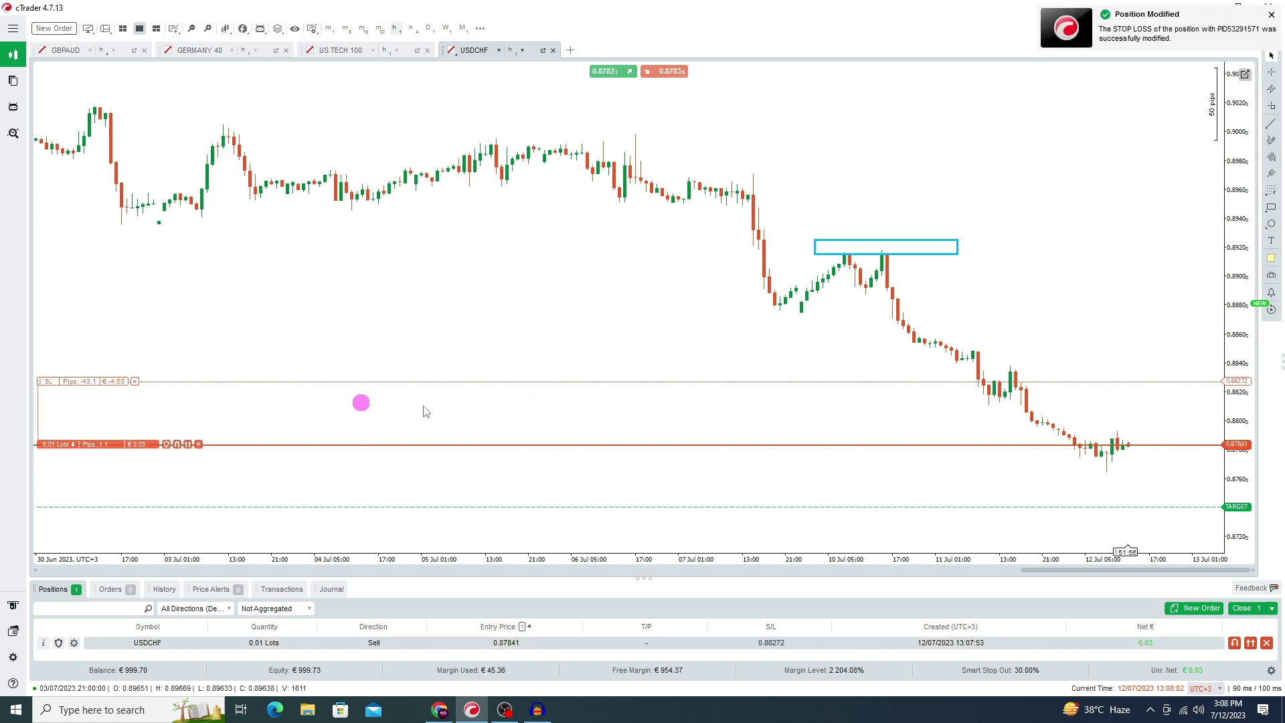
- Drag the sell position's take profit down to 0.87285, then close it from Positions
mouse_move(45, 454)
drag(42, 456, 40, 528)
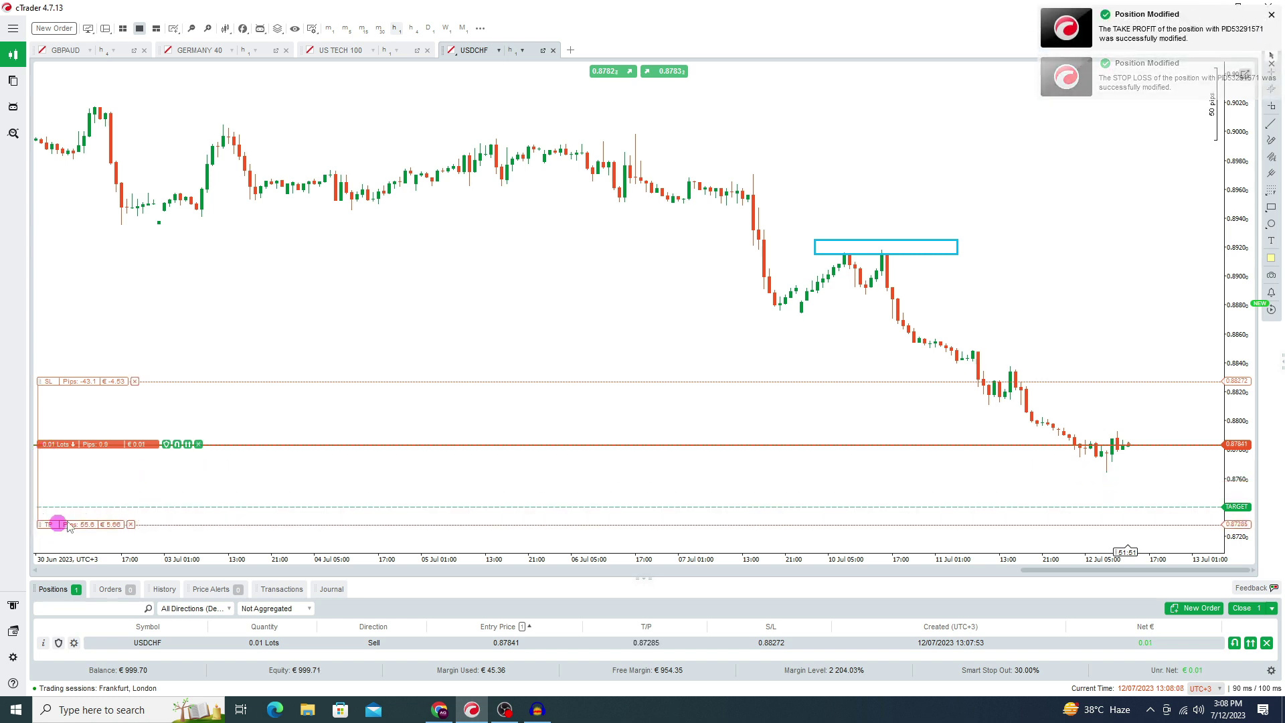
mouse_move(278, 507)
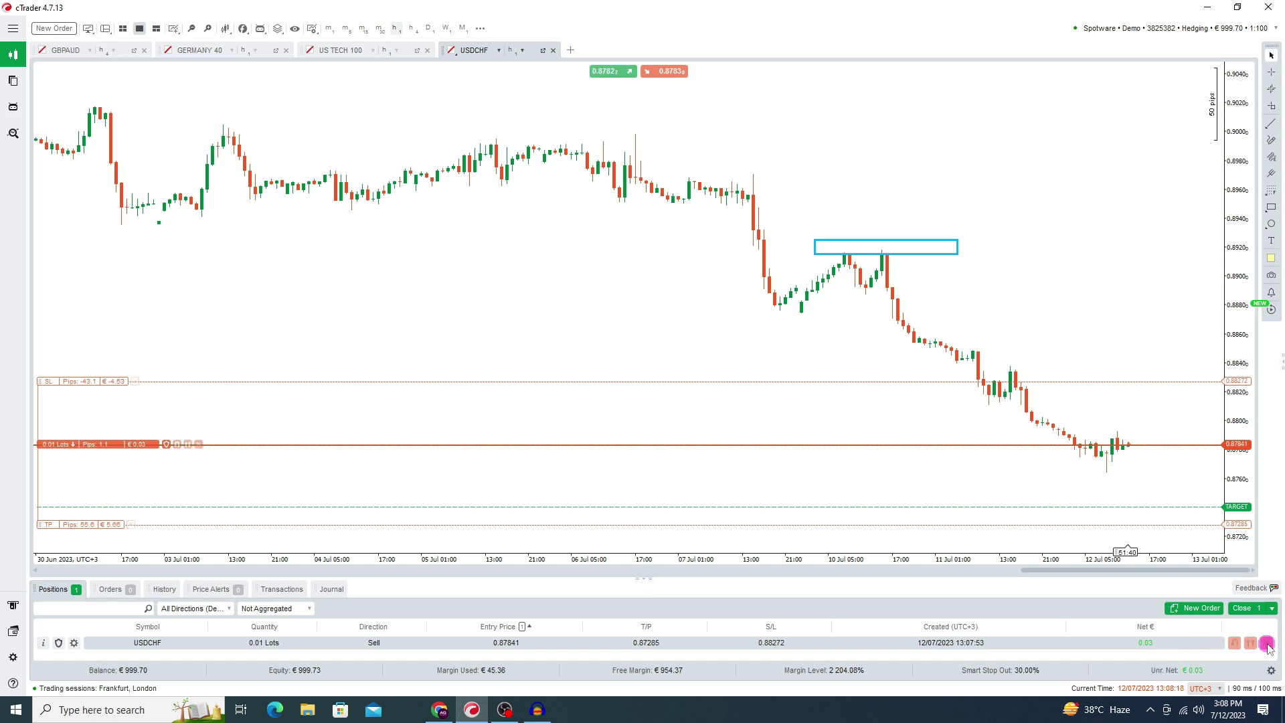
click(1257, 644)
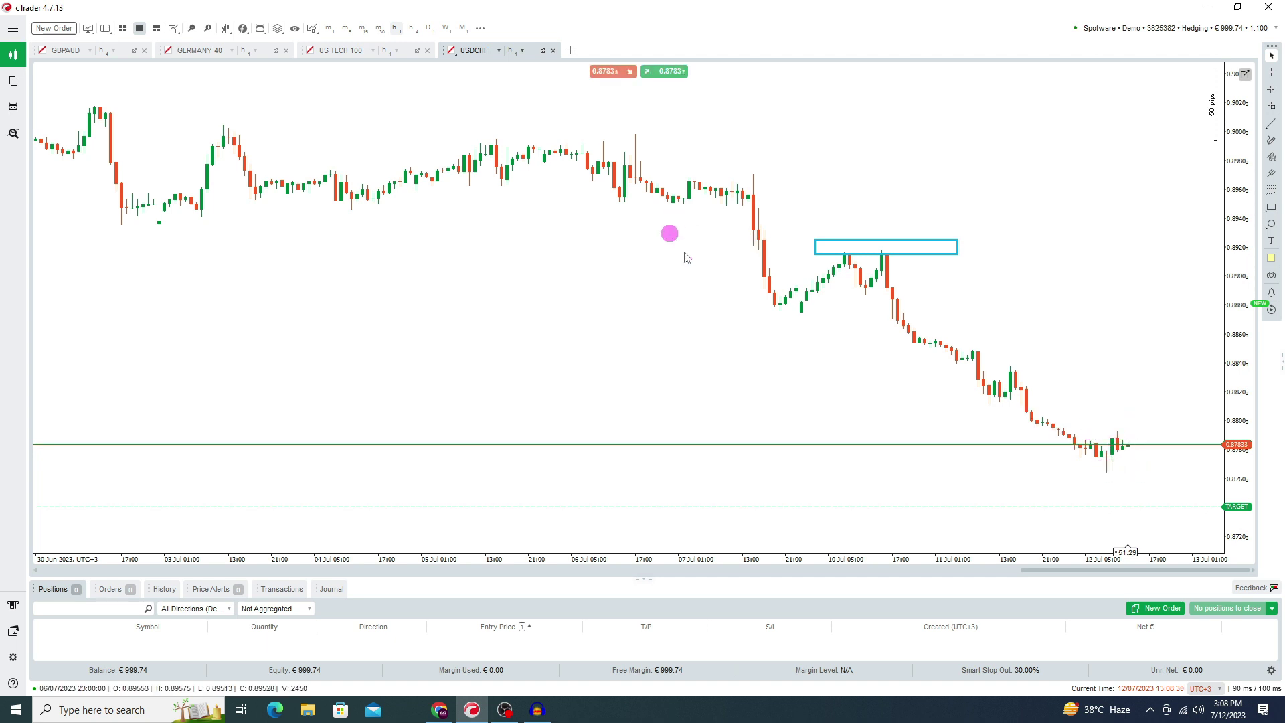
- Place a USDCHF buy limit at 0.87702 with stop loss 0.87470, then cancel it
right_click(1131, 466)
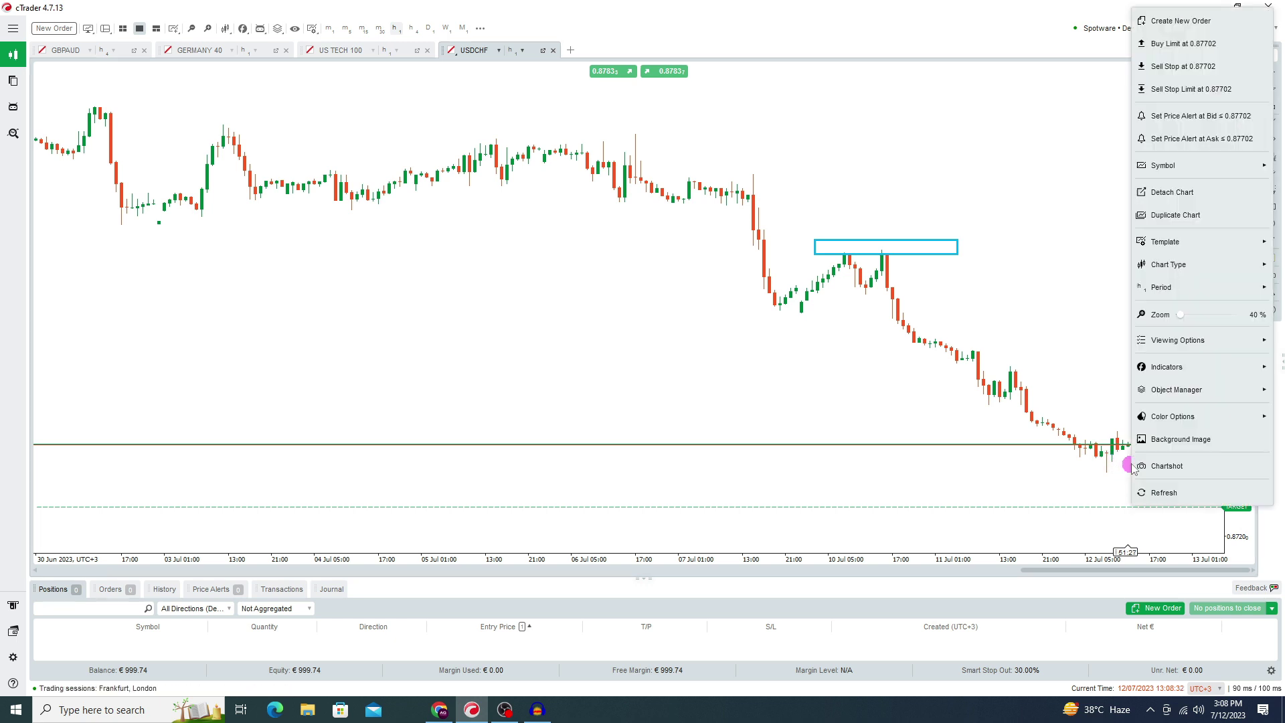
click(1174, 44)
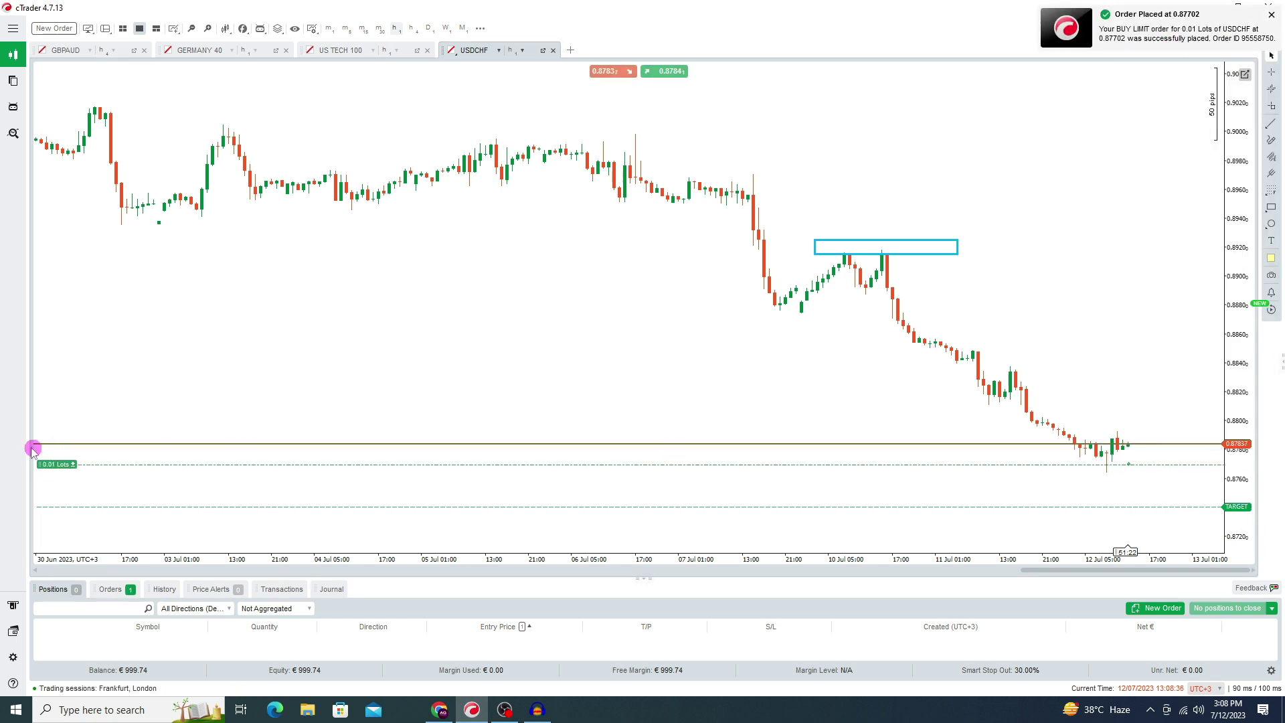
drag(40, 475, 40, 399)
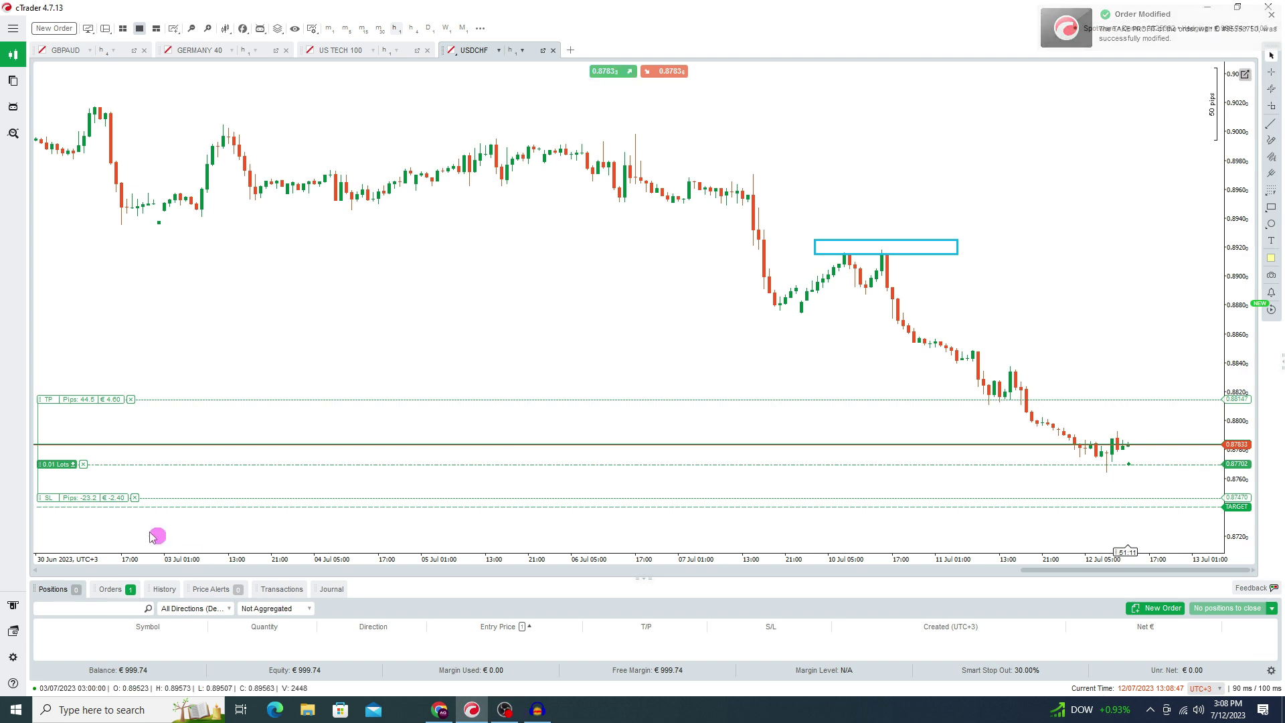
click(83, 464)
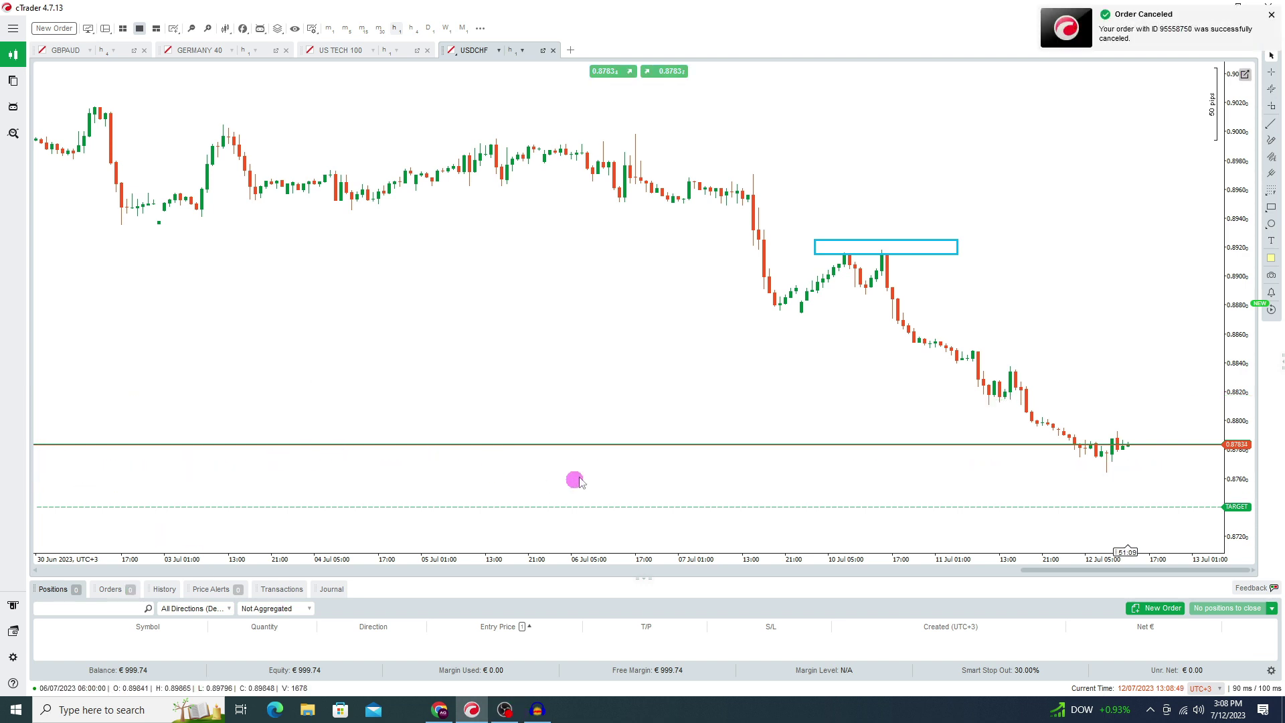
- Place a sell limit at 0.88327 with stop loss 0.88577 and take profit 0.87818, then cancel it
right_click(1125, 373)
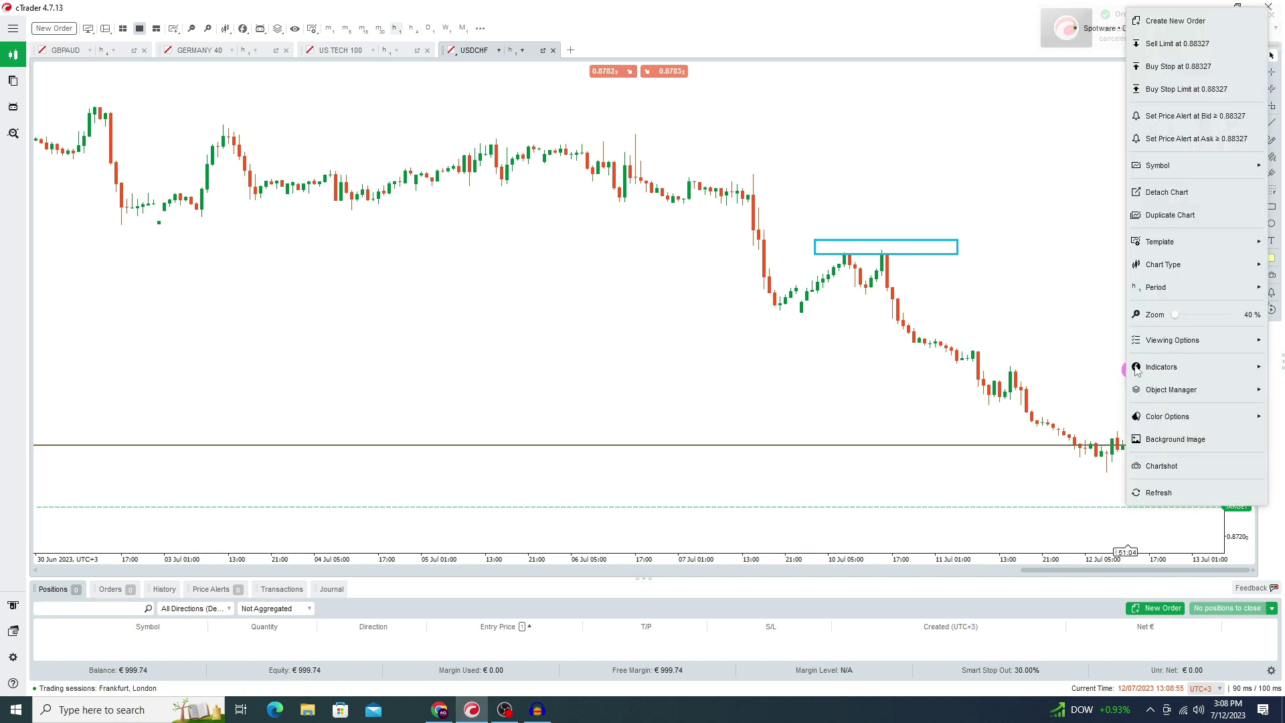
click(1176, 44)
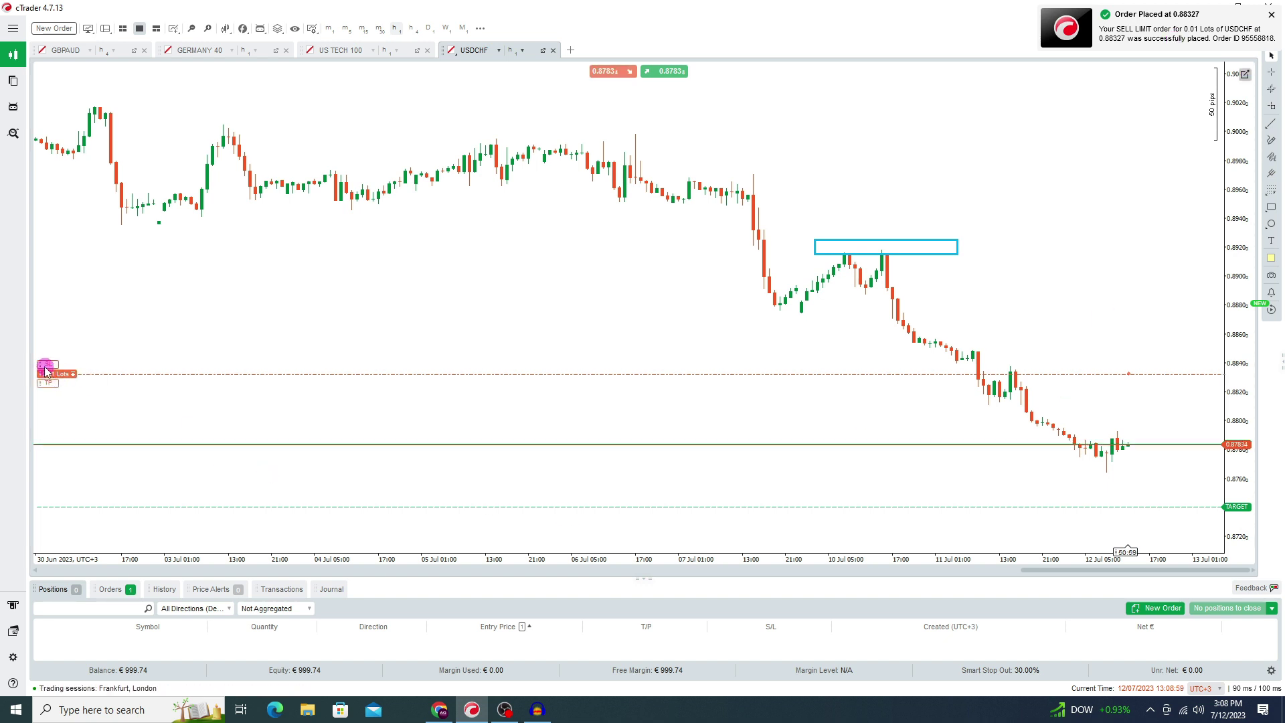
drag(40, 367, 40, 337)
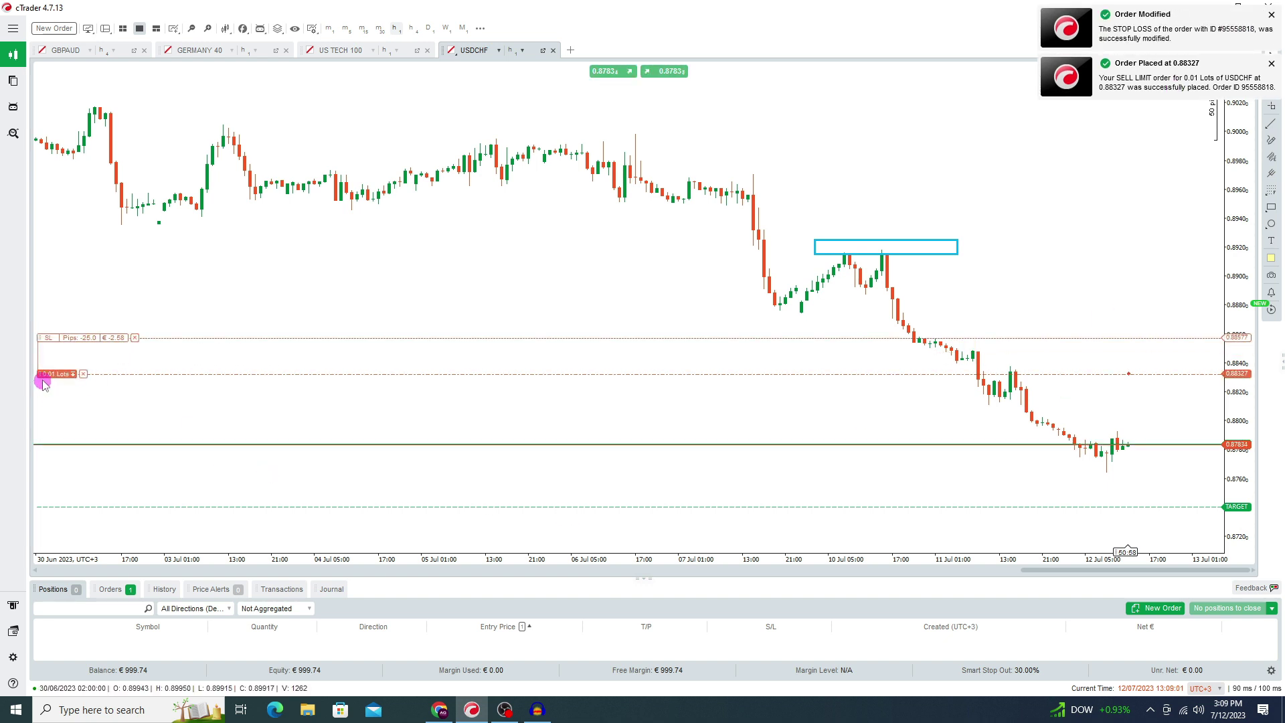
drag(41, 385, 46, 446)
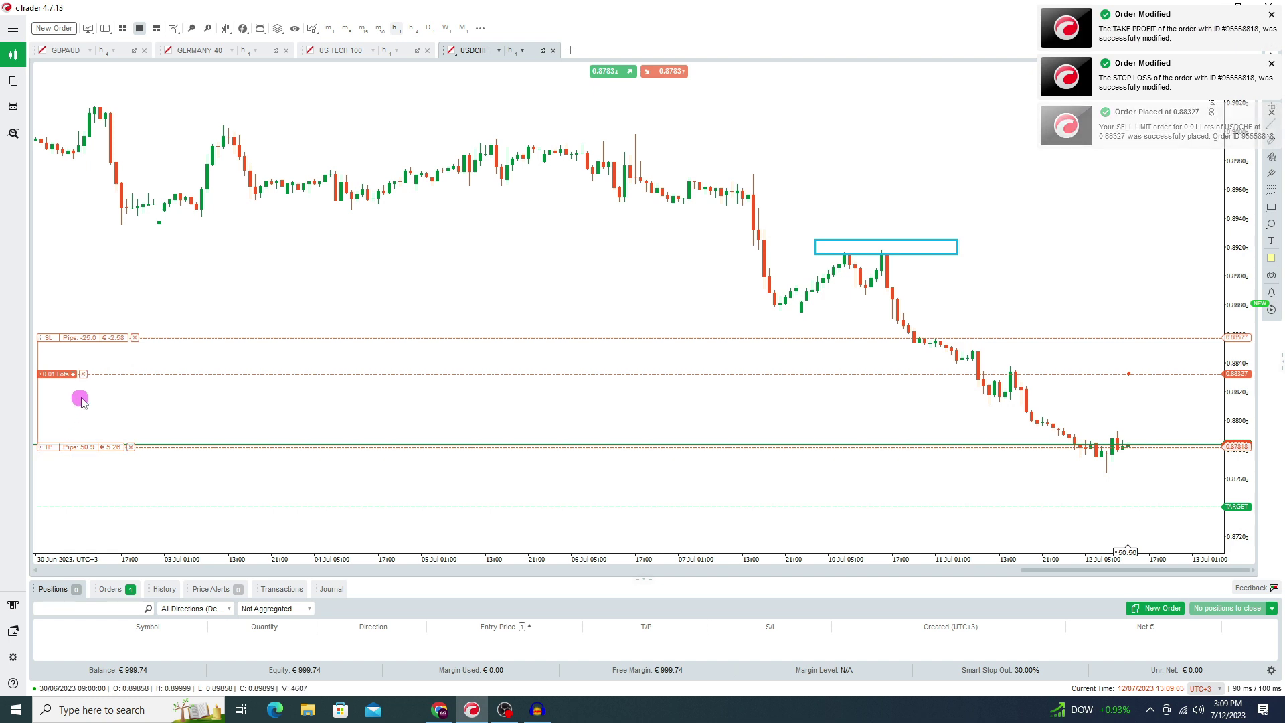
click(83, 373)
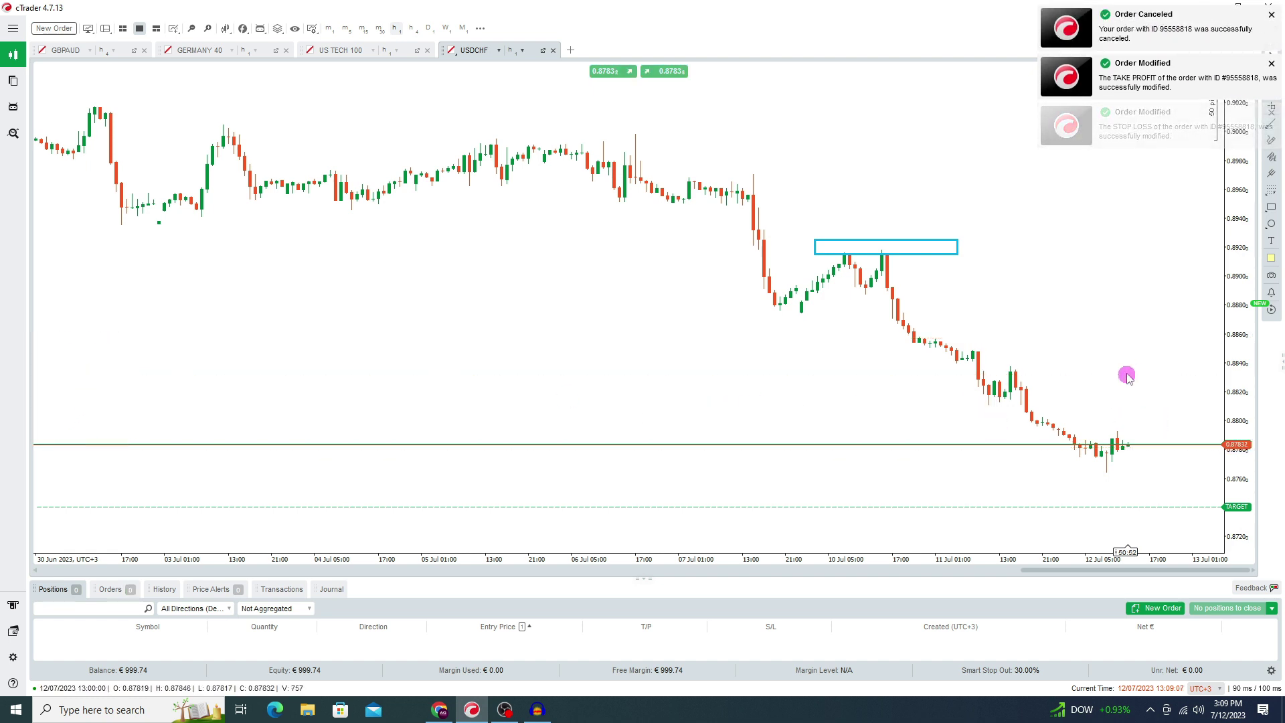
right_click(1103, 353)
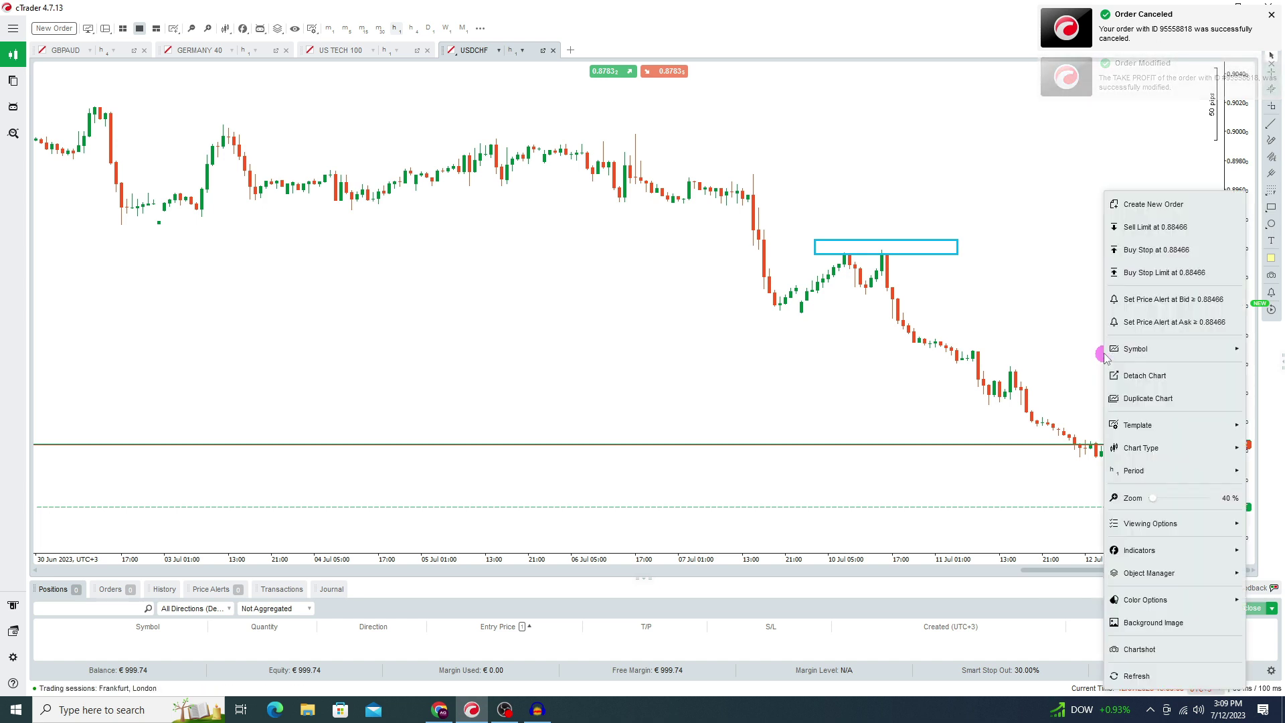
- Place a buy stop at 0.88466 and a sell stop at 0.87540; give the buy stop TP 0.88938, SL 0.88207
click(1150, 250)
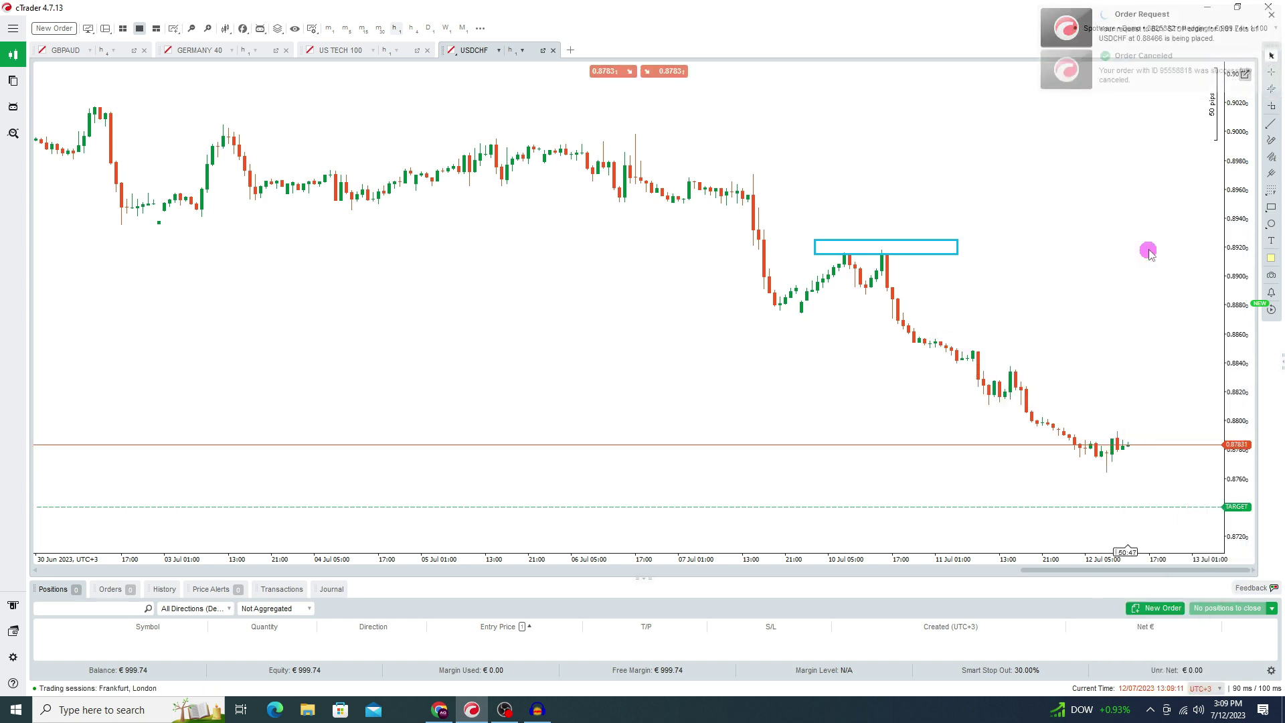
right_click(1137, 490)
click(1029, 68)
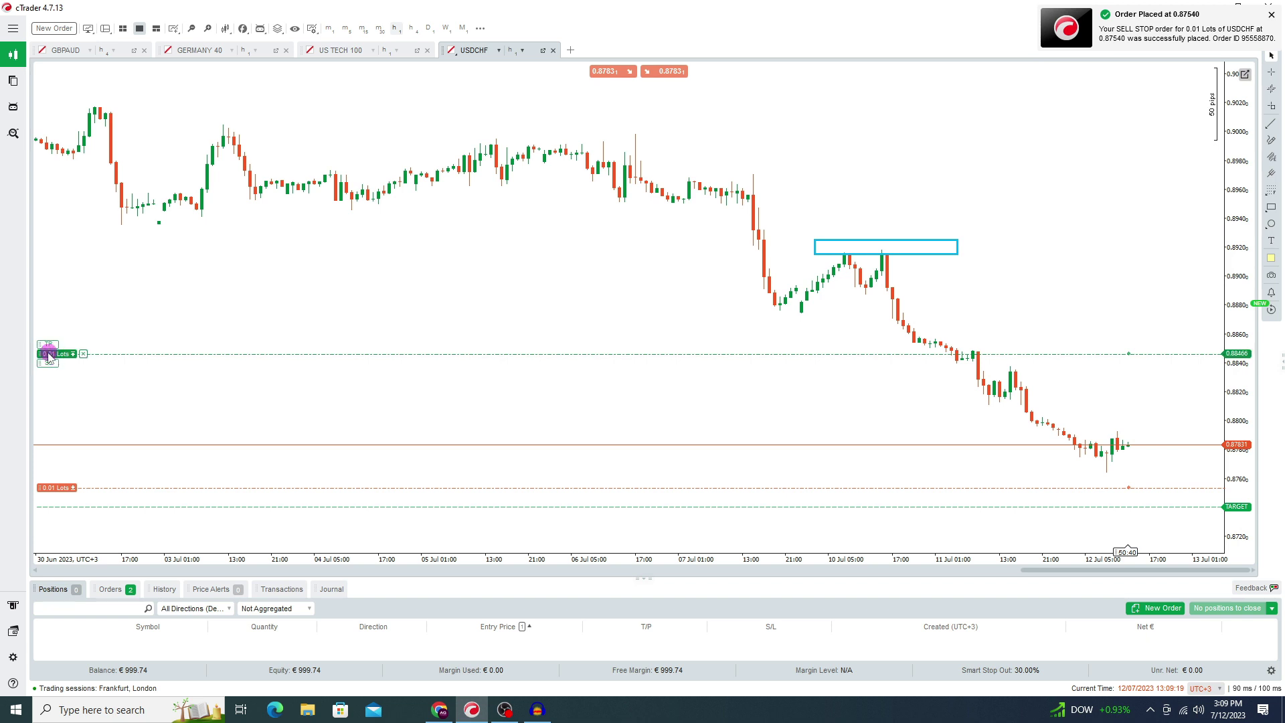
drag(41, 346, 41, 286)
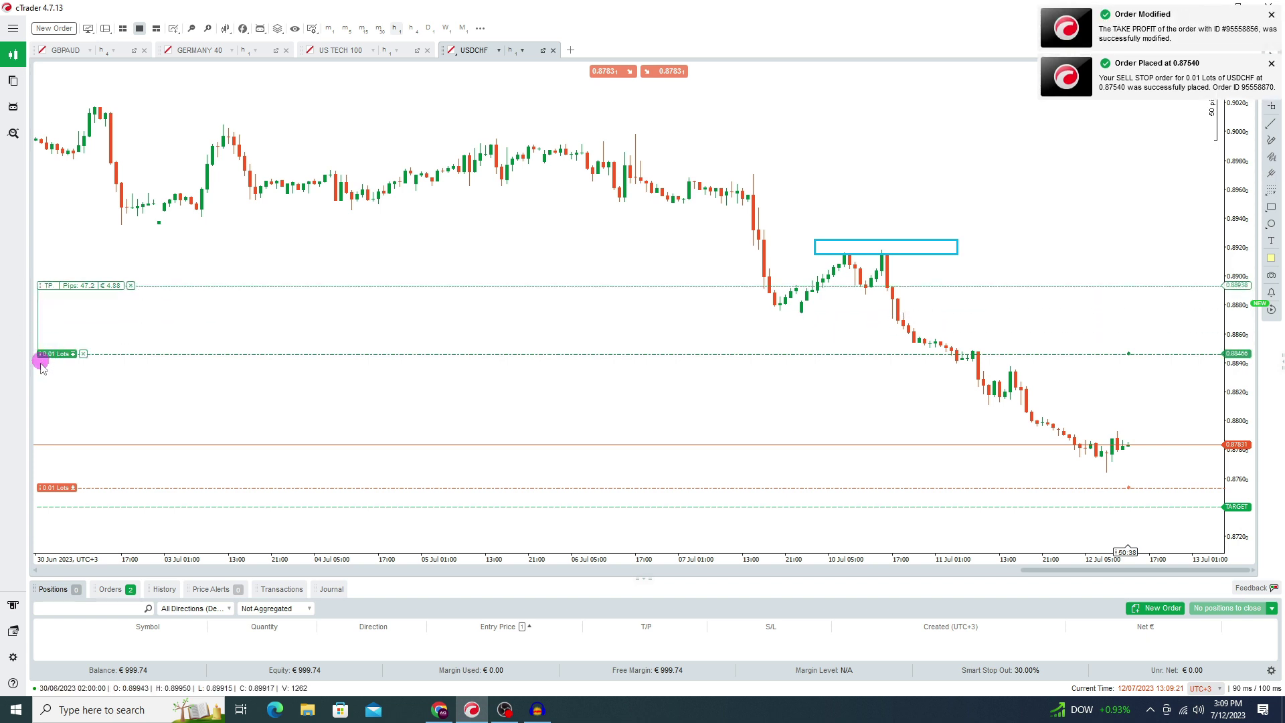
drag(41, 361, 40, 391)
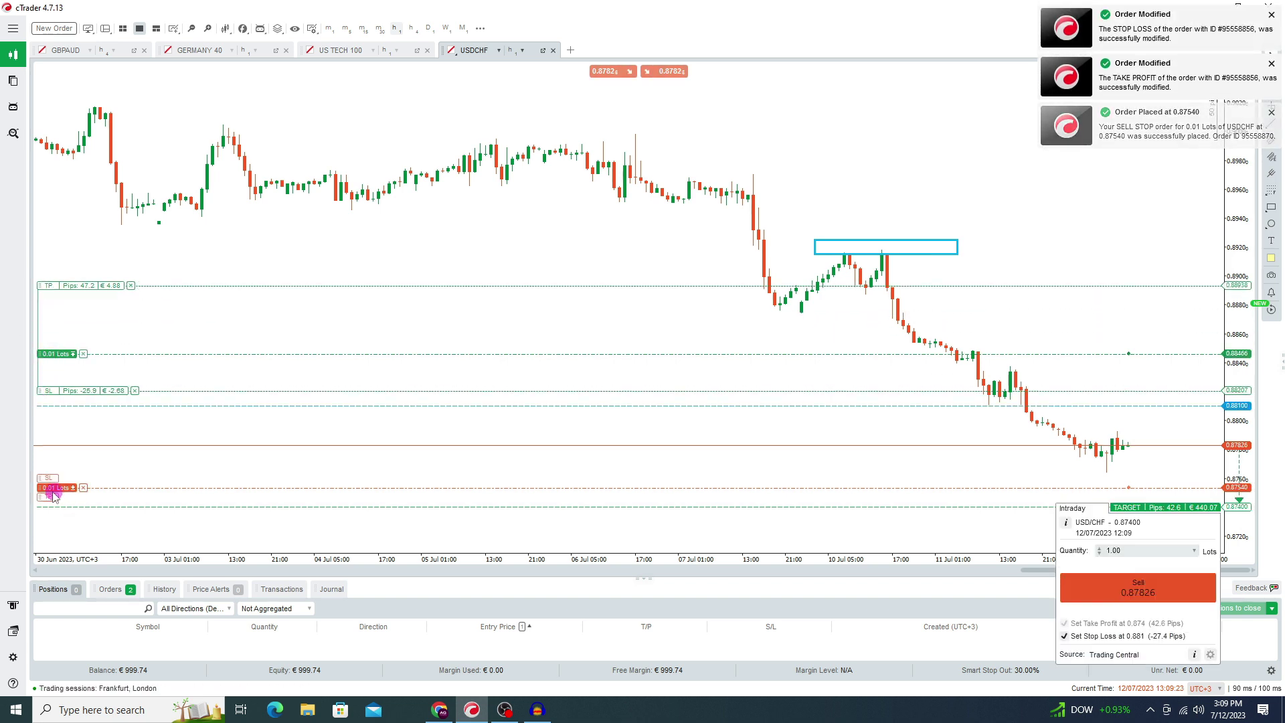
- Give the sell stop SL 0.87772 and TP 0.87179, then cancel both pending orders
drag(42, 481, 41, 453)
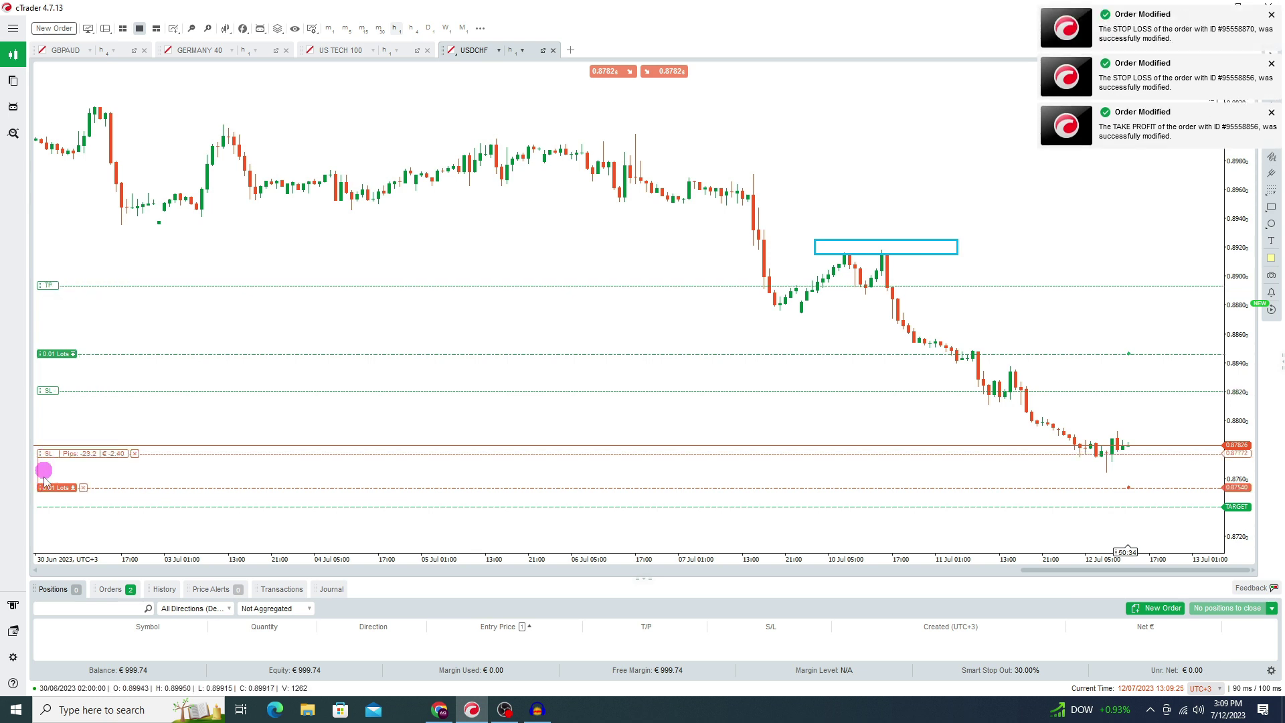
drag(41, 499, 38, 538)
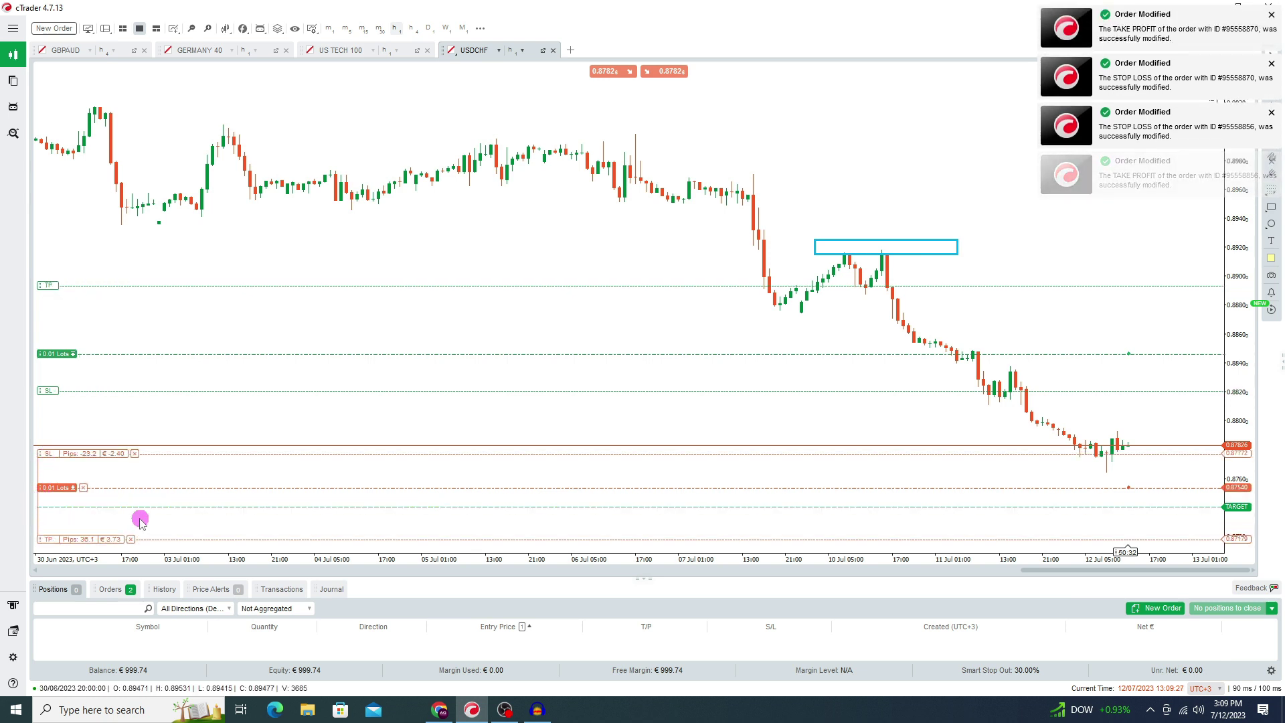
click(85, 489)
click(83, 354)
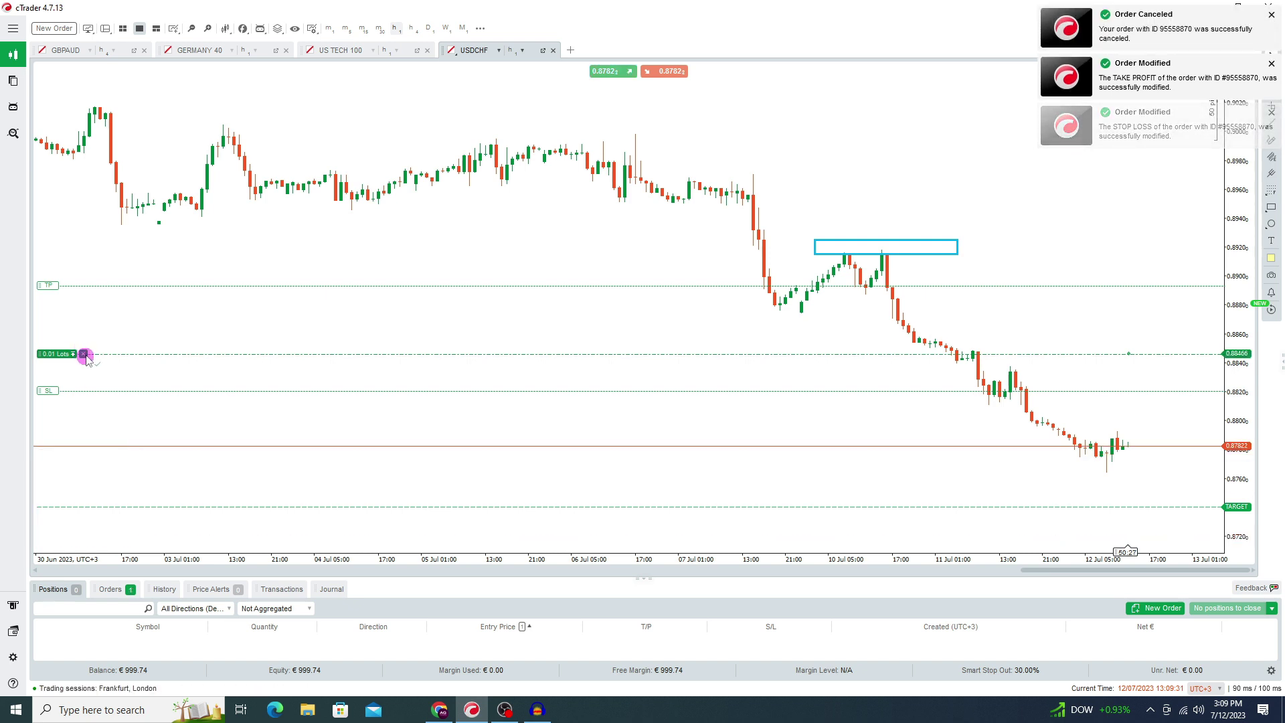
click(85, 355)
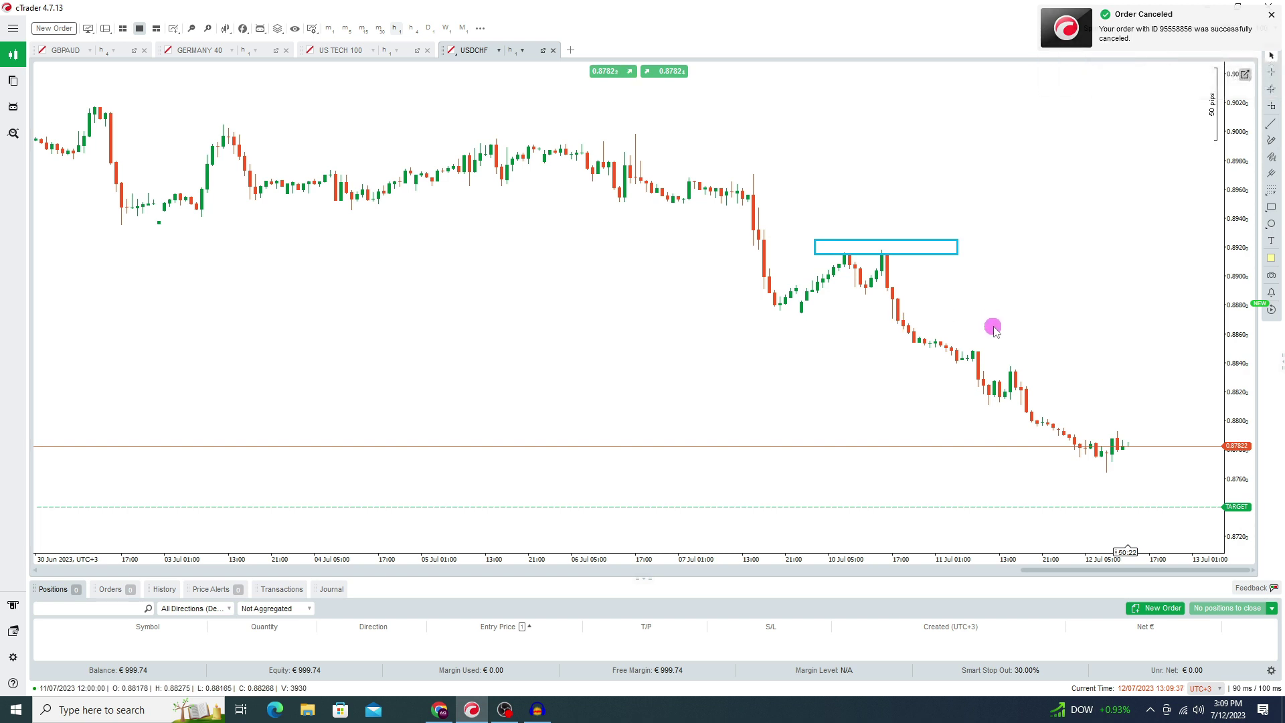
- Delete the teal rectangle and draw a new one from the 11 Jul bounce rightwards
click(888, 255)
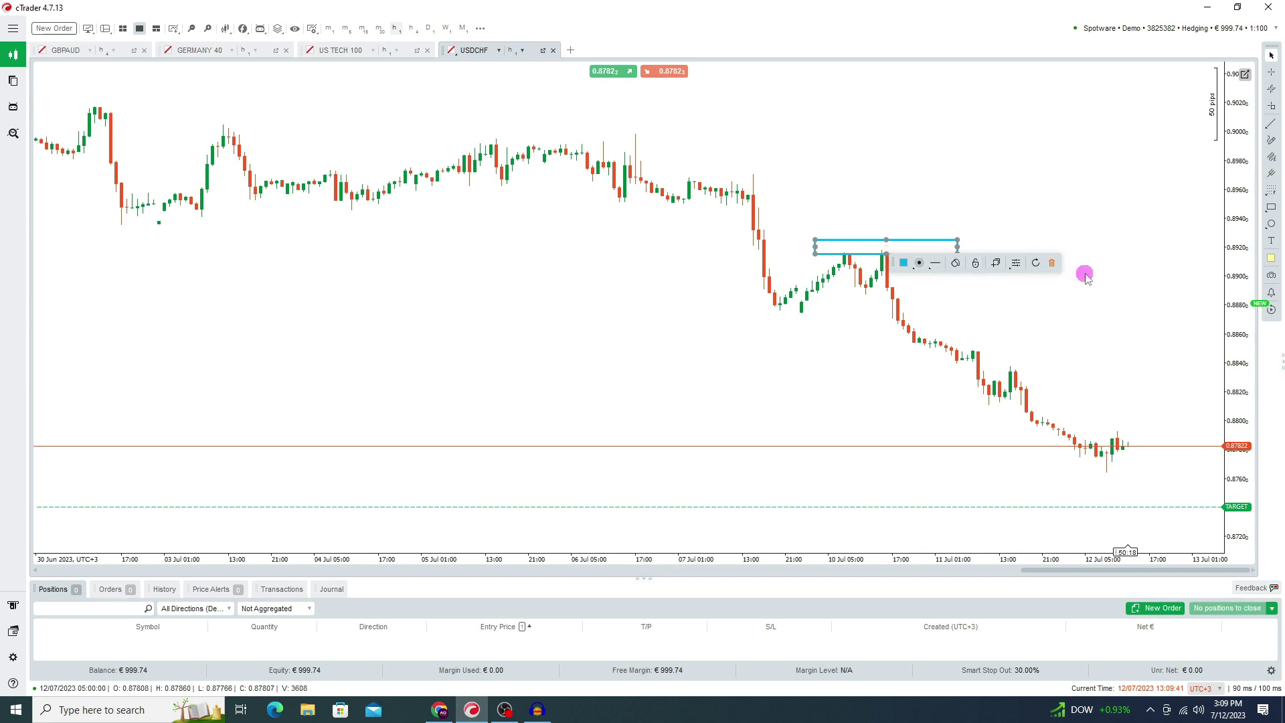
click(1055, 262)
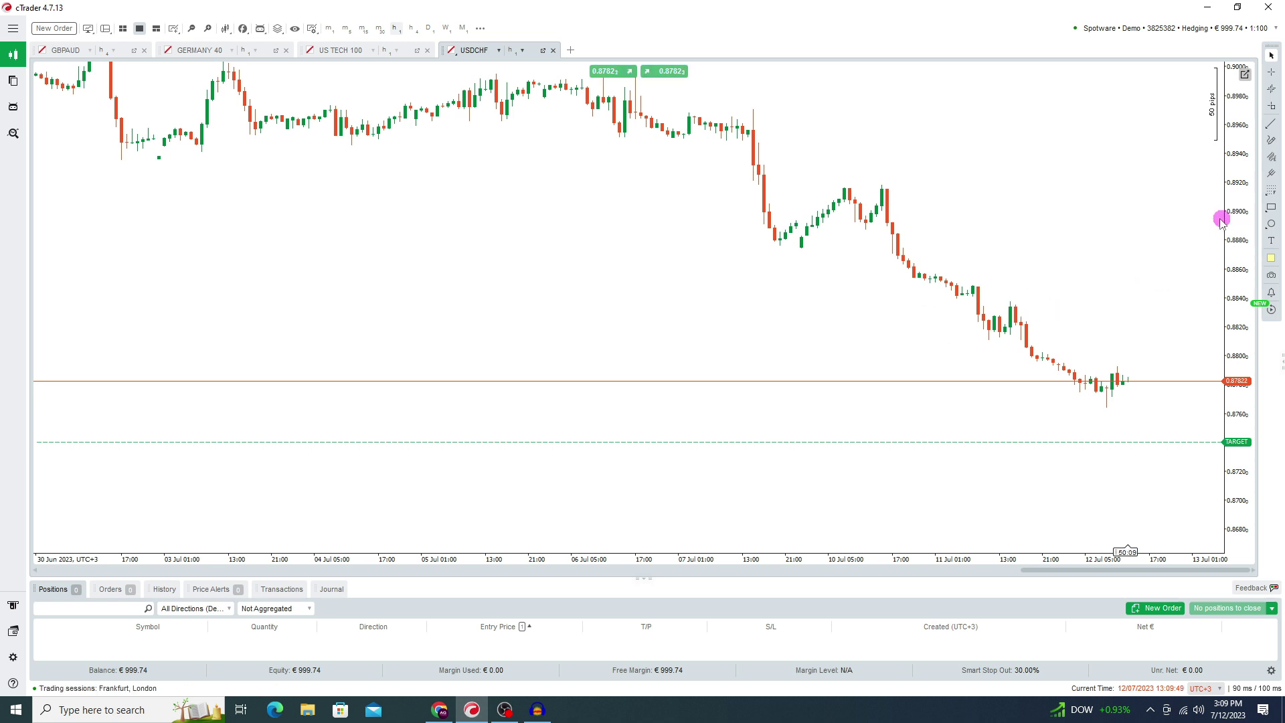
mouse_move(1272, 213)
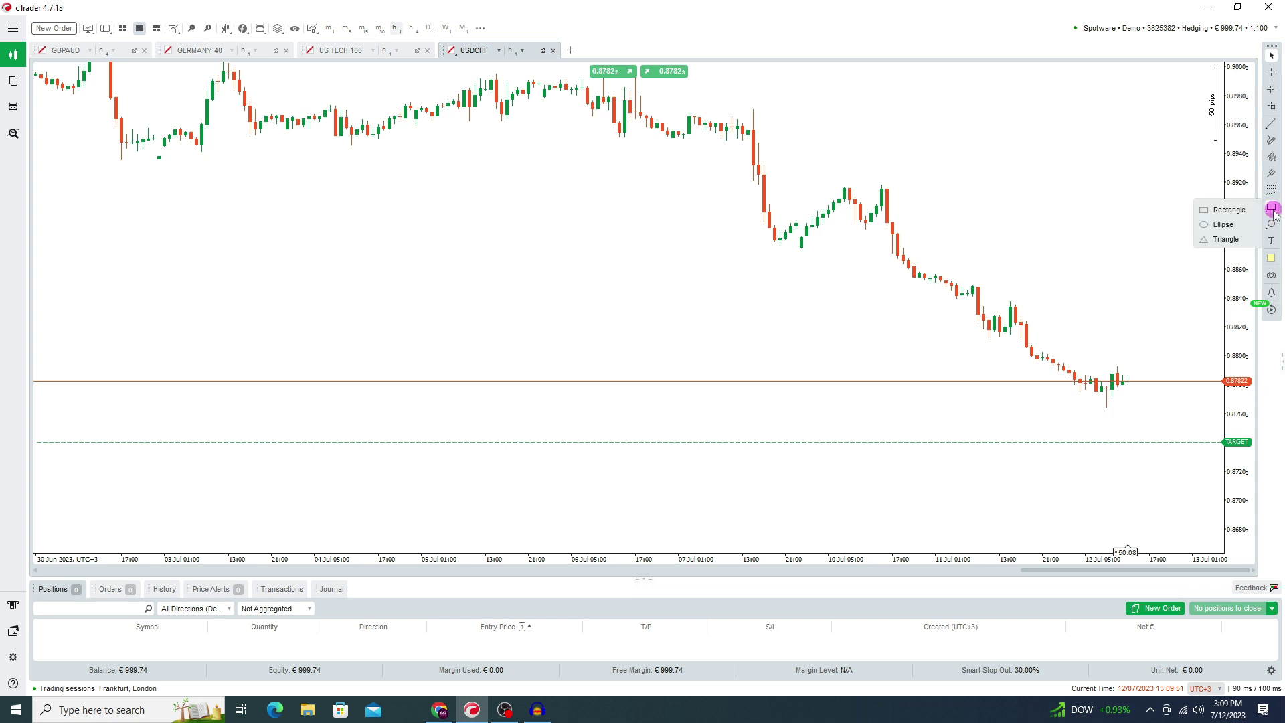
click(1271, 211)
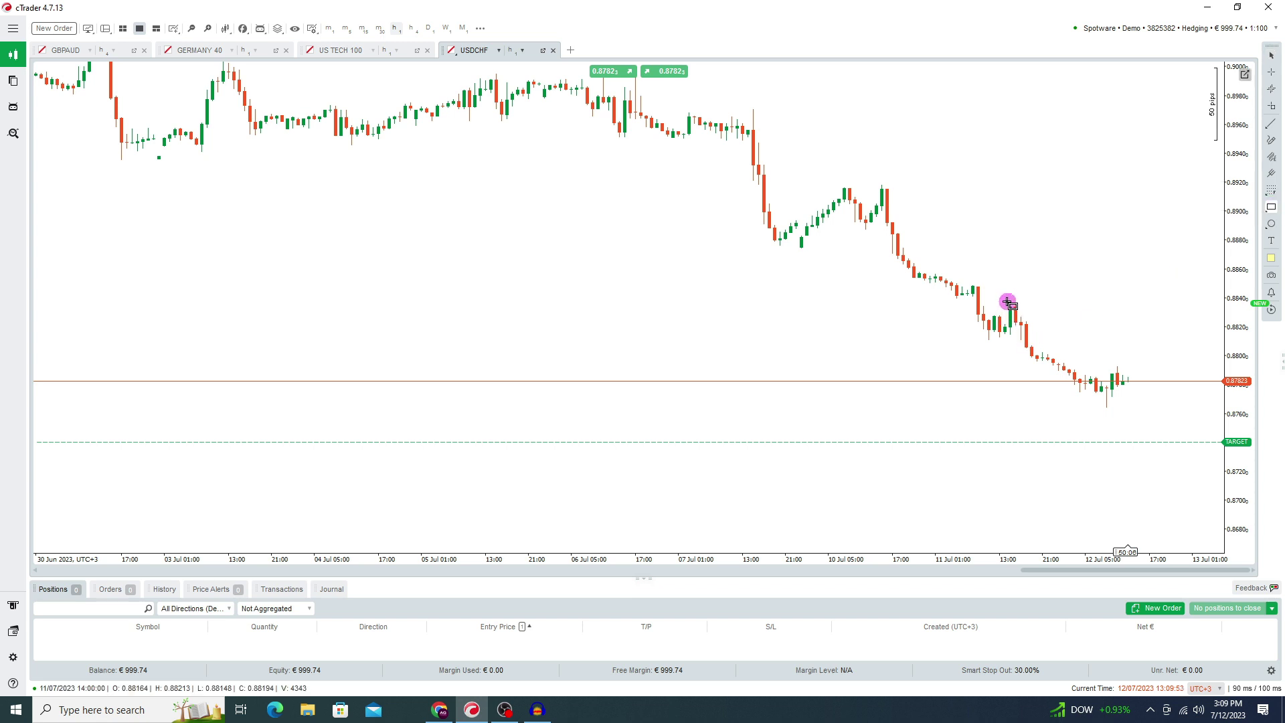
drag(1001, 301, 1174, 310)
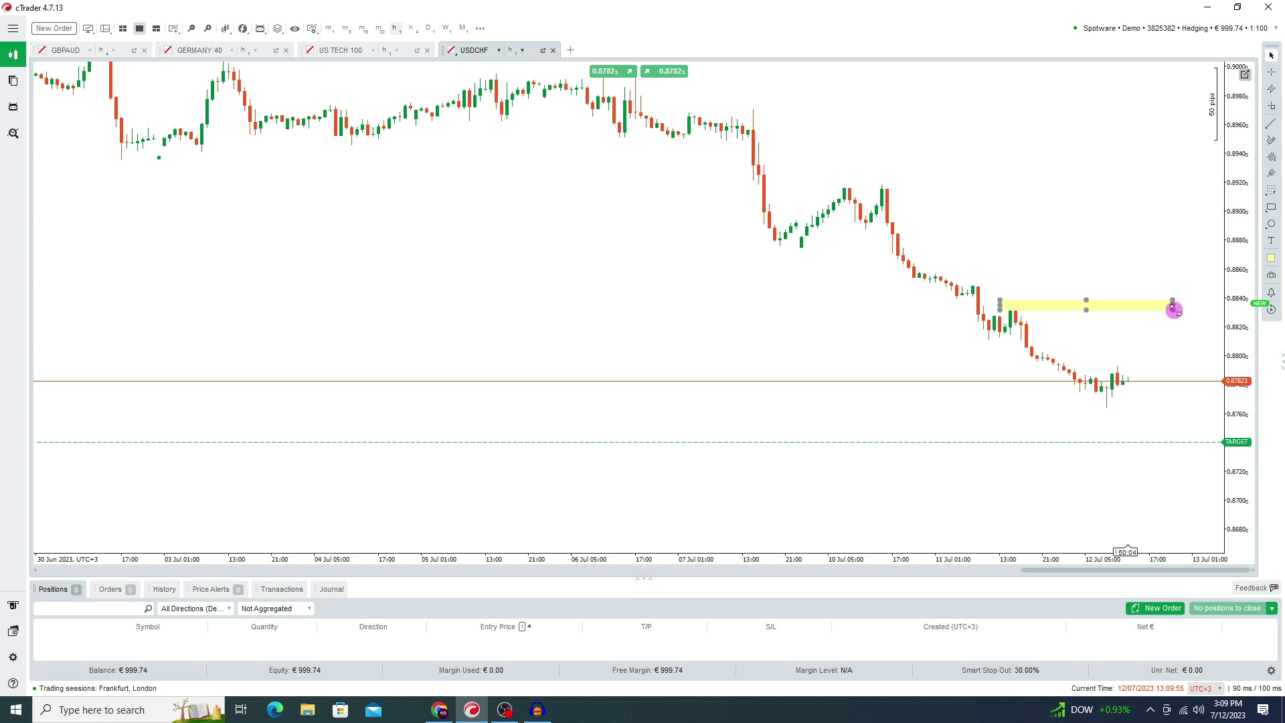
- Remove the new rectangle's fill and make its outline red
right_click(1107, 335)
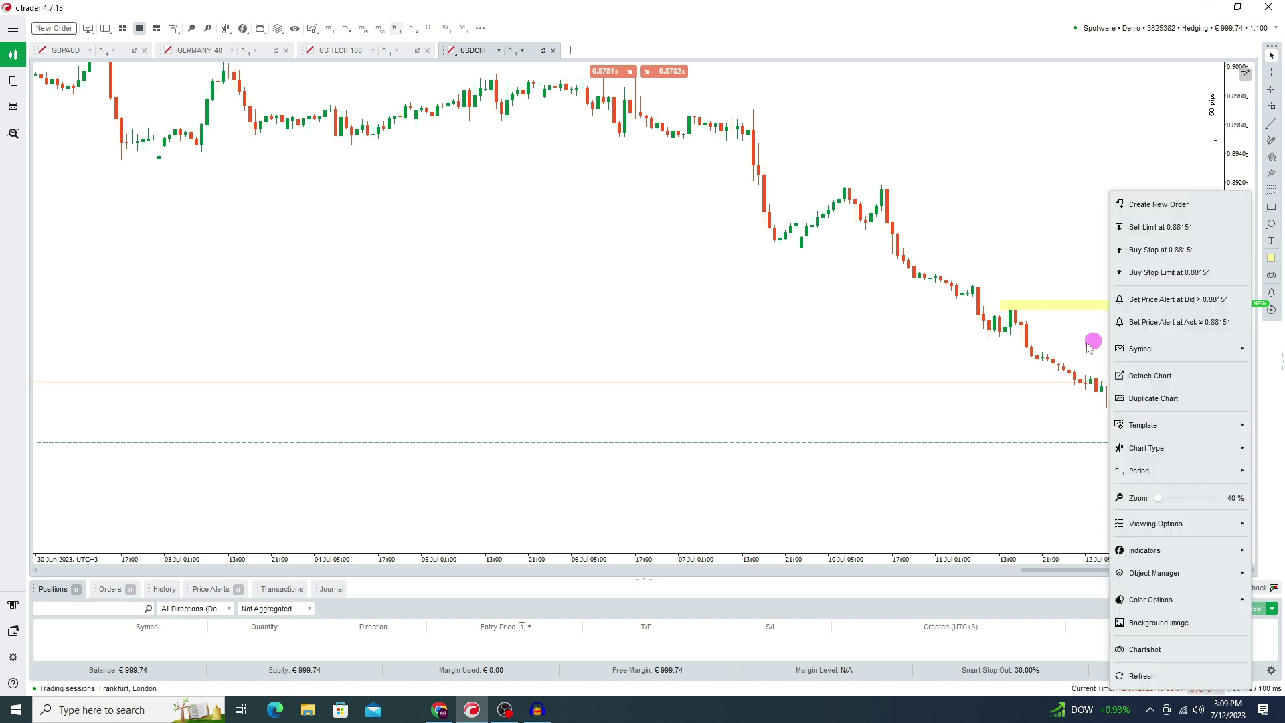
click(1084, 311)
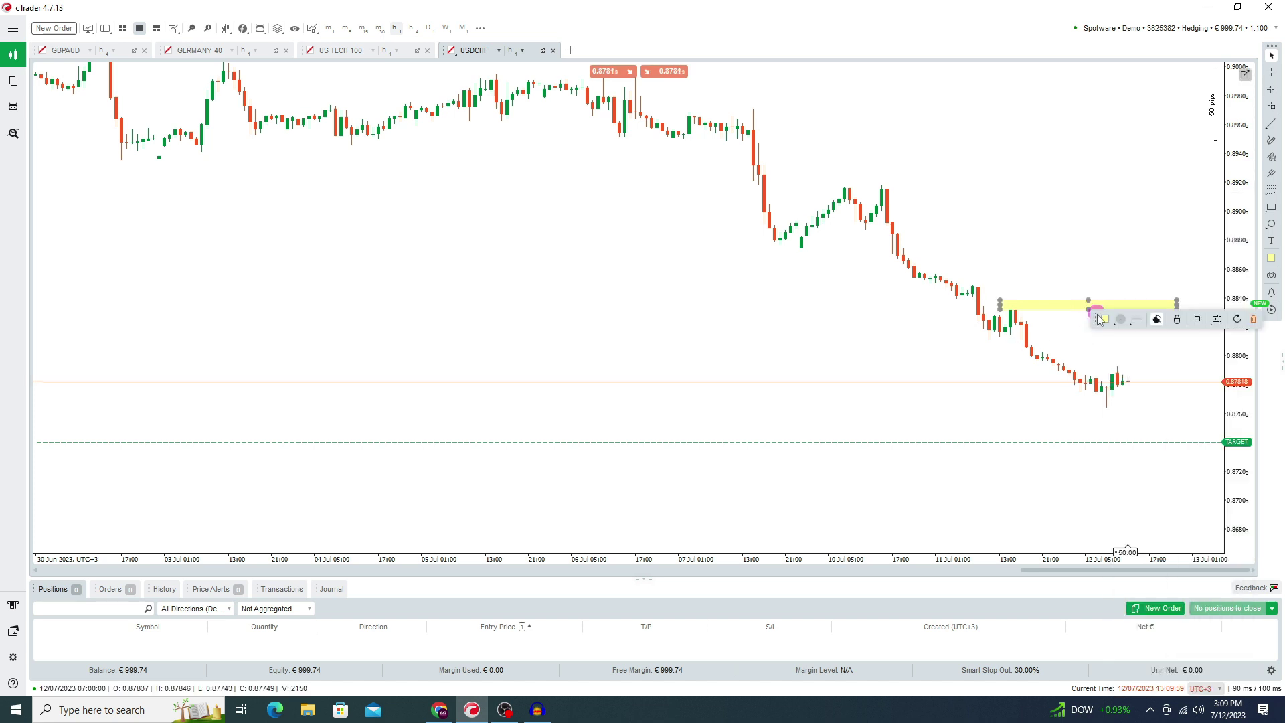
click(1156, 319)
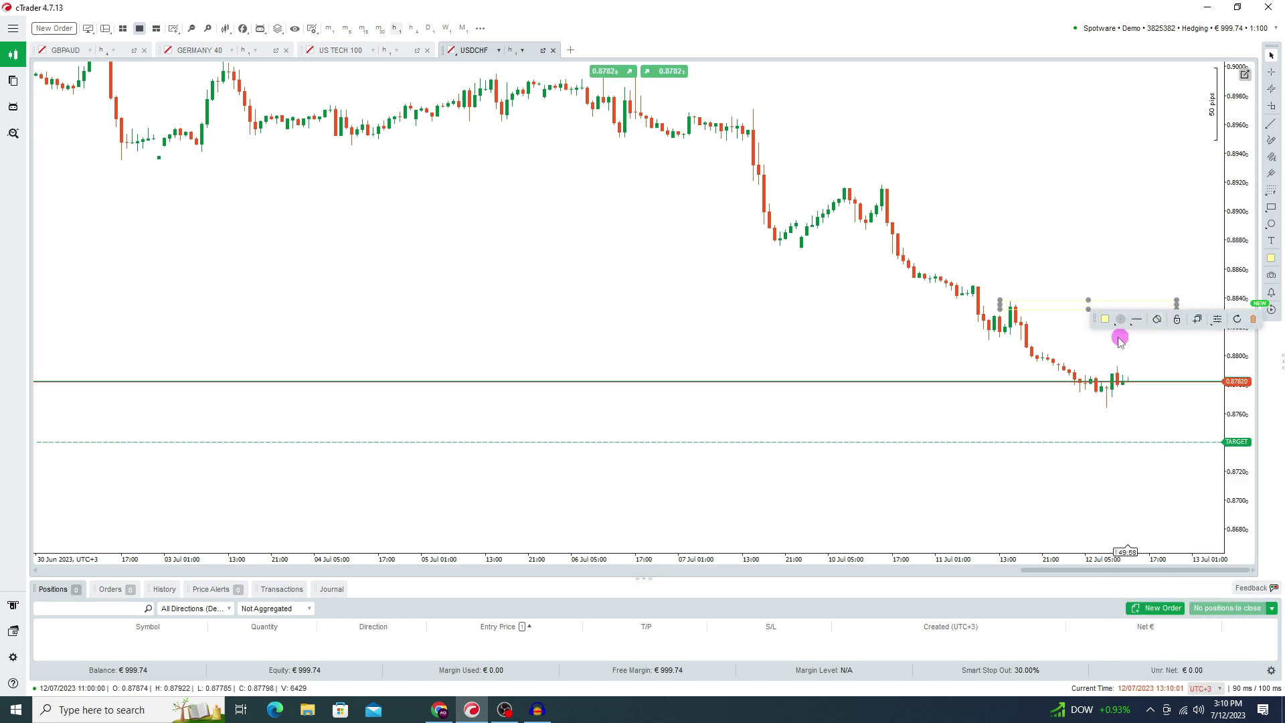
click(1104, 319)
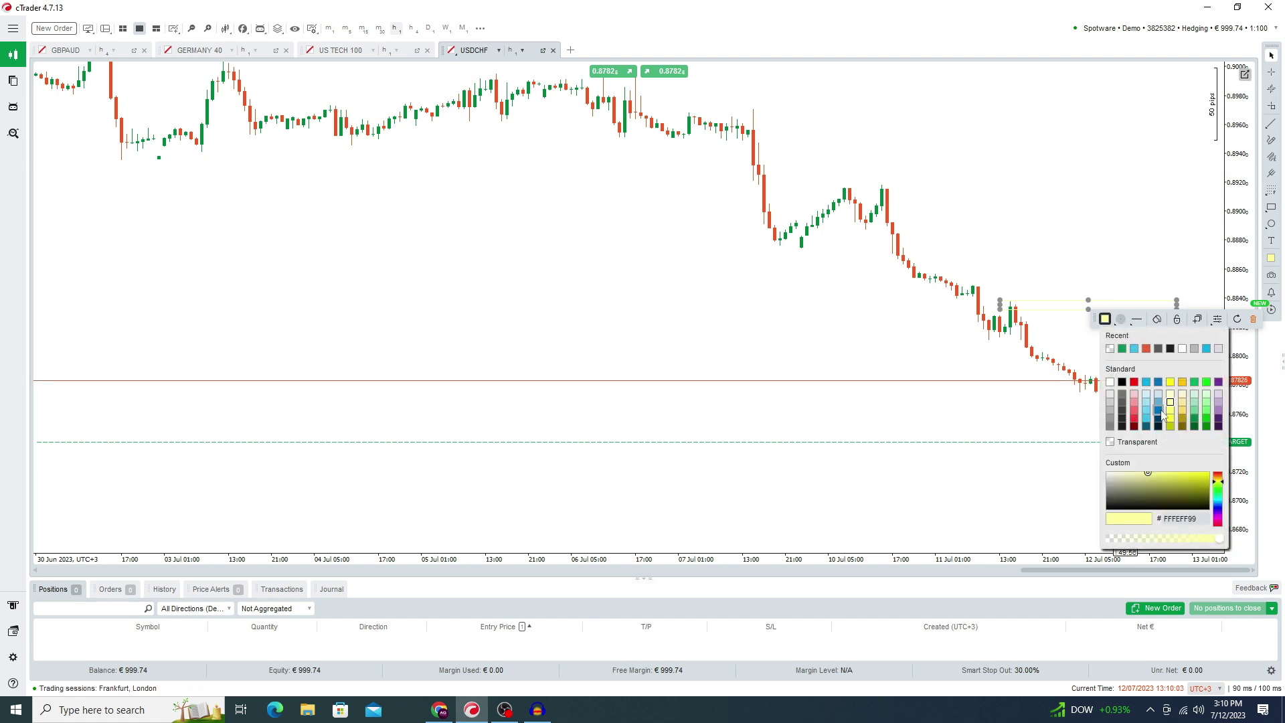
click(1134, 383)
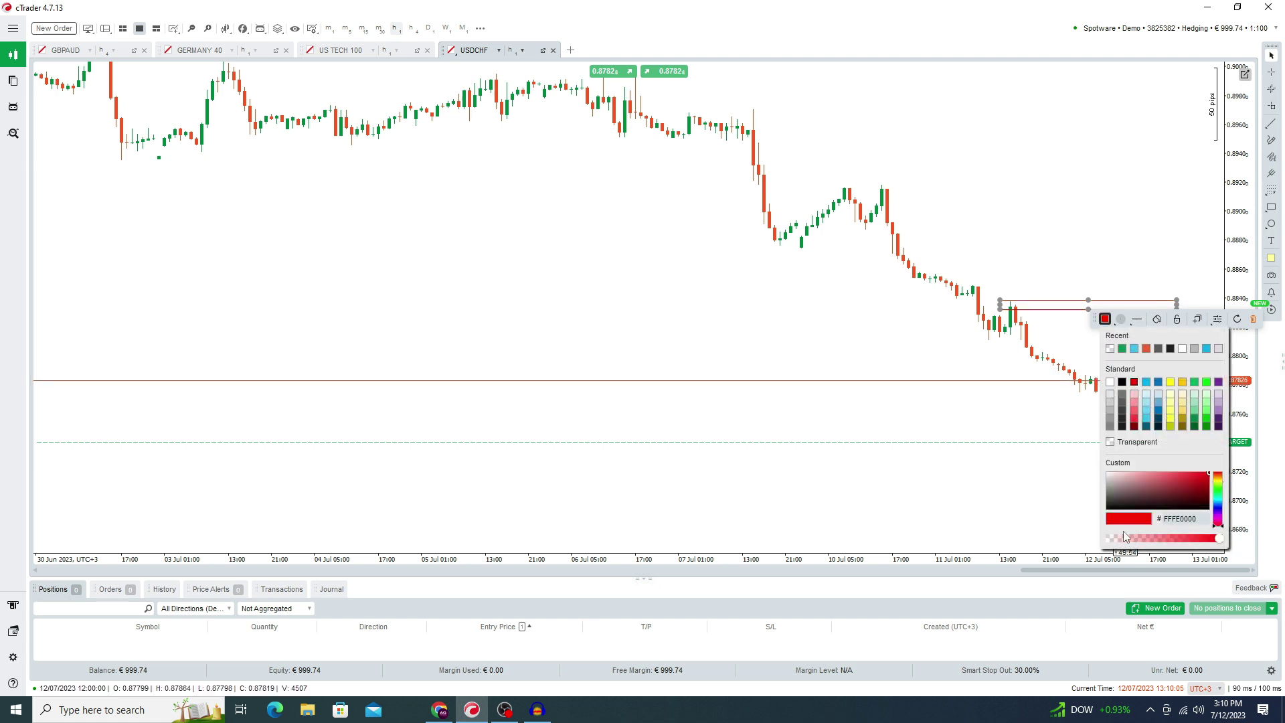
click(1004, 473)
click(1103, 308)
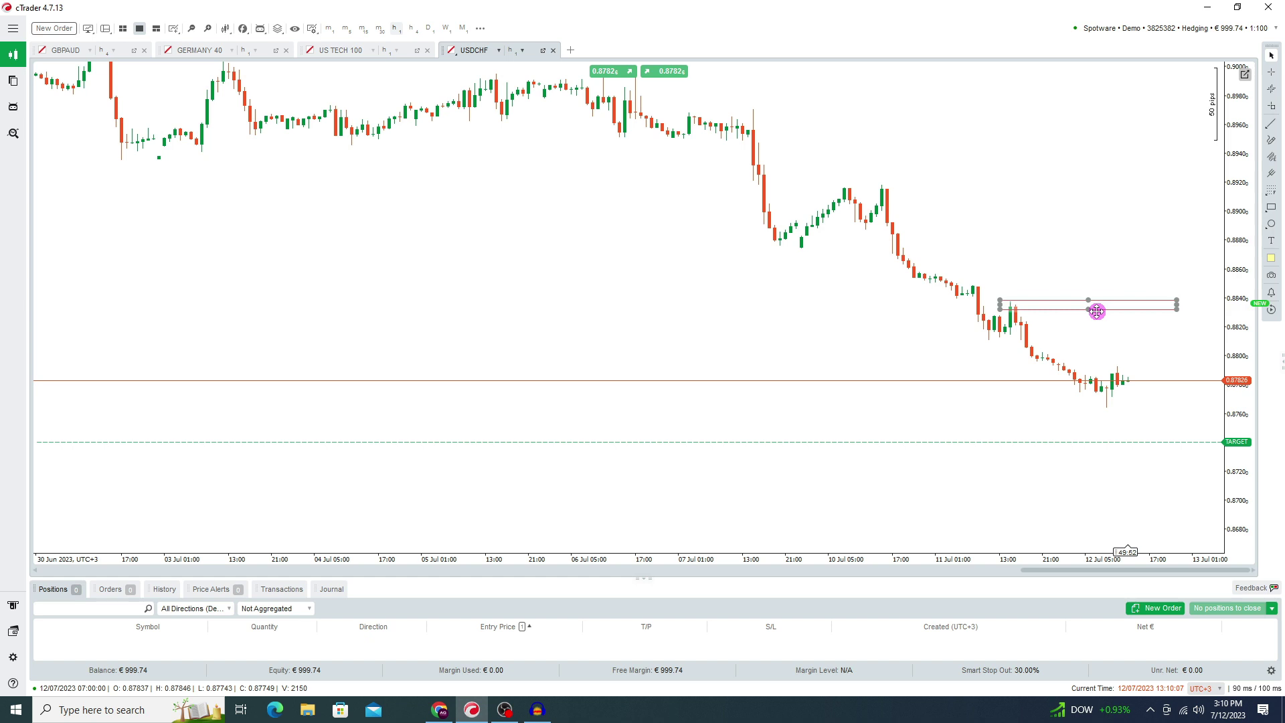
- Draw a trend line from the 7 Jul high through the 10 Jul peak, extended past the latest candles
mouse_move(1271, 123)
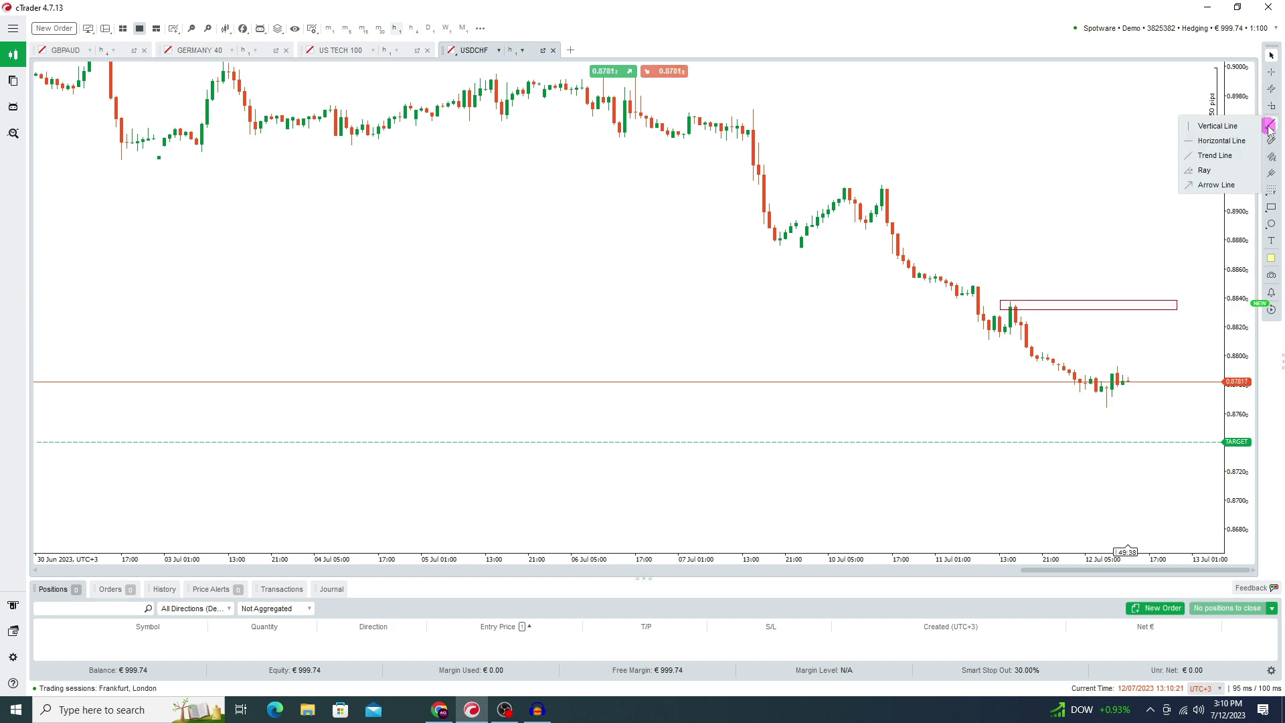
click(1275, 127)
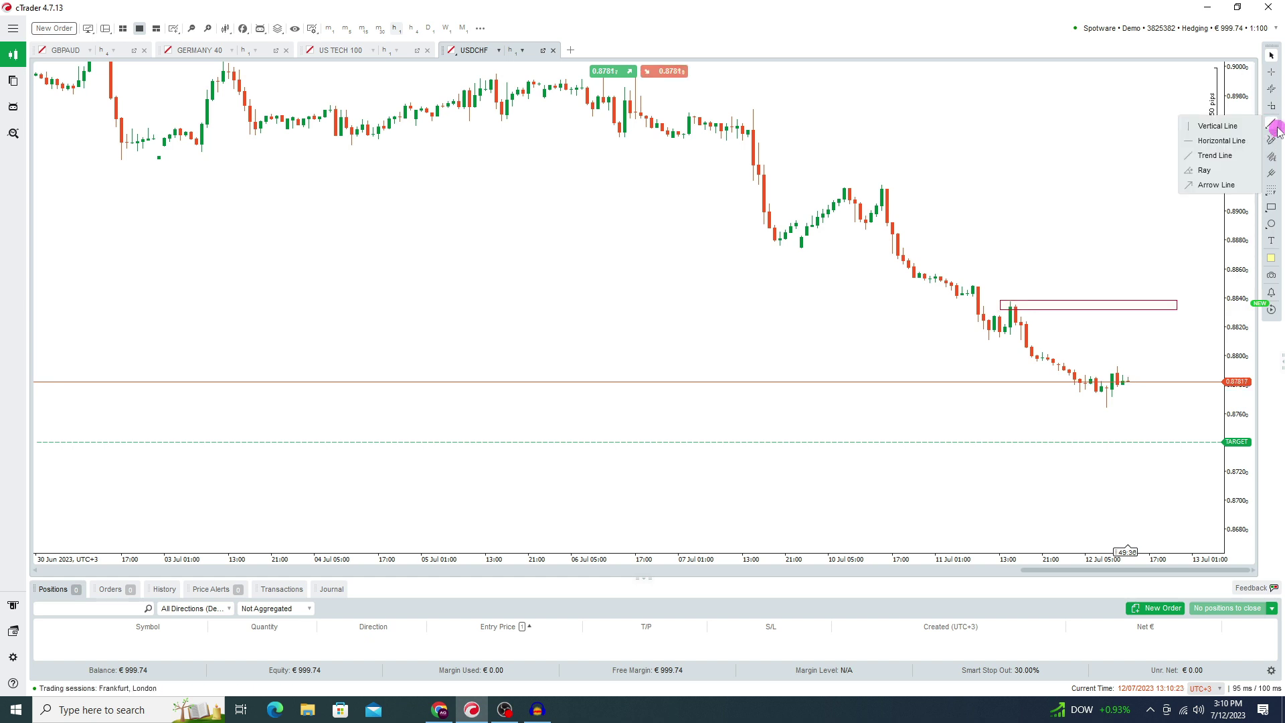
click(1215, 155)
click(753, 103)
click(1026, 261)
drag(1049, 271, 1130, 352)
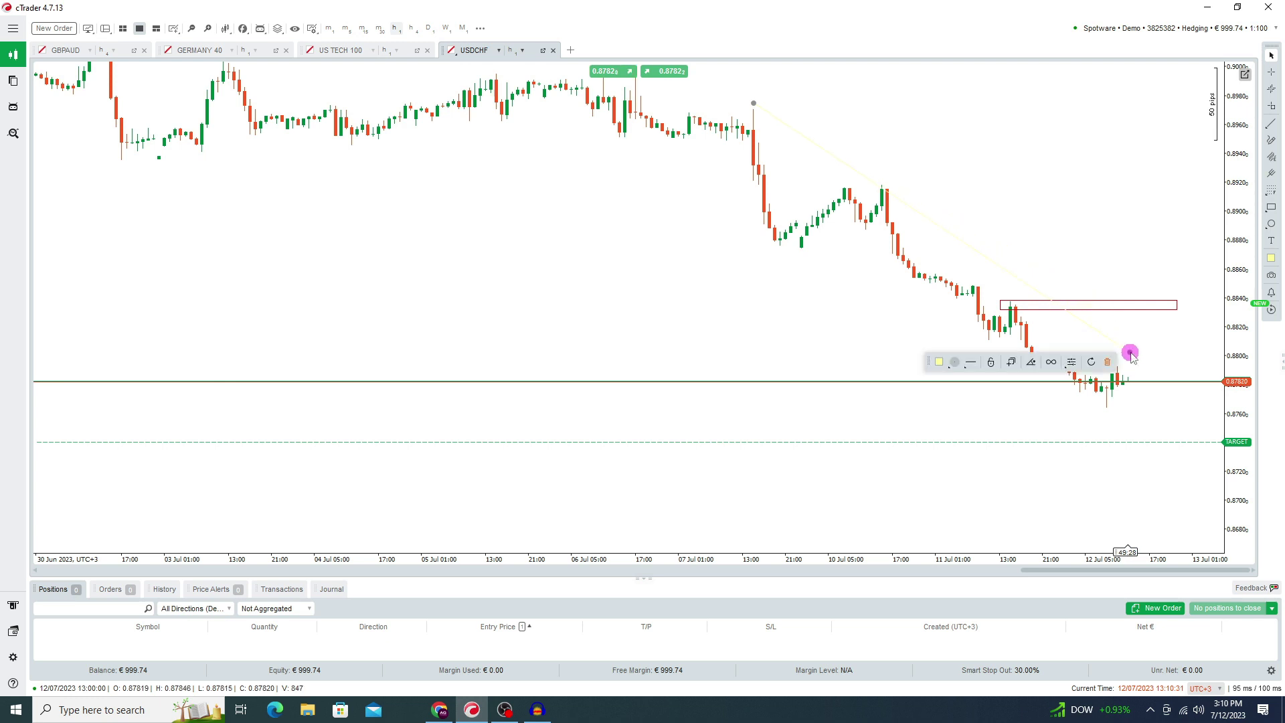
- Make the trend line black and thicker, then select the red rectangle
click(938, 362)
click(941, 384)
click(938, 362)
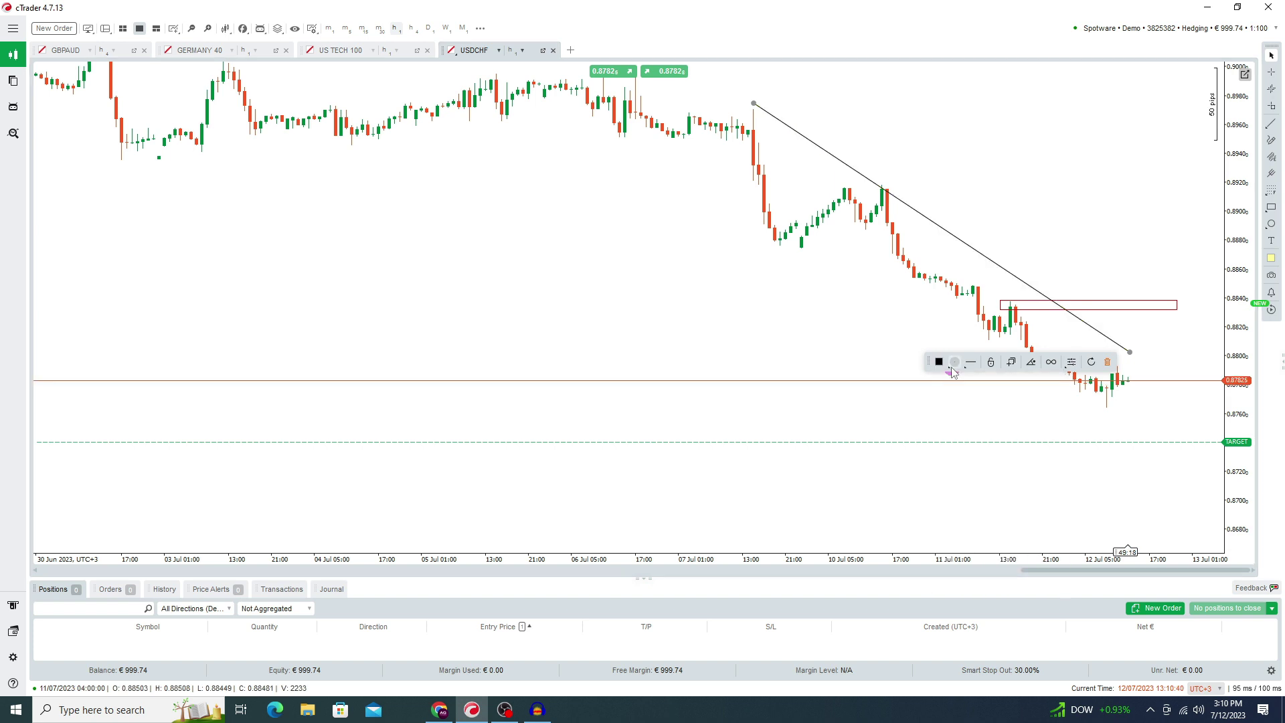
click(971, 362)
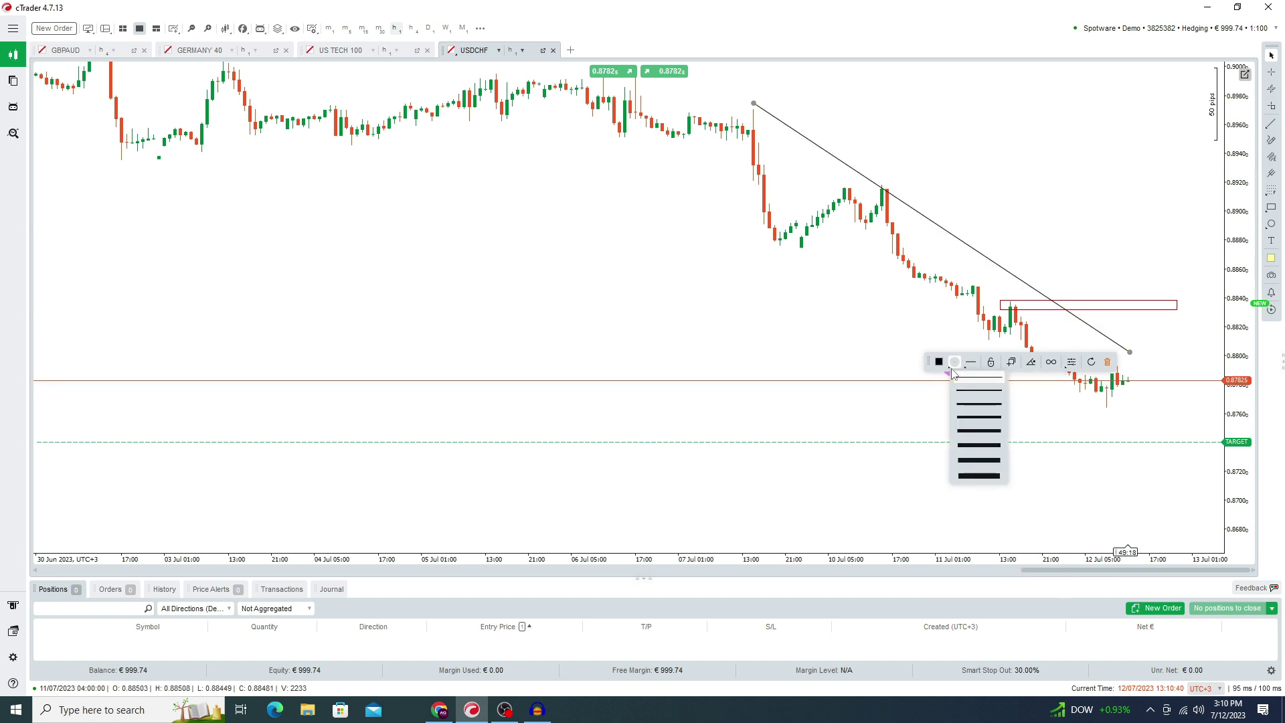
click(972, 406)
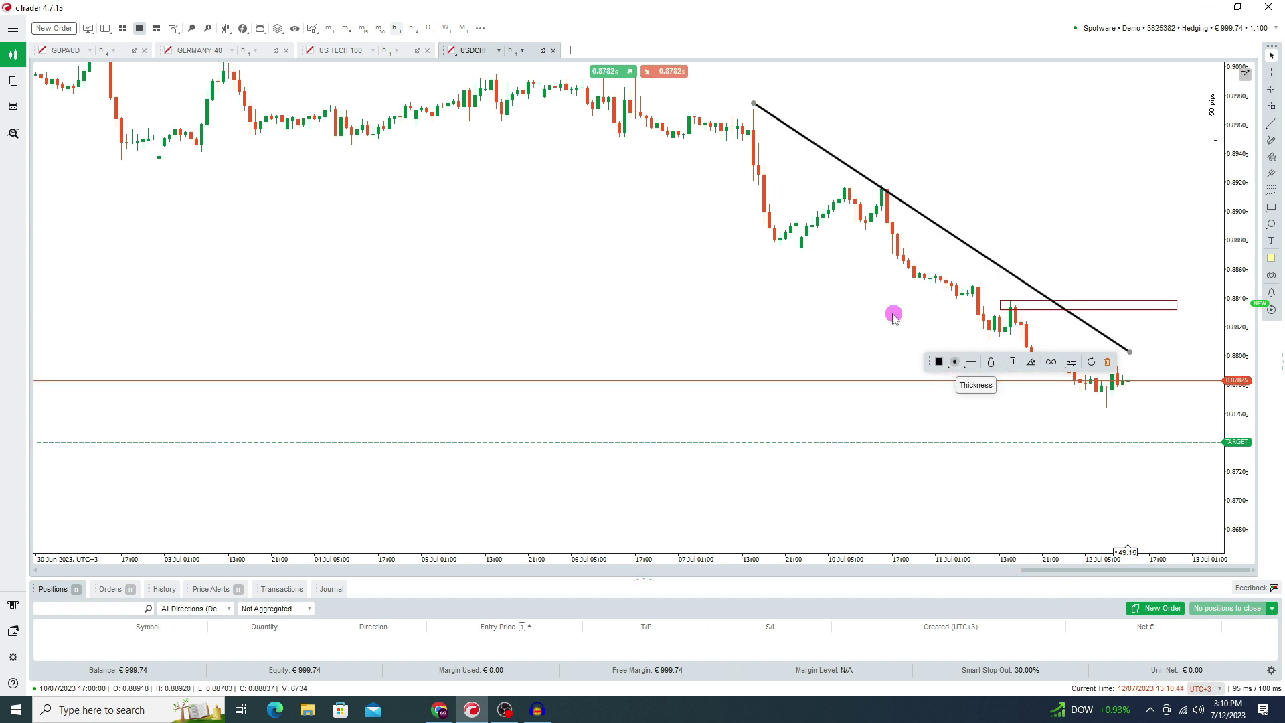
click(857, 310)
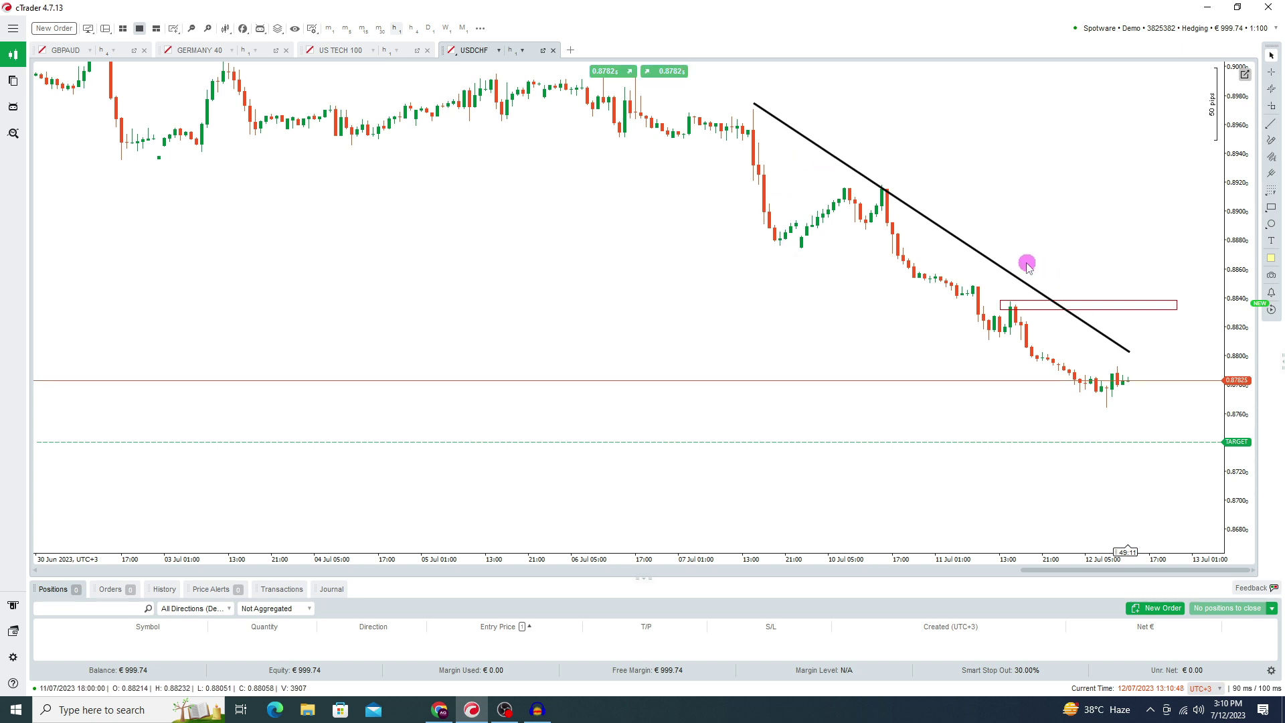
click(1097, 305)
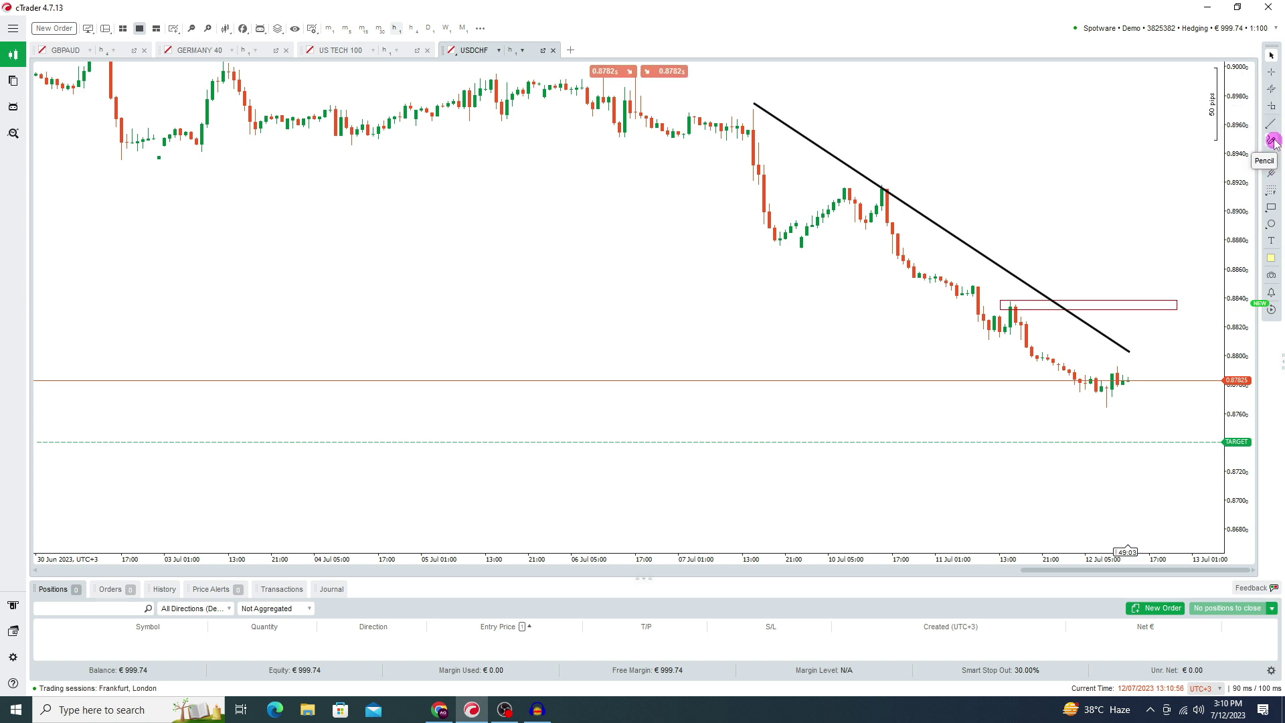
mouse_move(1270, 193)
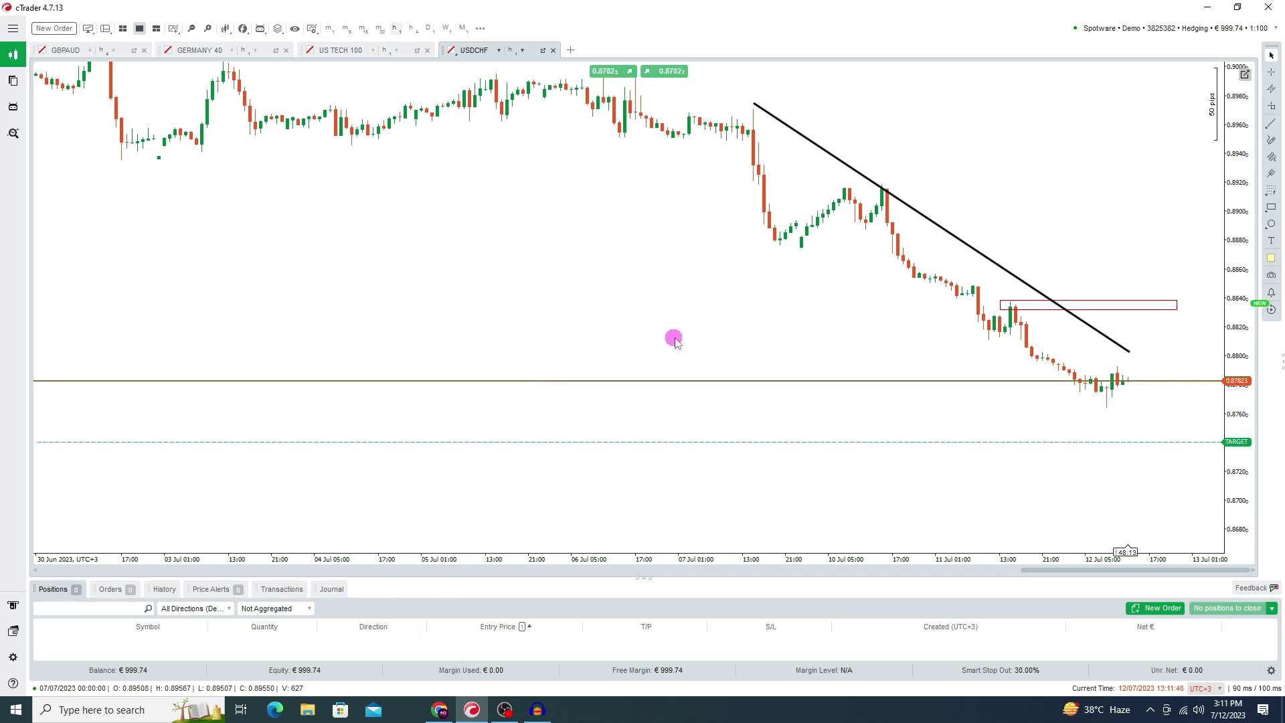
- Search 'moving', add a Simple Moving Average with Periods 50 and line thickness 3
right_click(421, 204)
mouse_move(488, 559)
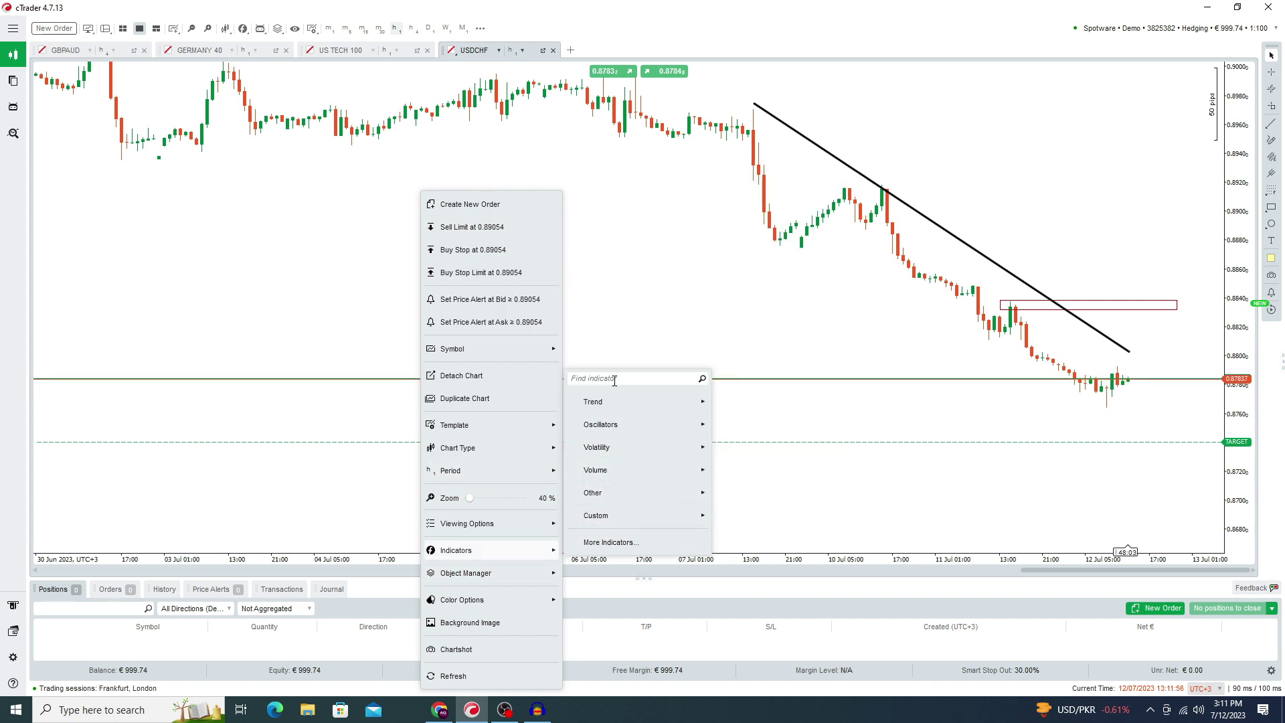
click(652, 378)
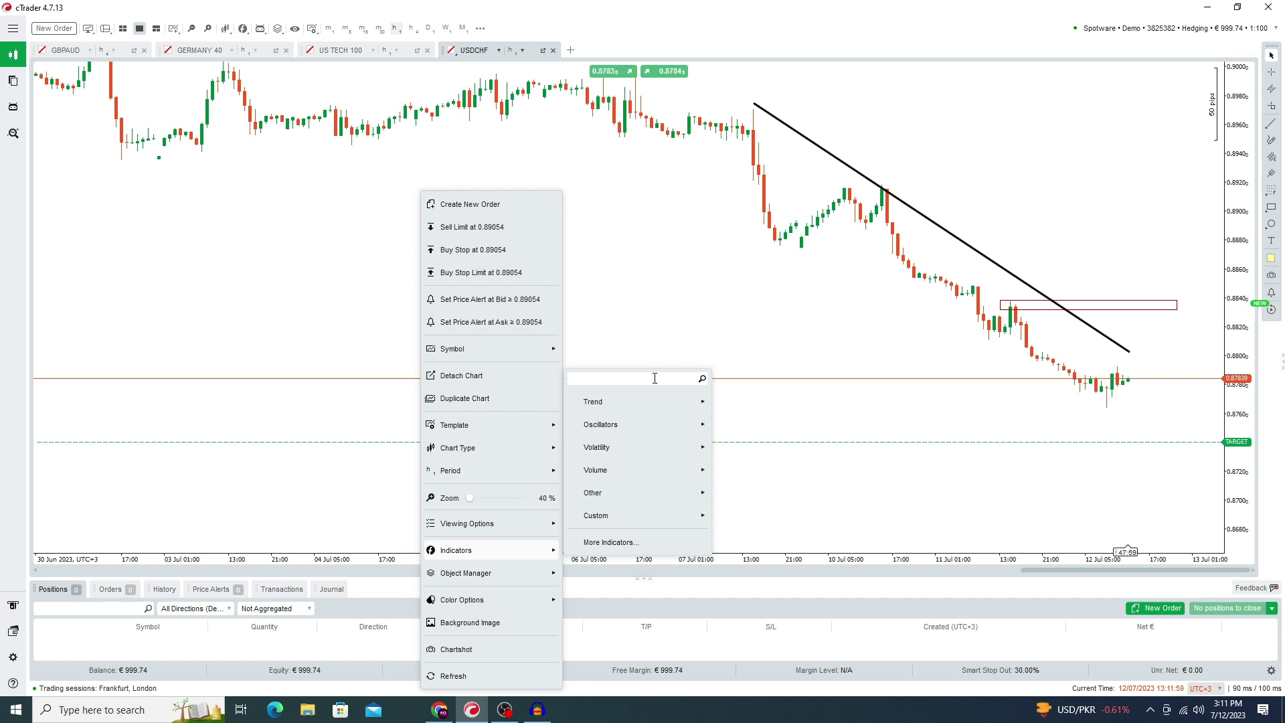
text(moving)
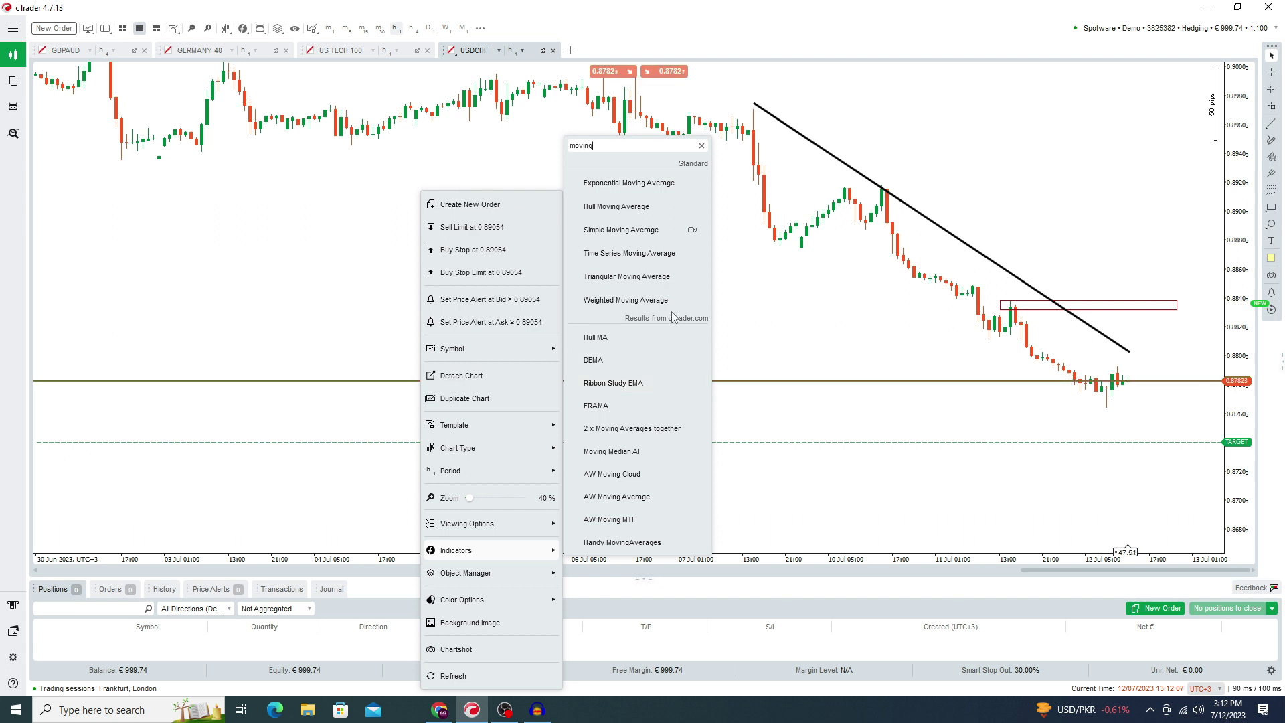
click(621, 229)
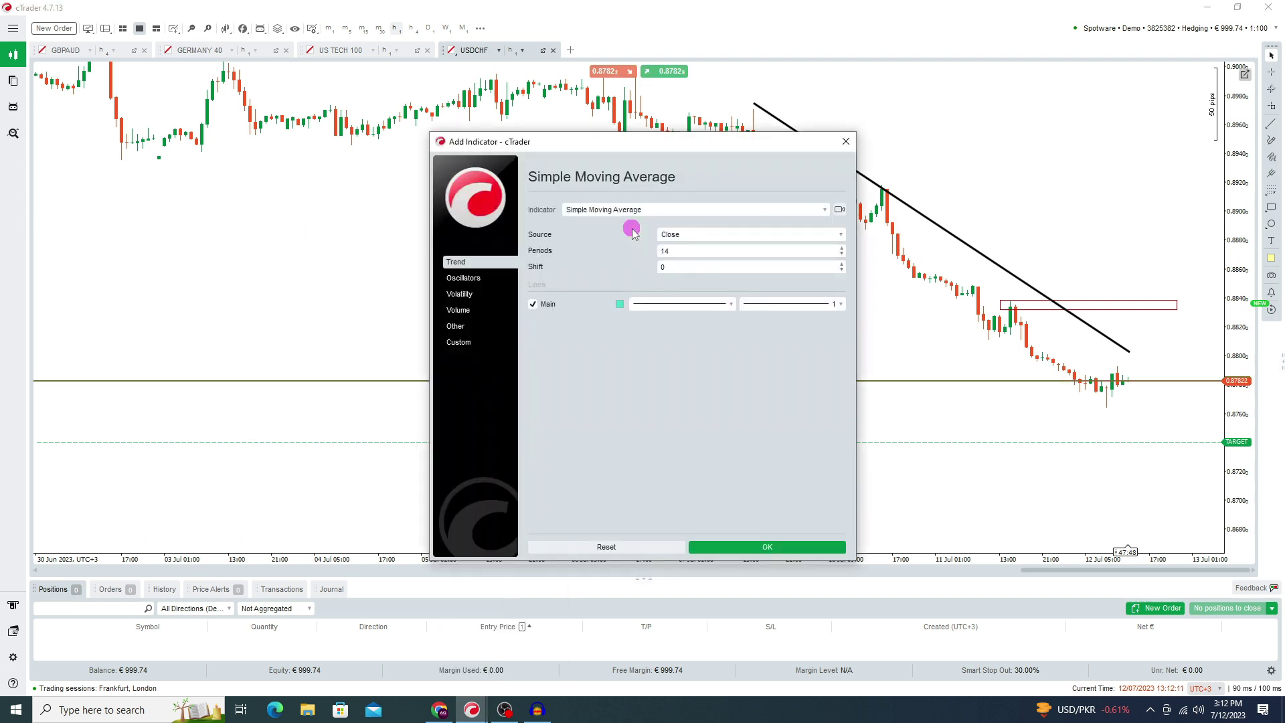
click(699, 257)
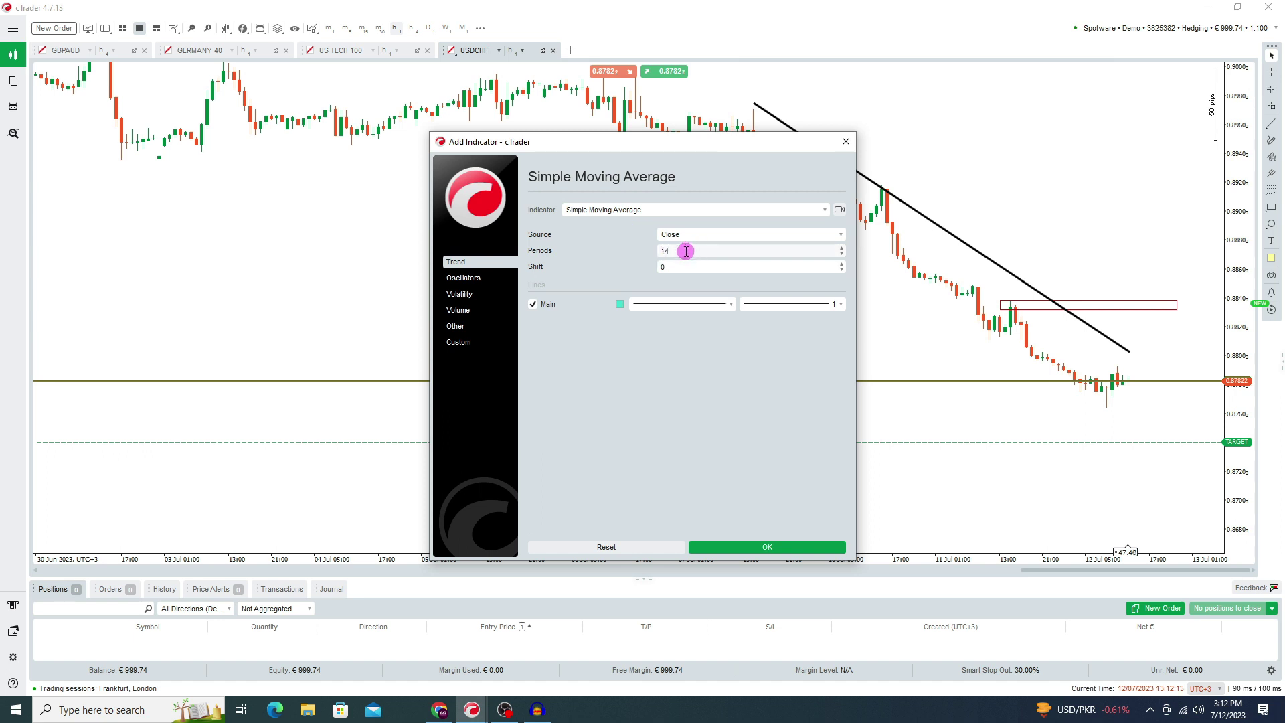
key(BackSpace)
text(50)
click(781, 303)
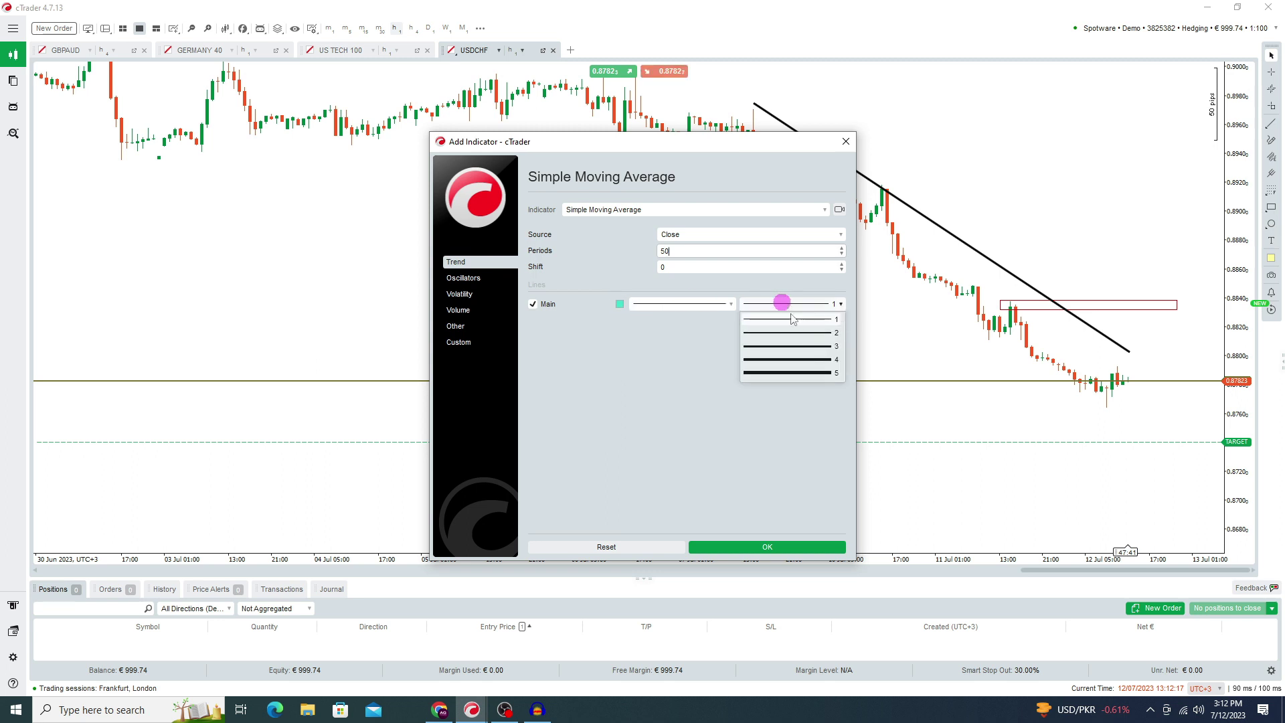
click(794, 348)
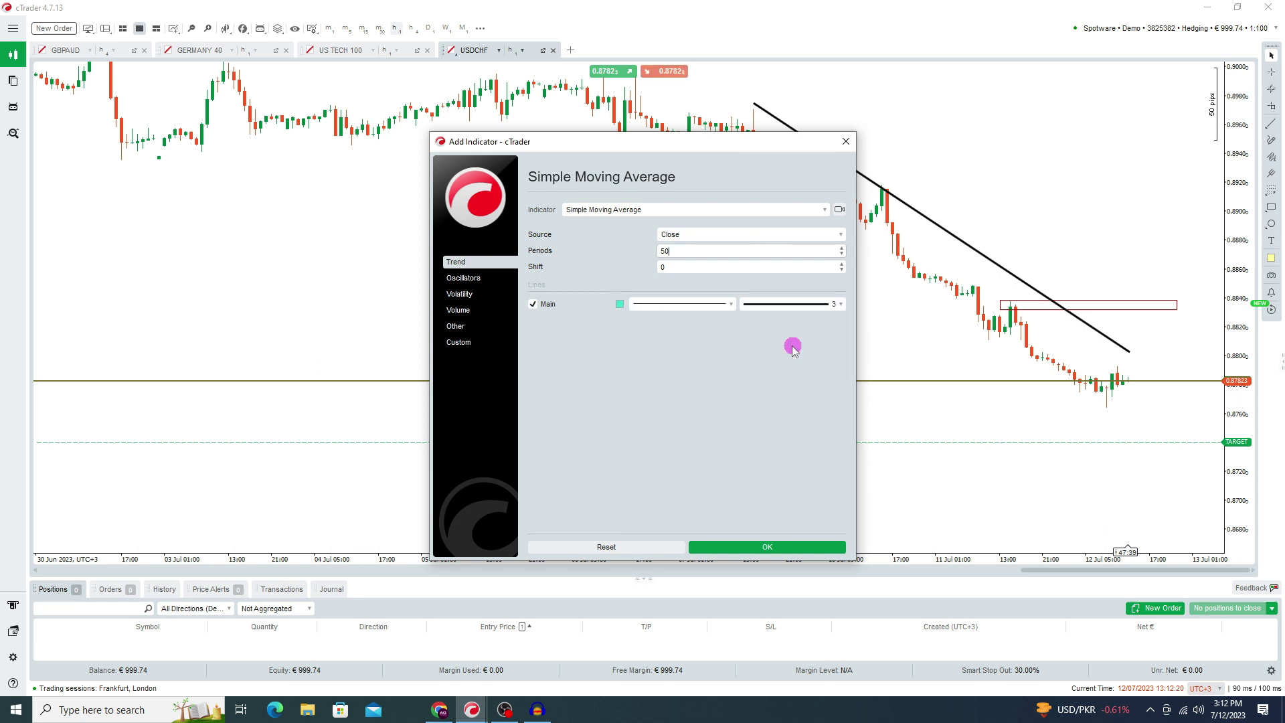
click(767, 544)
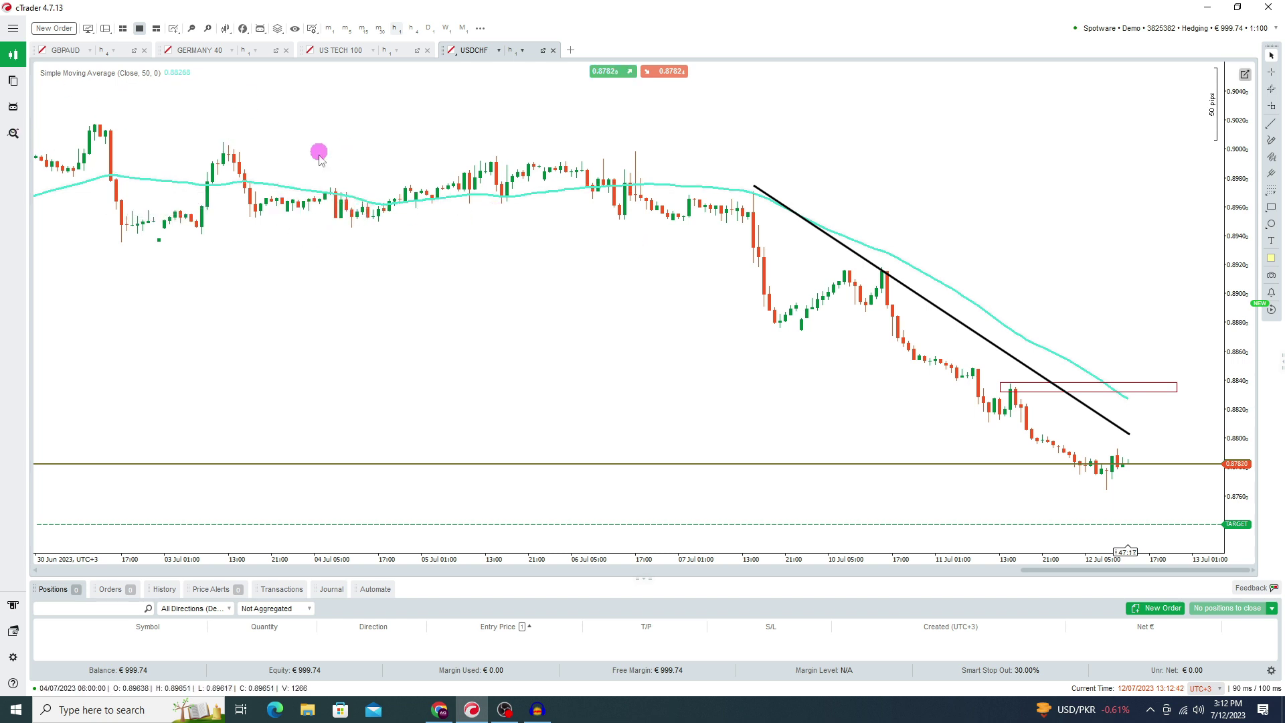
- Show the watchlist and open AUDJPY, USDCHF, AUDUSD and XTIUSD charts
click(13, 55)
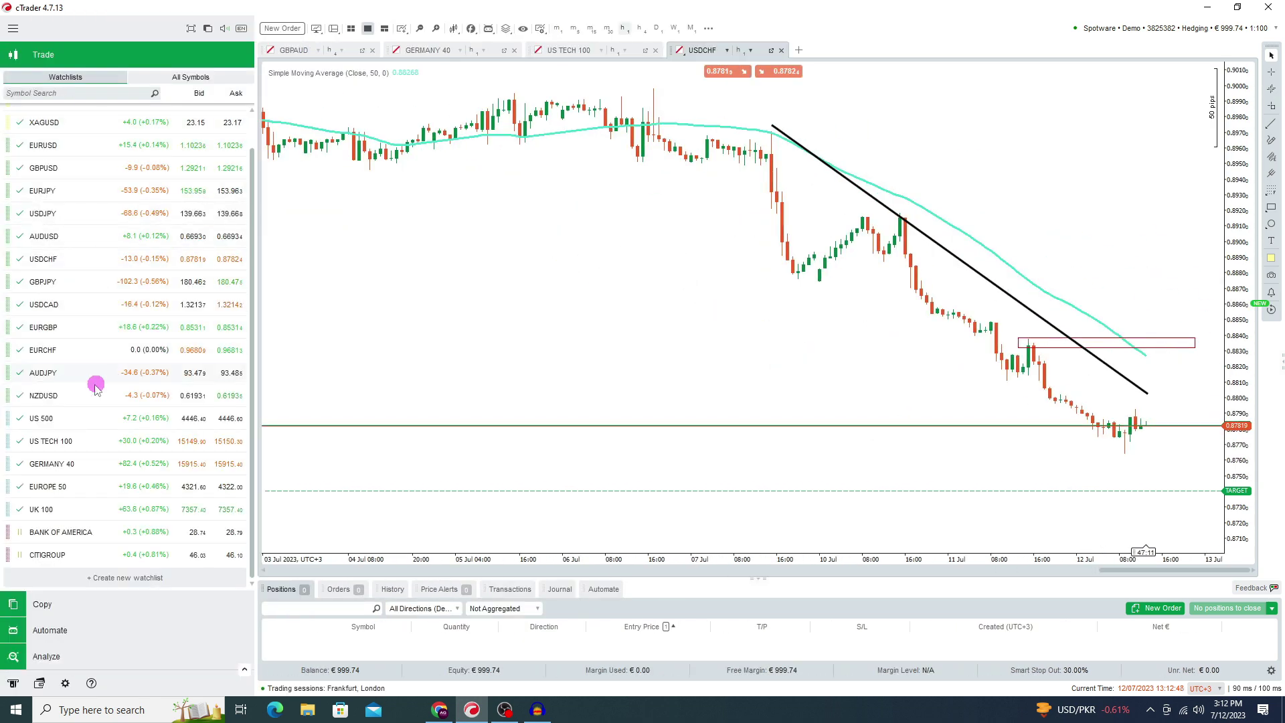
drag(72, 373, 80, 335)
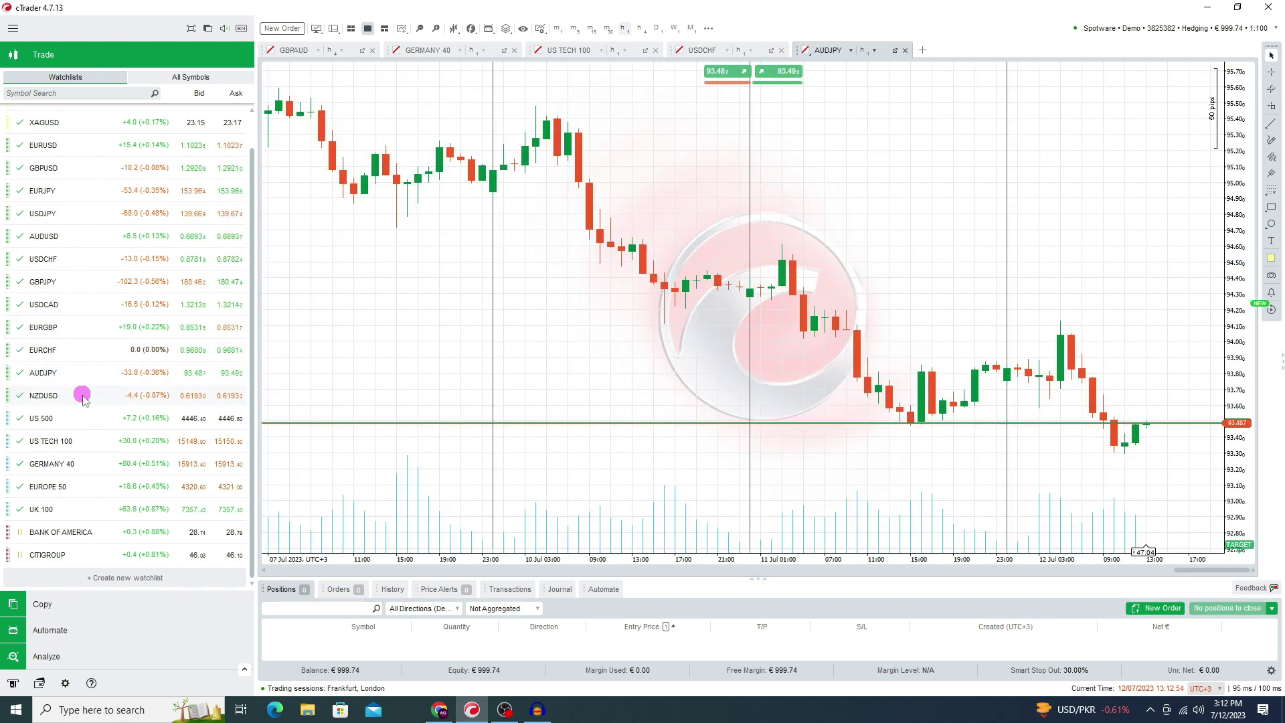
click(69, 265)
click(40, 241)
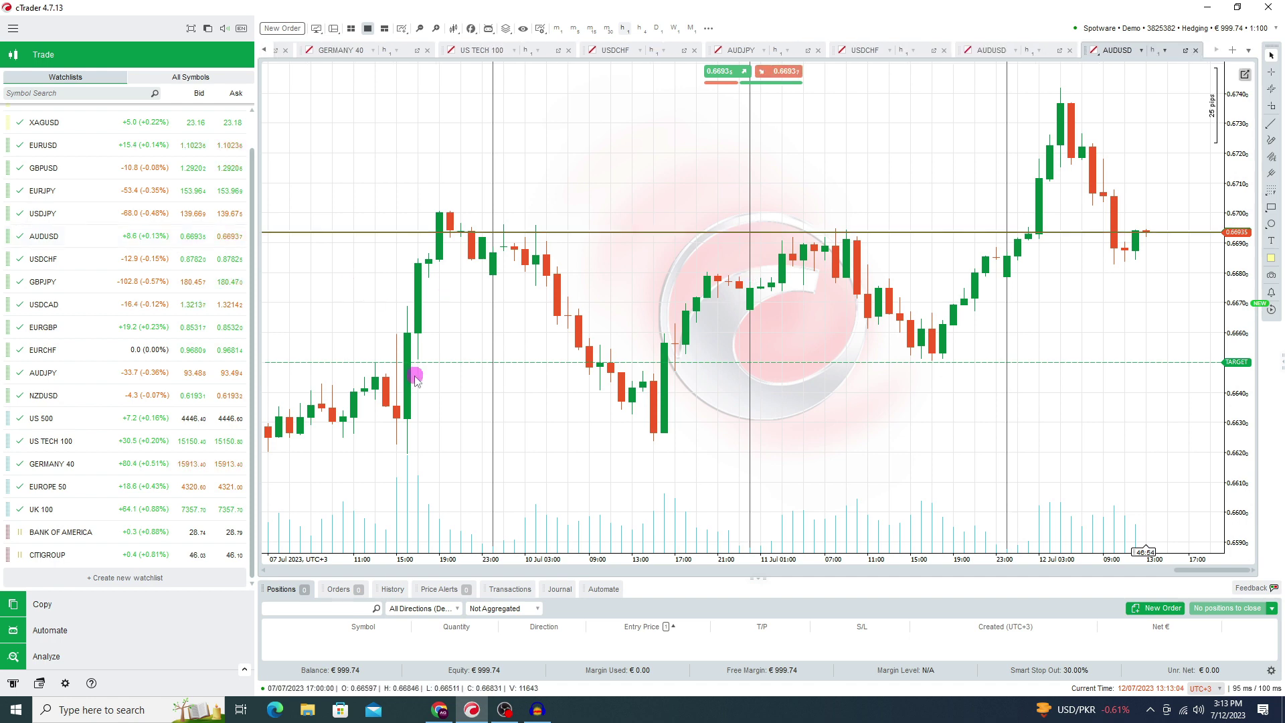
scroll(691, 370, down, 1)
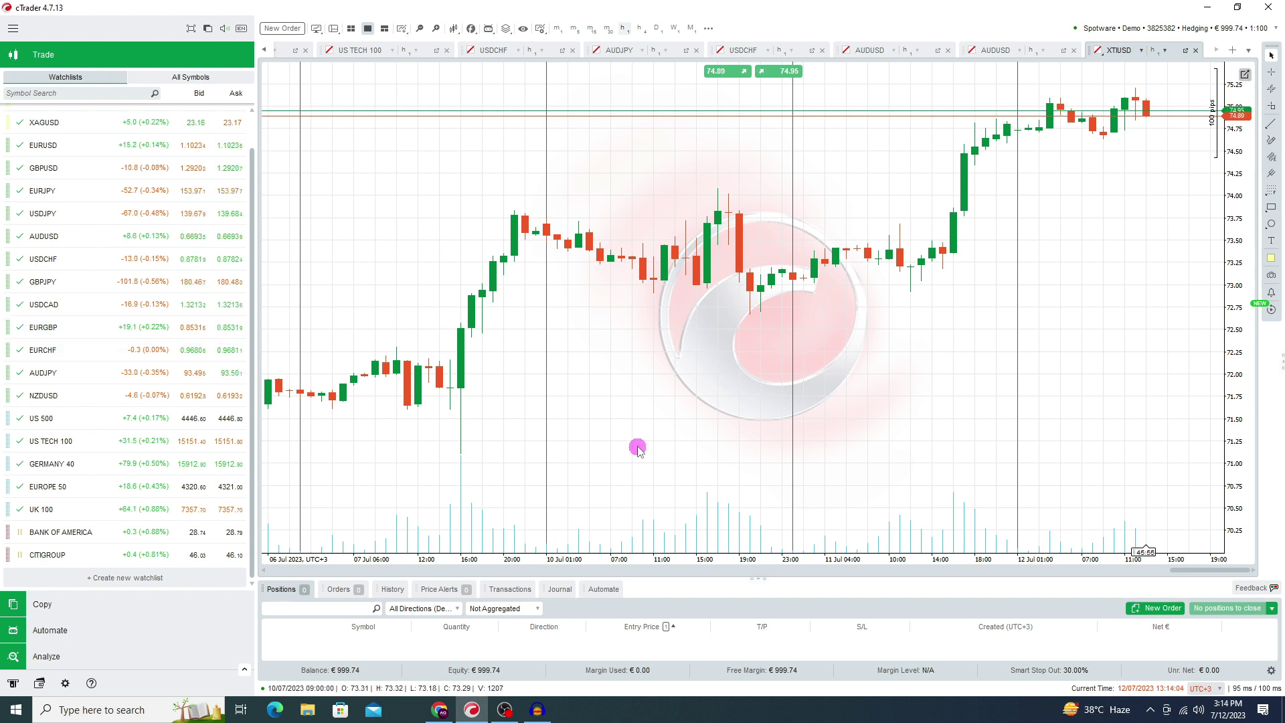
- Open the Copy section and scroll through the list of strategies
click(67, 614)
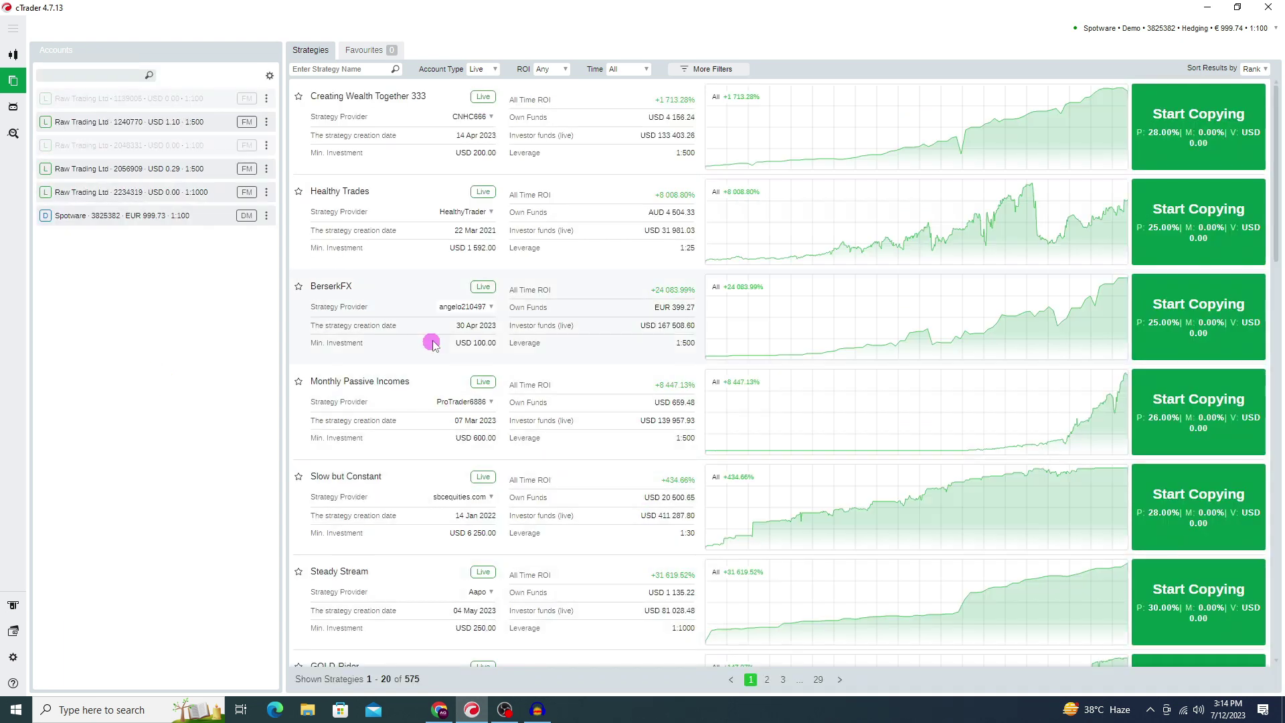
scroll(580, 381, down, 1)
scroll(580, 382, down, 5)
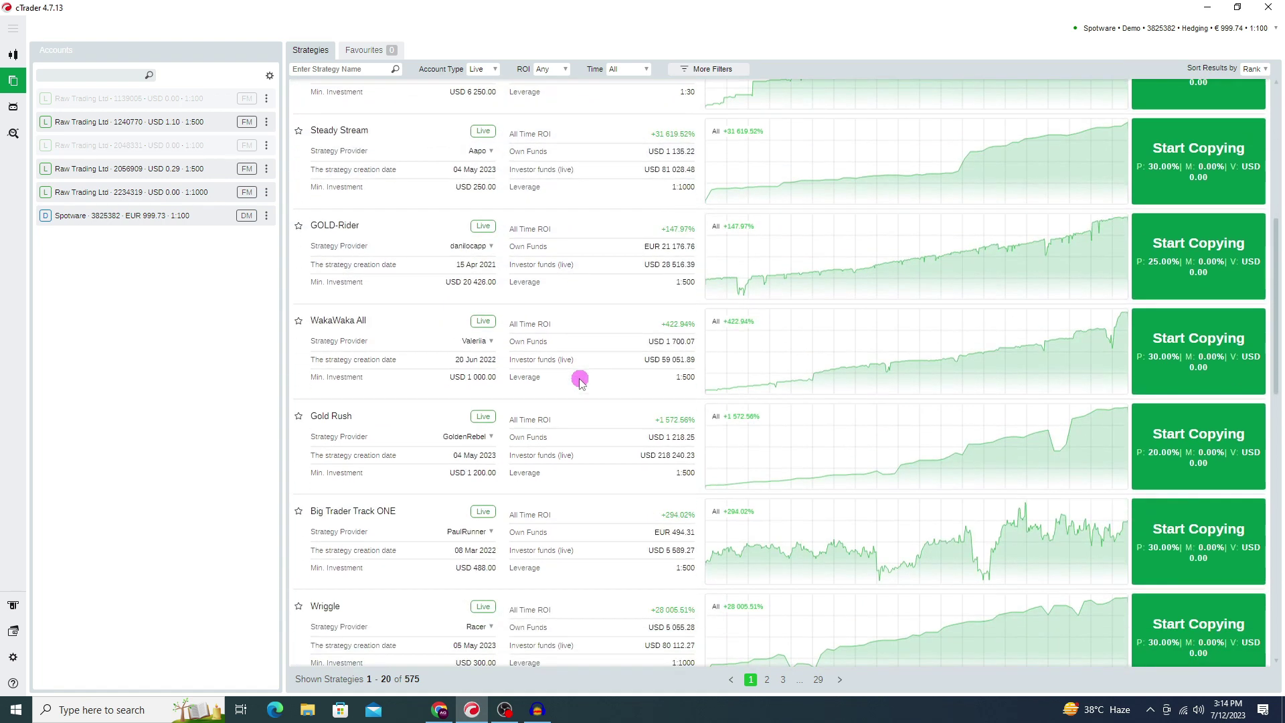
scroll(579, 380, down, 3)
scroll(576, 375, up, 8)
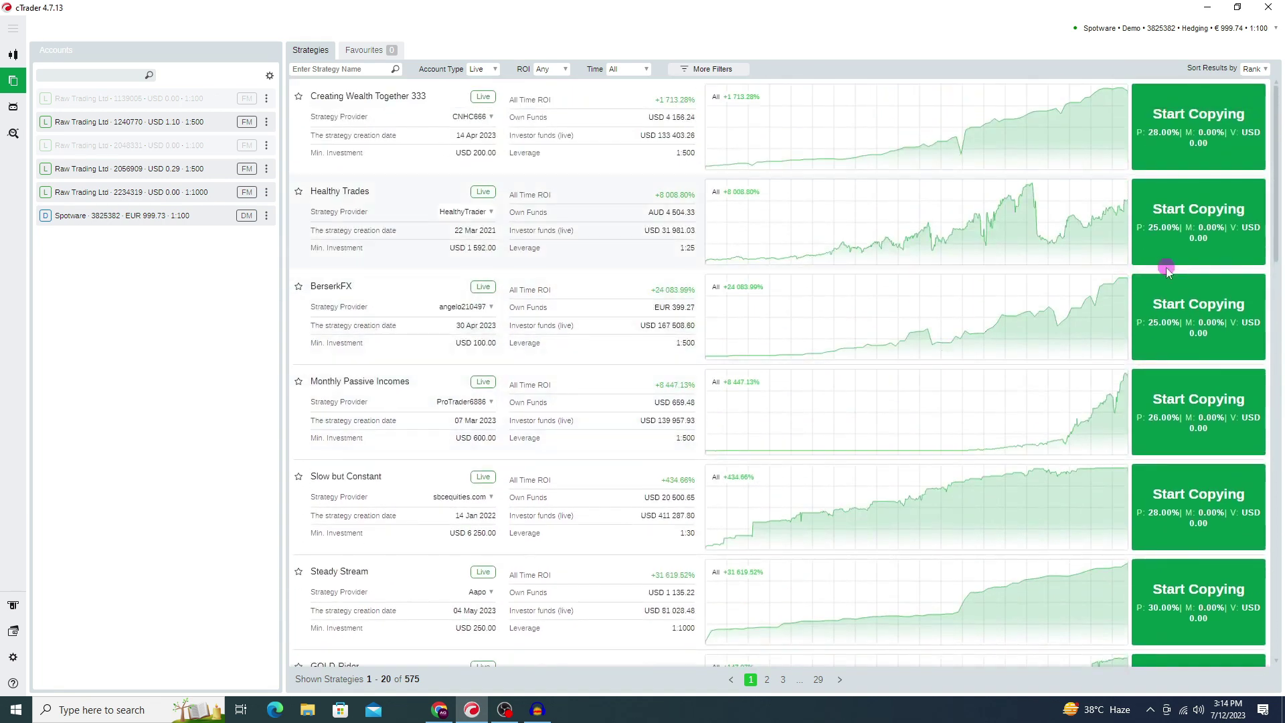
- Start copying Creating Wealth Together 333, then cancel the copy dialog
mouse_move(1184, 137)
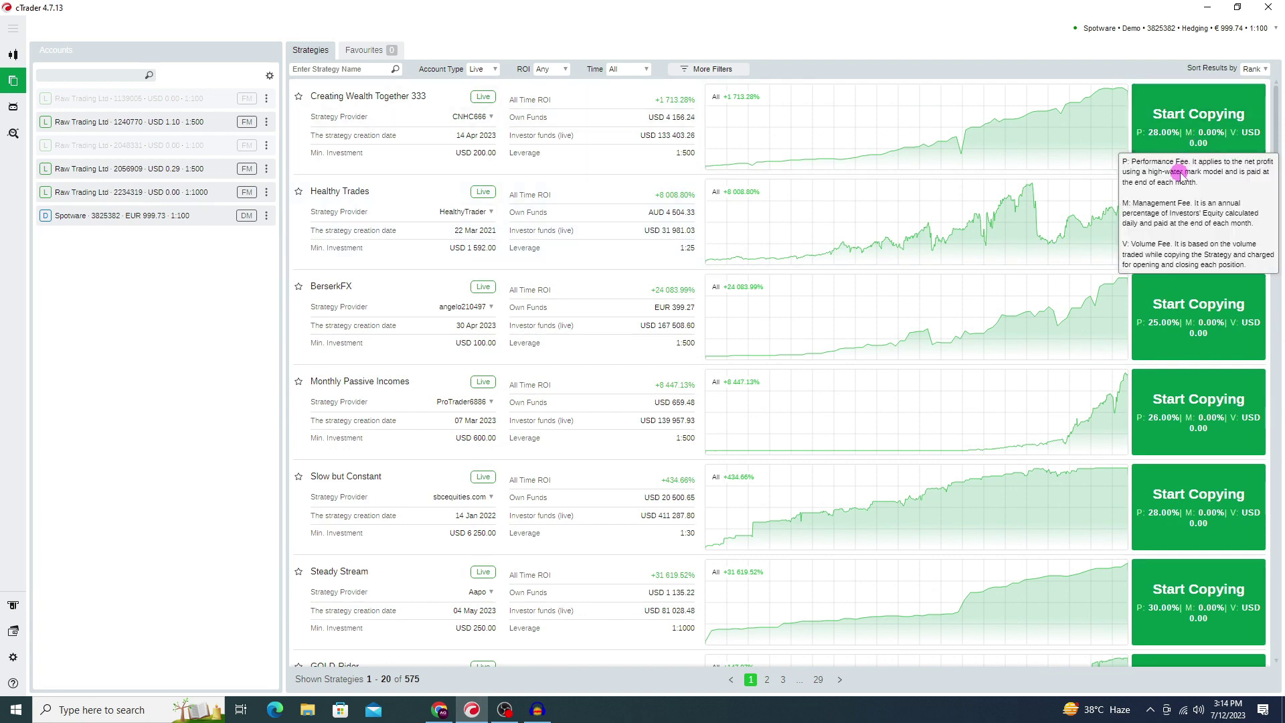
click(1216, 117)
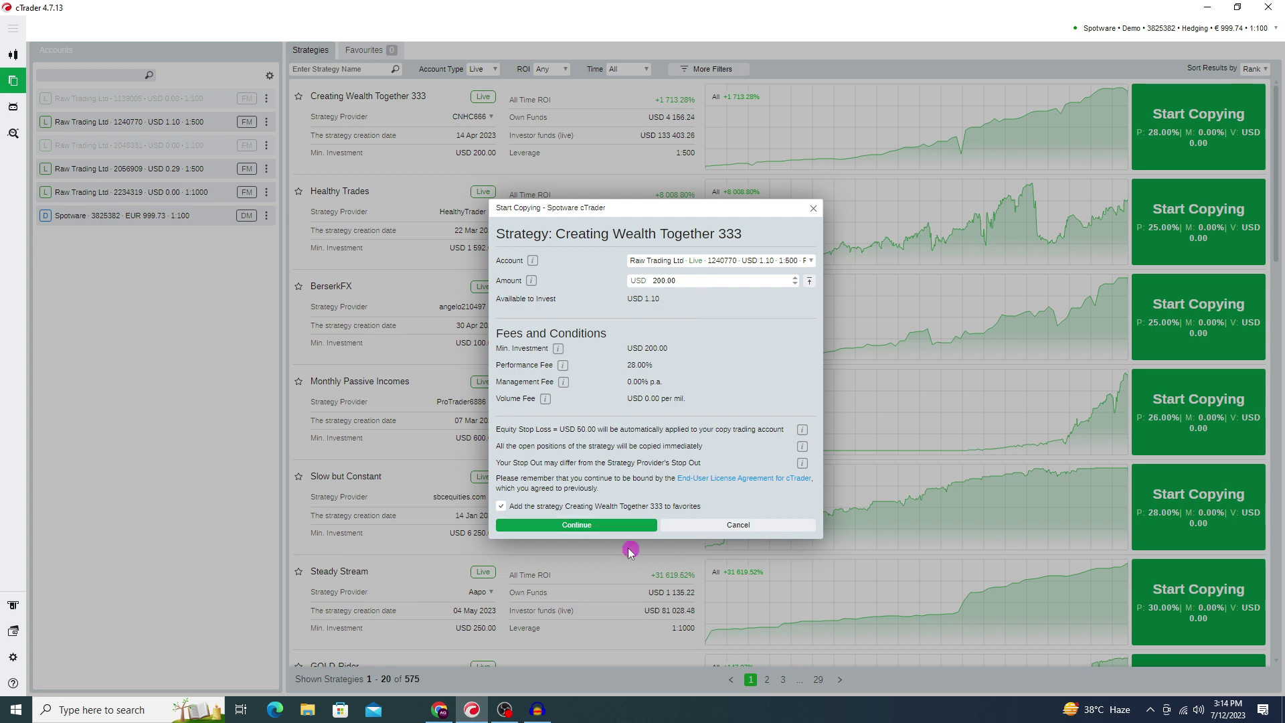
click(617, 528)
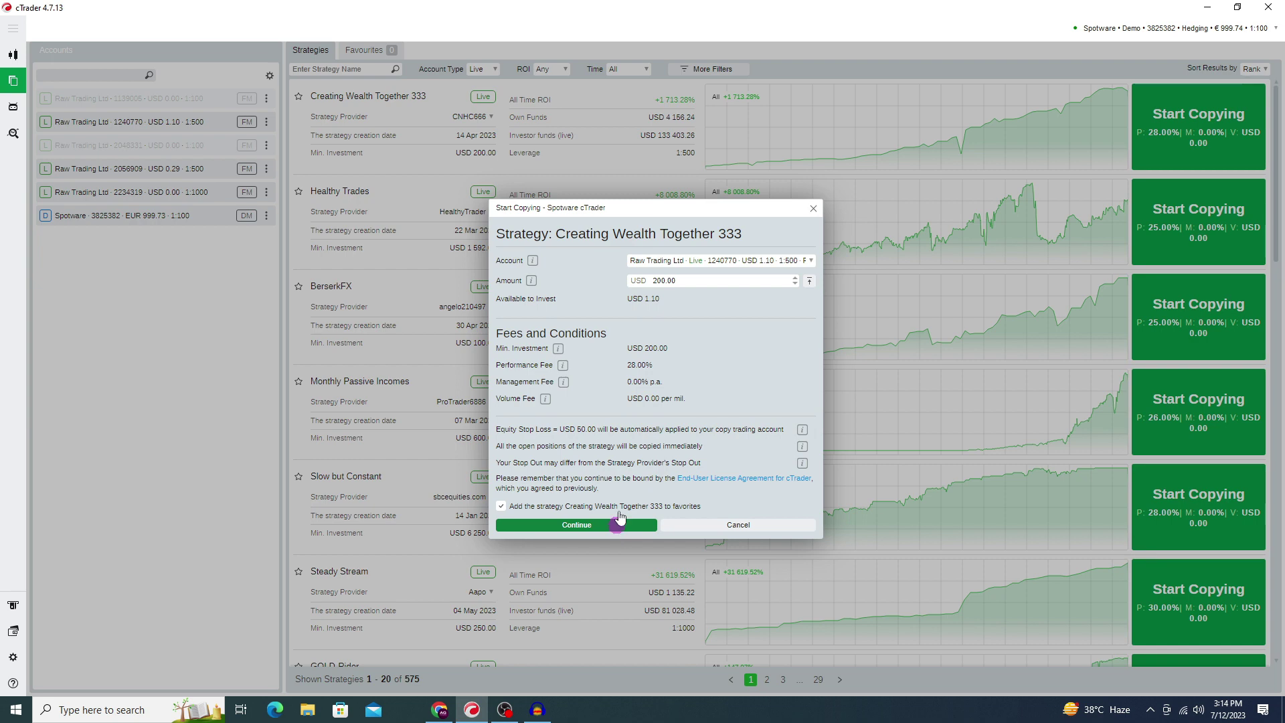
click(748, 524)
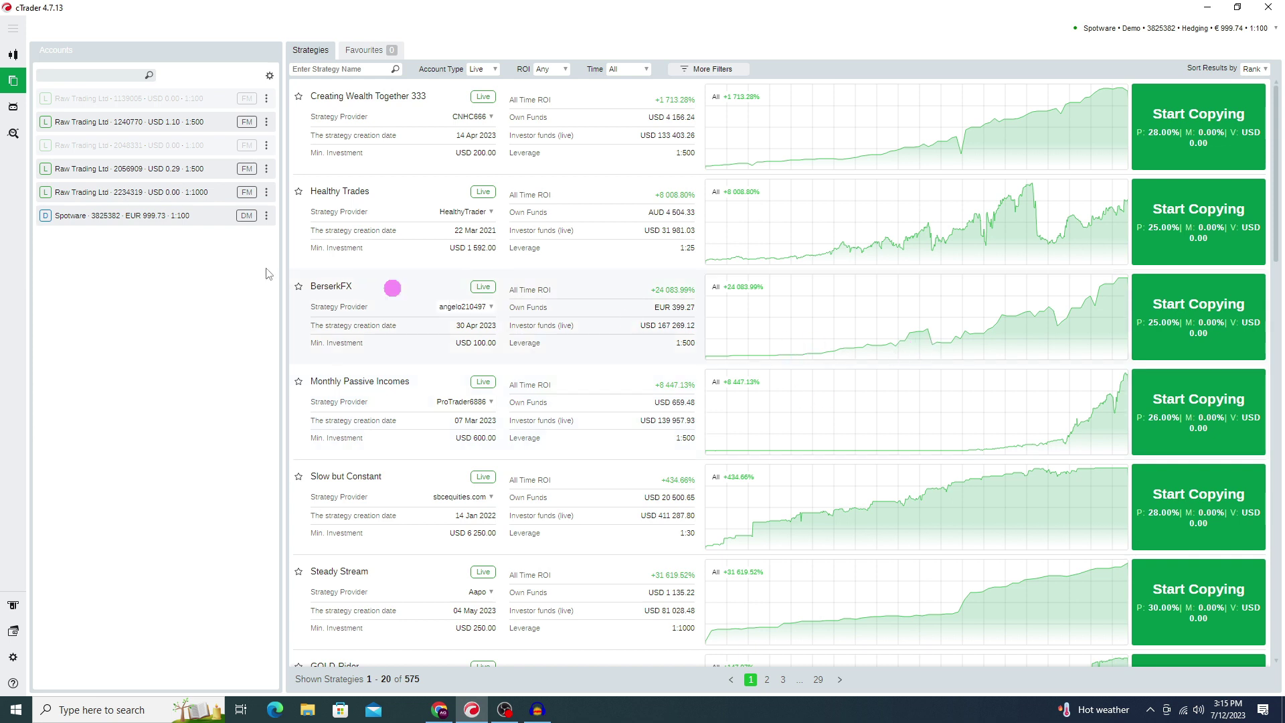
- Return to the XTIUSD chart, switch it to daily candles, then back to the shorter timeframe
click(16, 56)
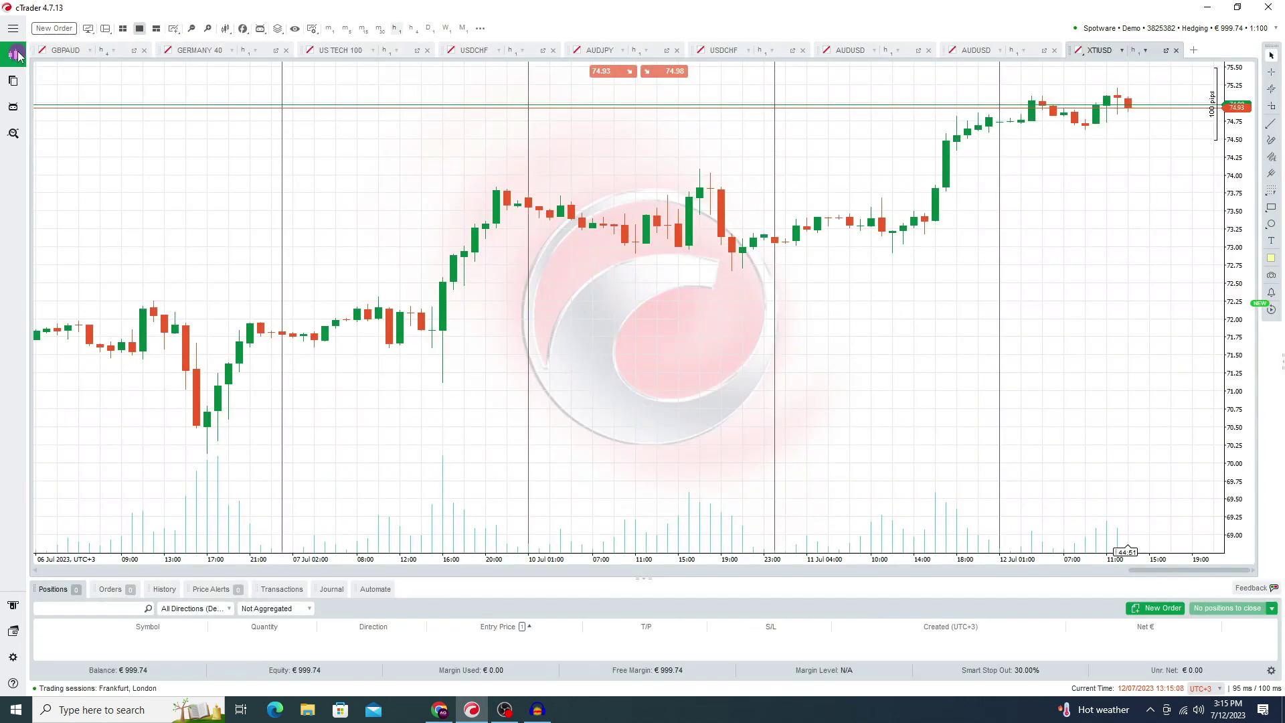
click(429, 28)
click(411, 29)
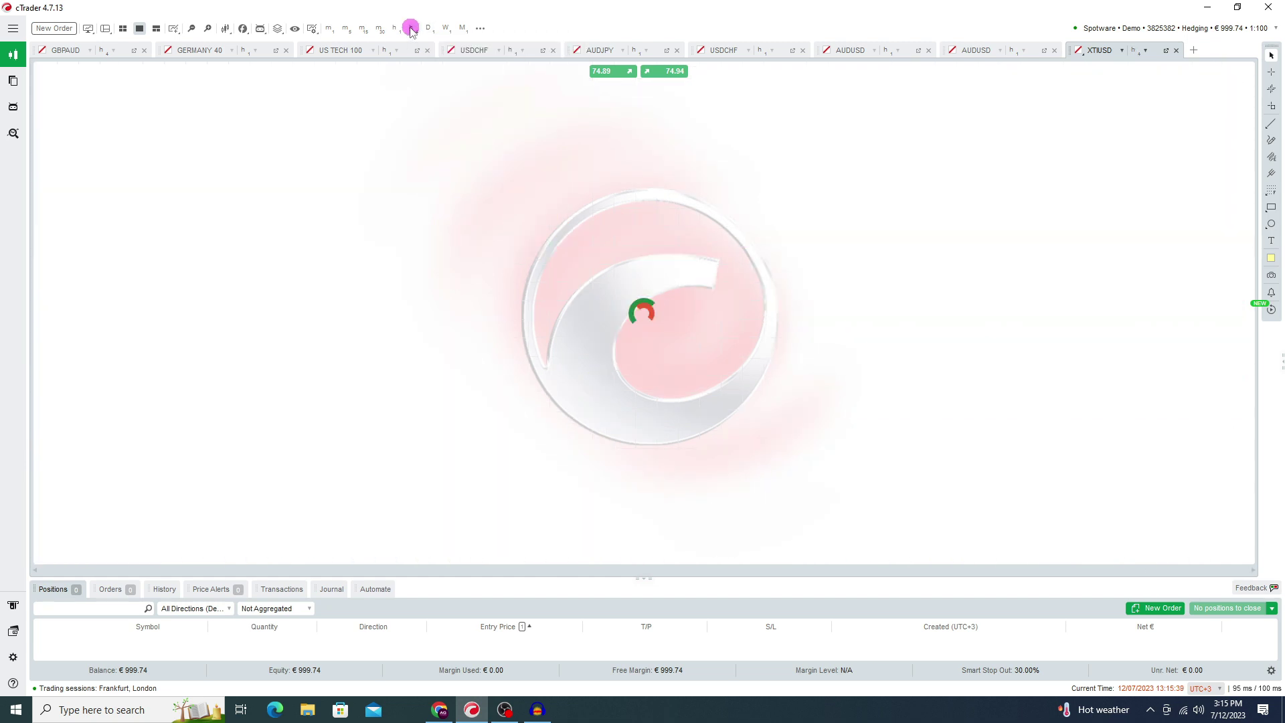
- Browse the toolbar's templates, layers, cBots, indicators and chart-type menus, then zoom in
click(312, 28)
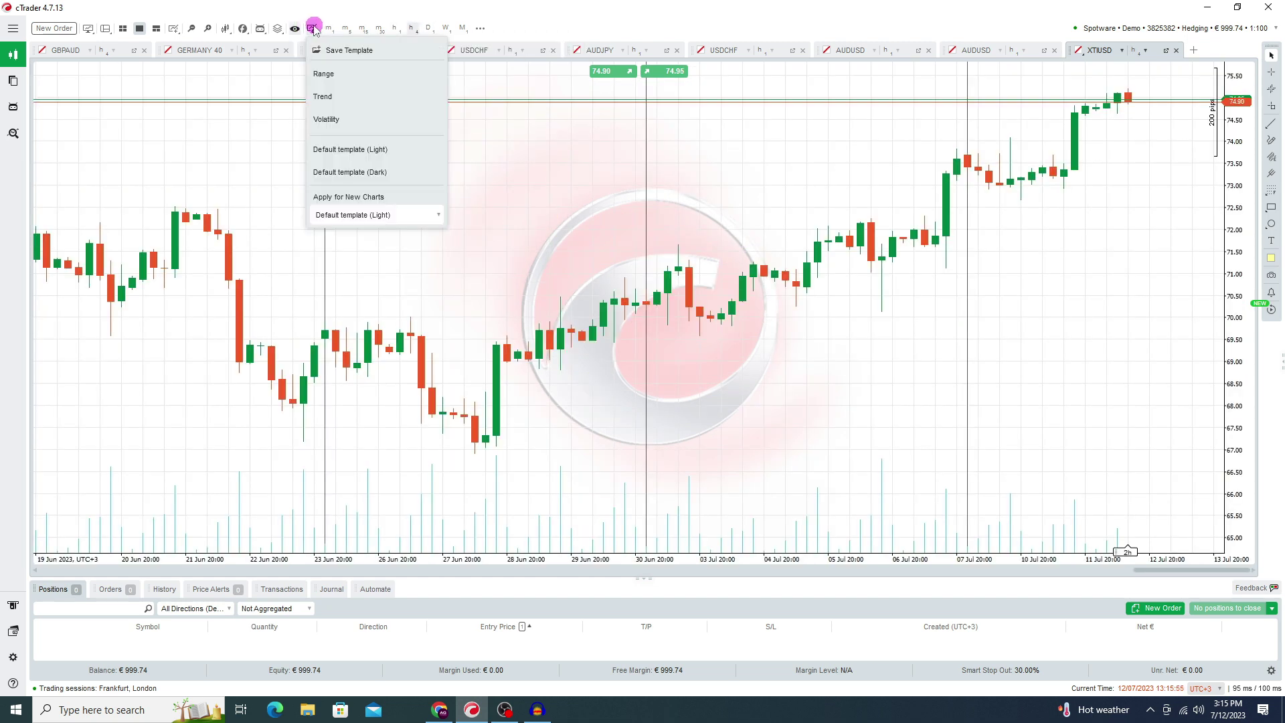
click(278, 29)
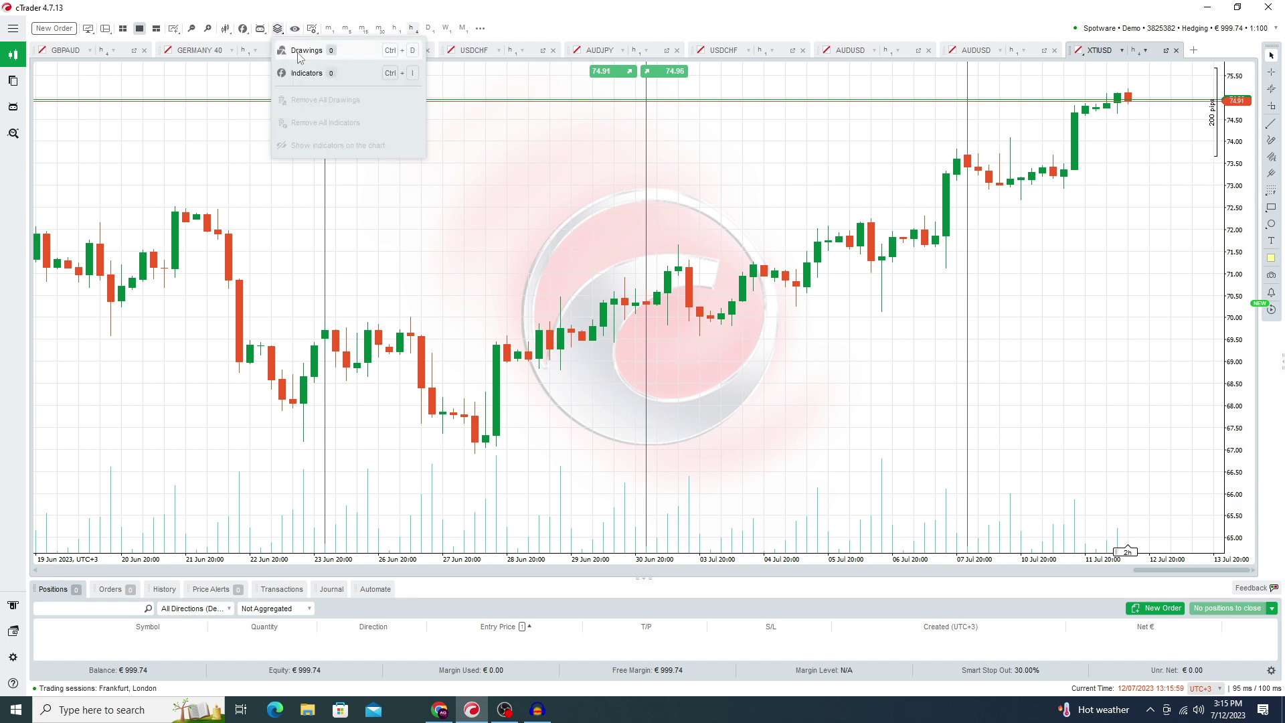
click(262, 30)
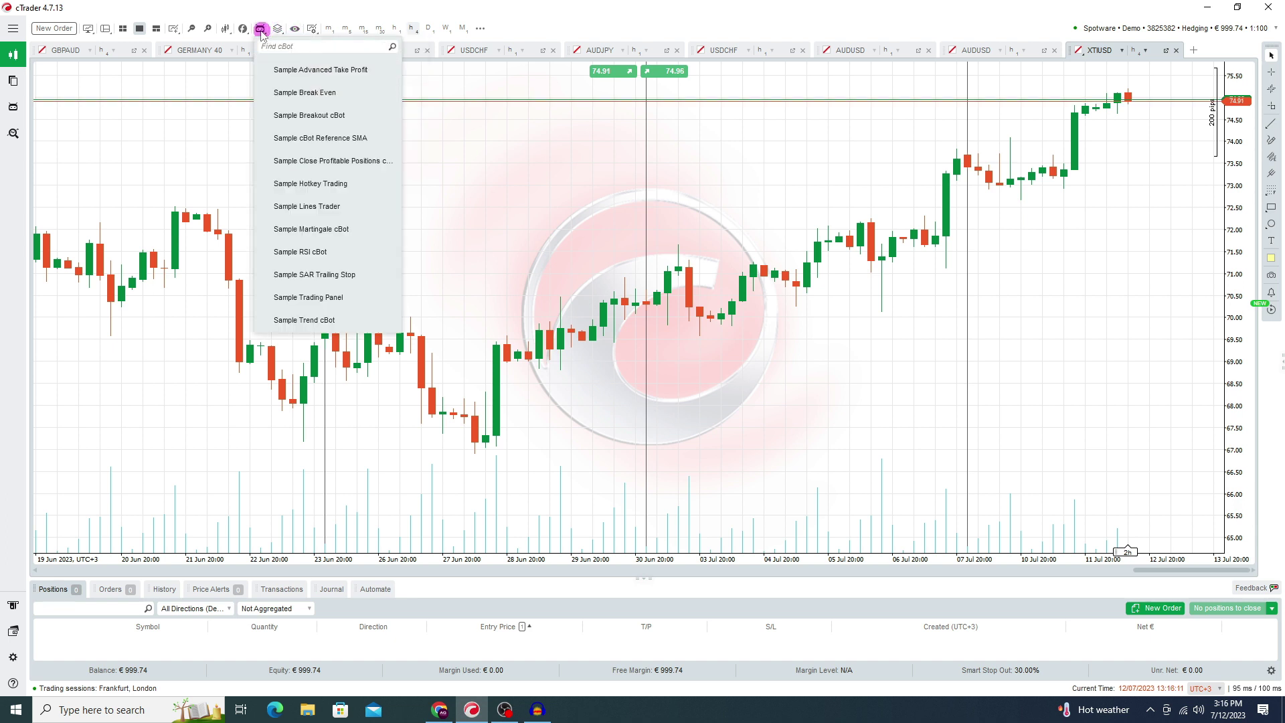
click(243, 28)
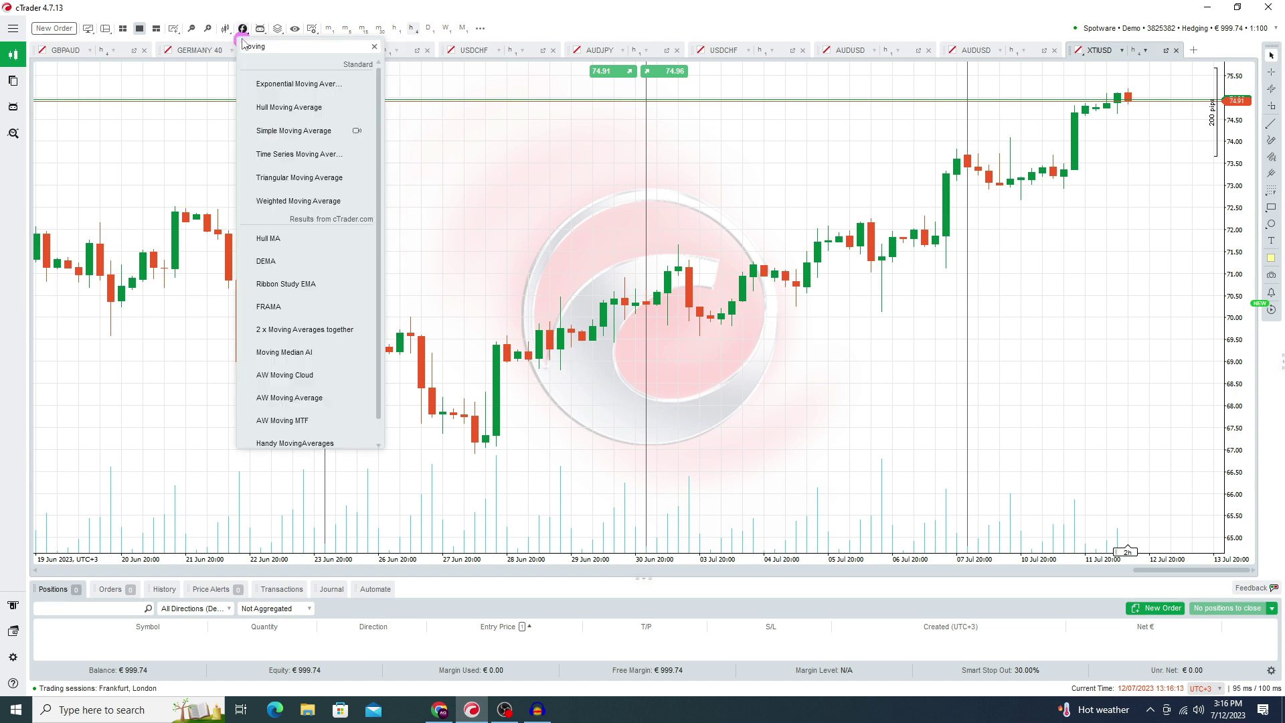
click(225, 28)
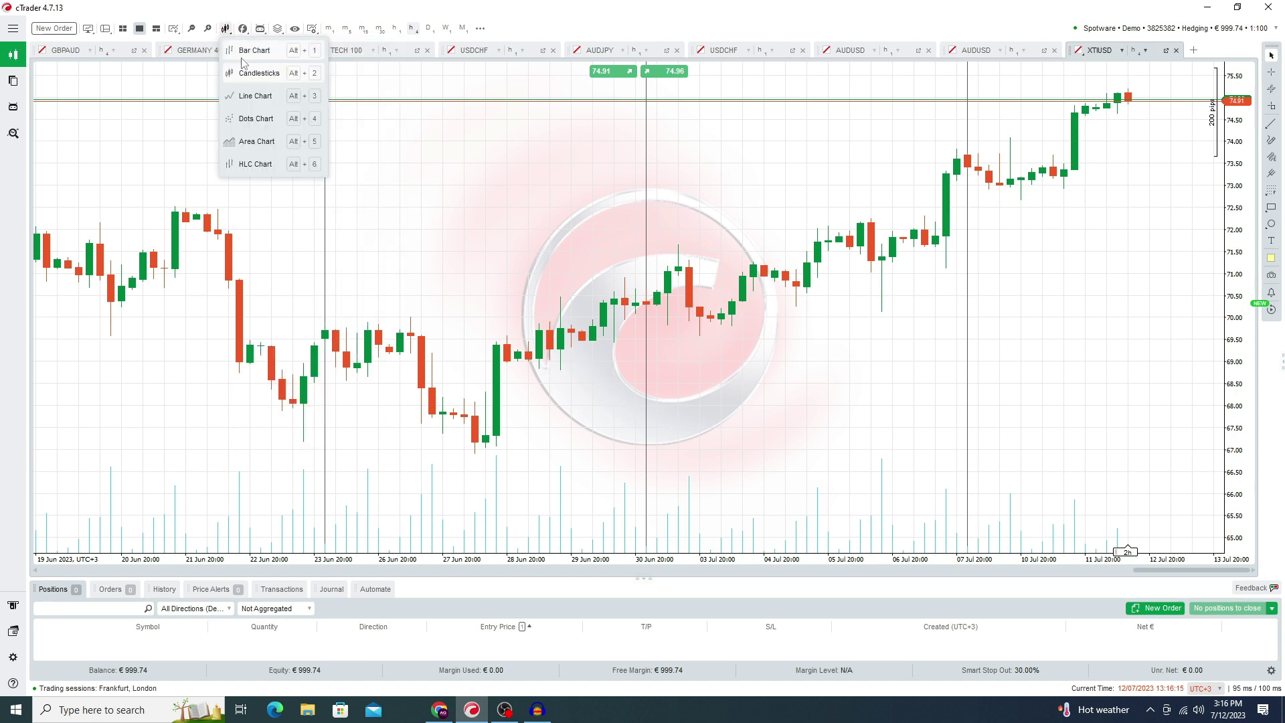
click(224, 69)
click(243, 28)
click(225, 28)
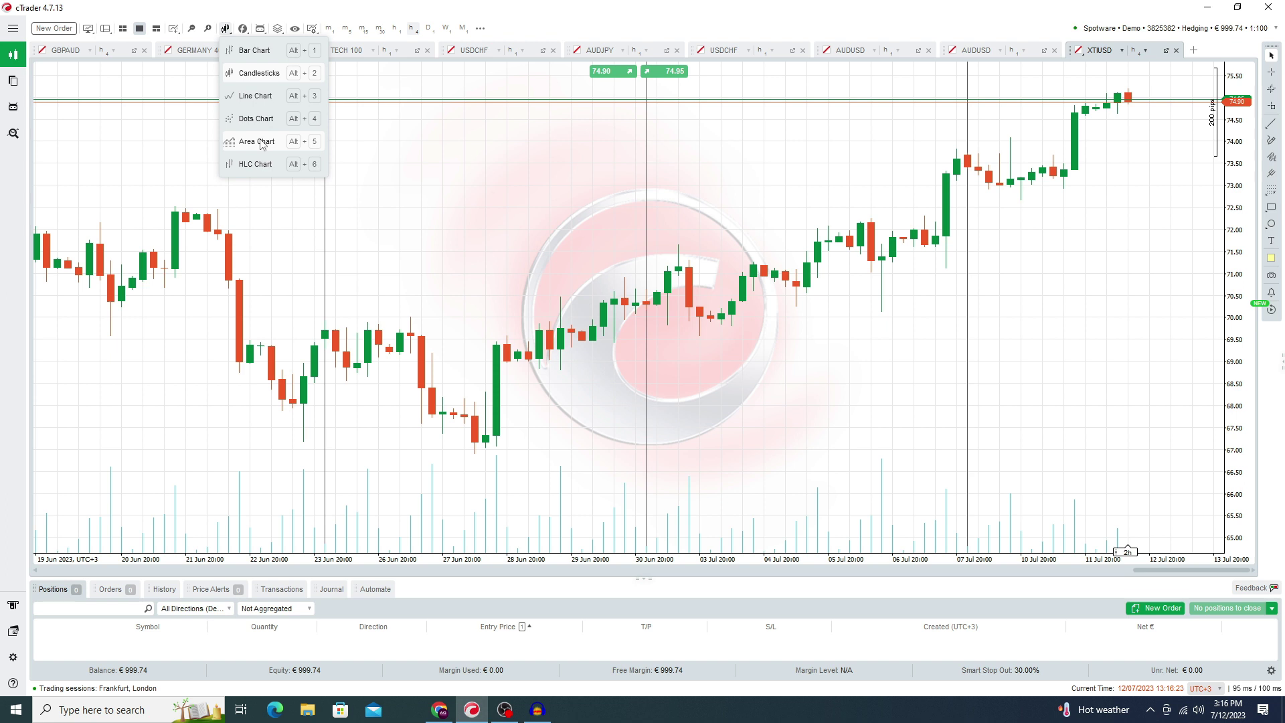
click(209, 29)
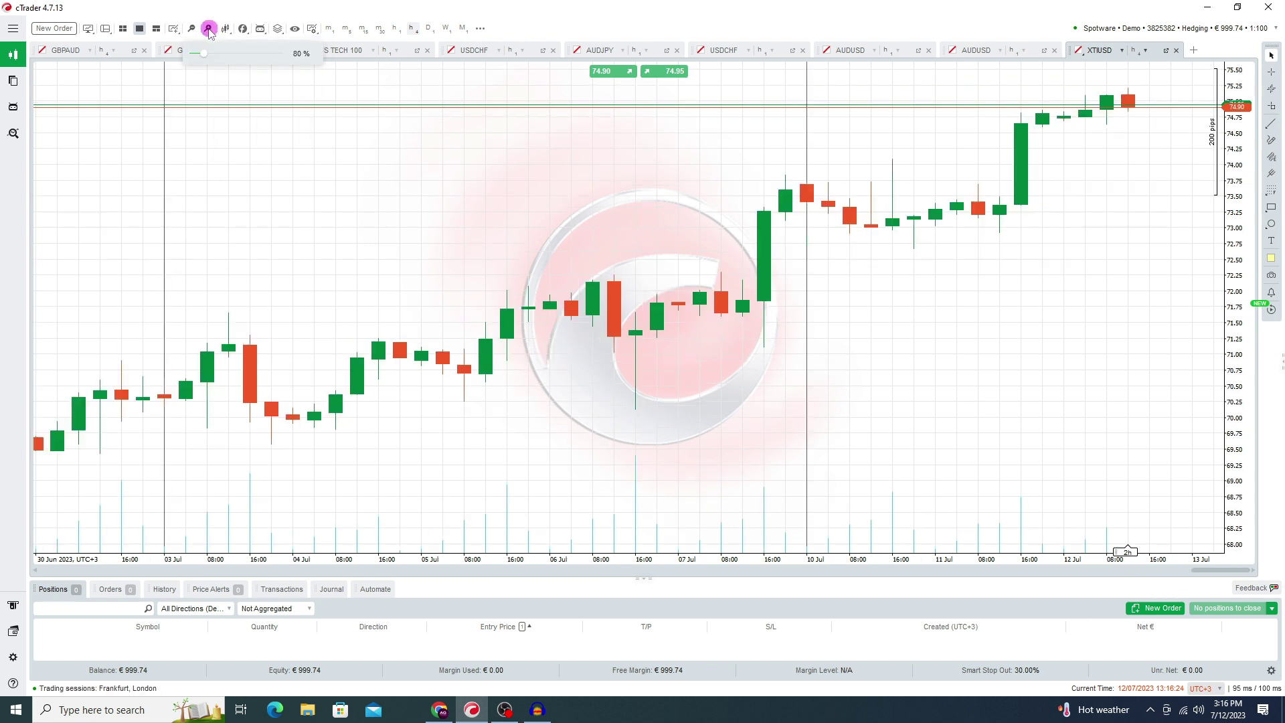
- Zoom out, tile charts in a grid then return to single tabs, and show Transactions
click(191, 28)
click(172, 30)
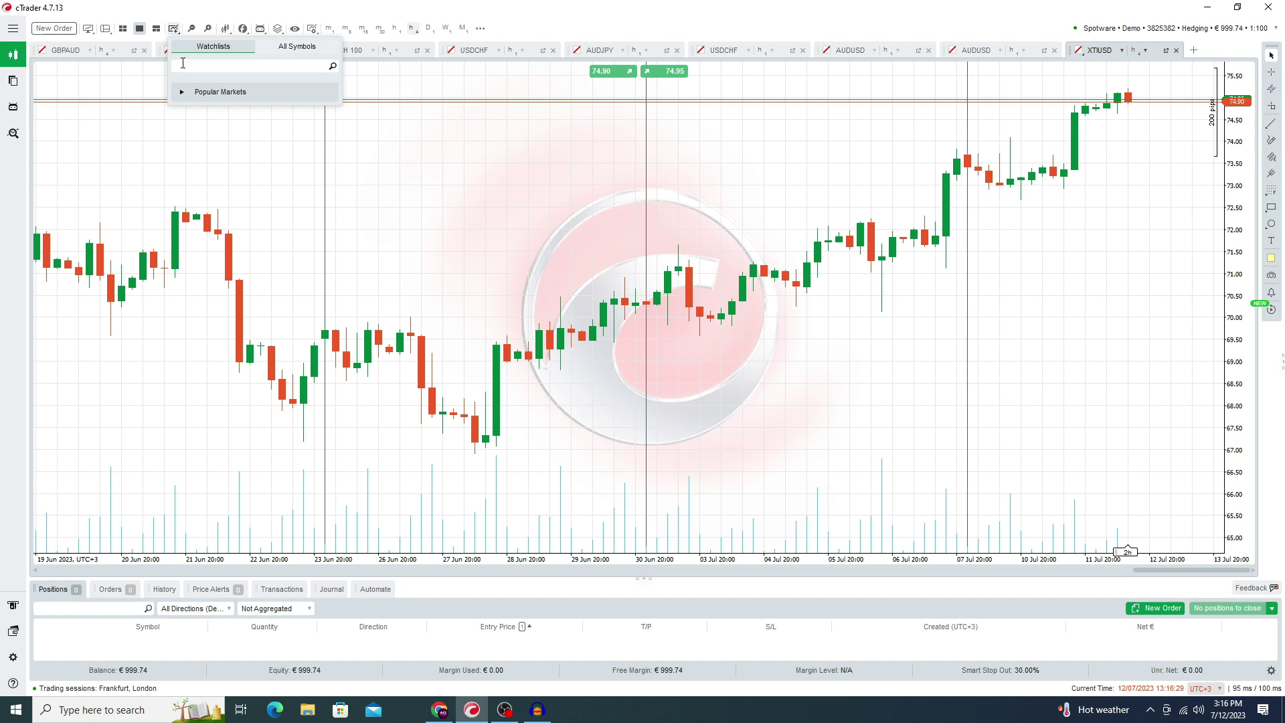
click(156, 28)
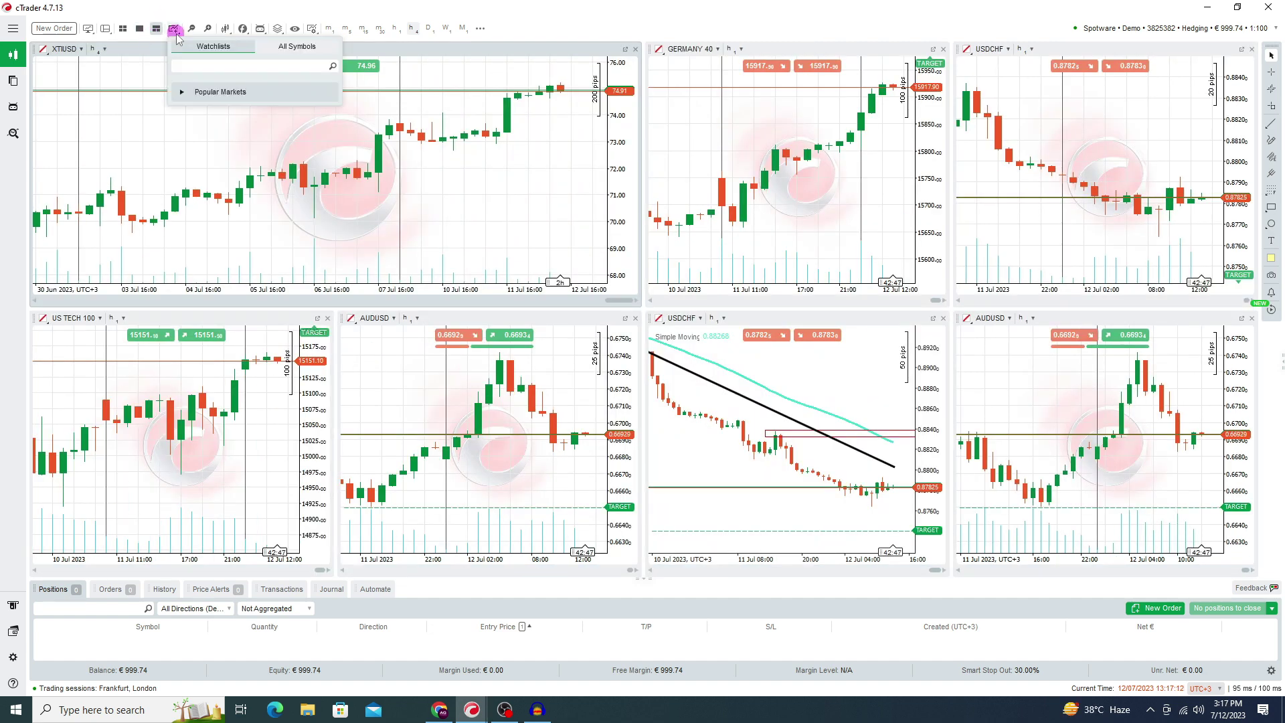
click(150, 33)
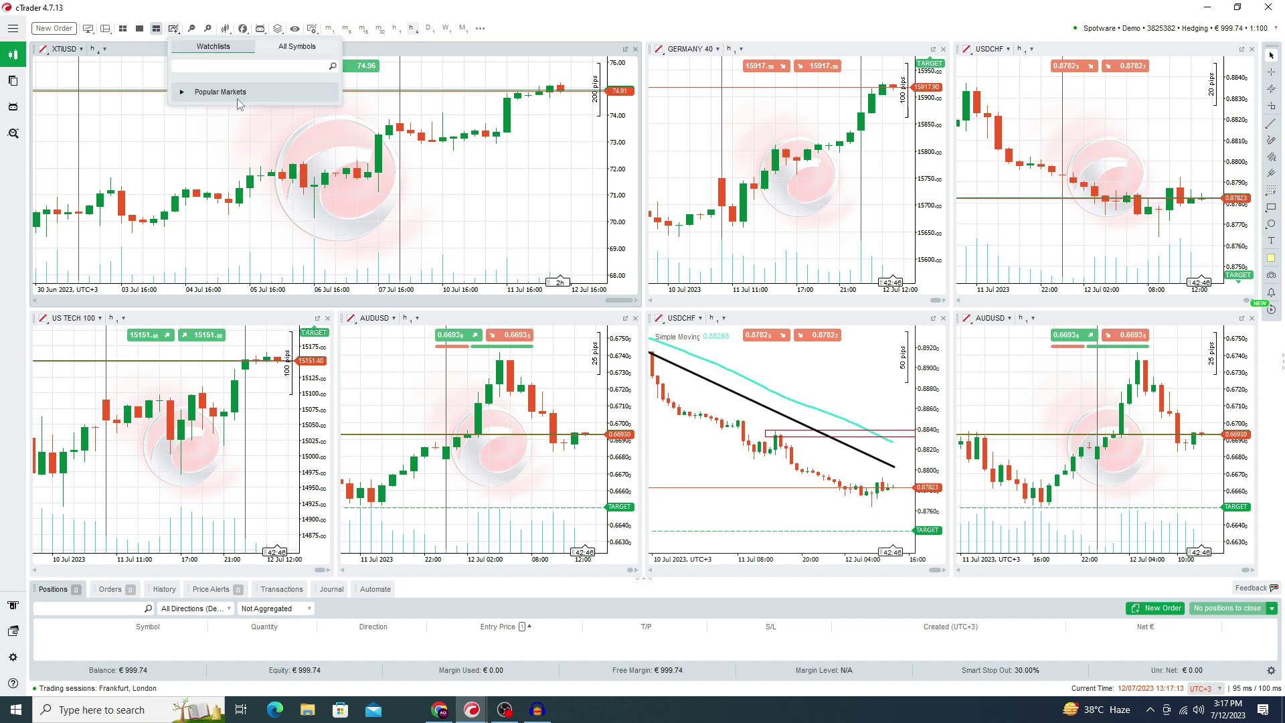
click(139, 28)
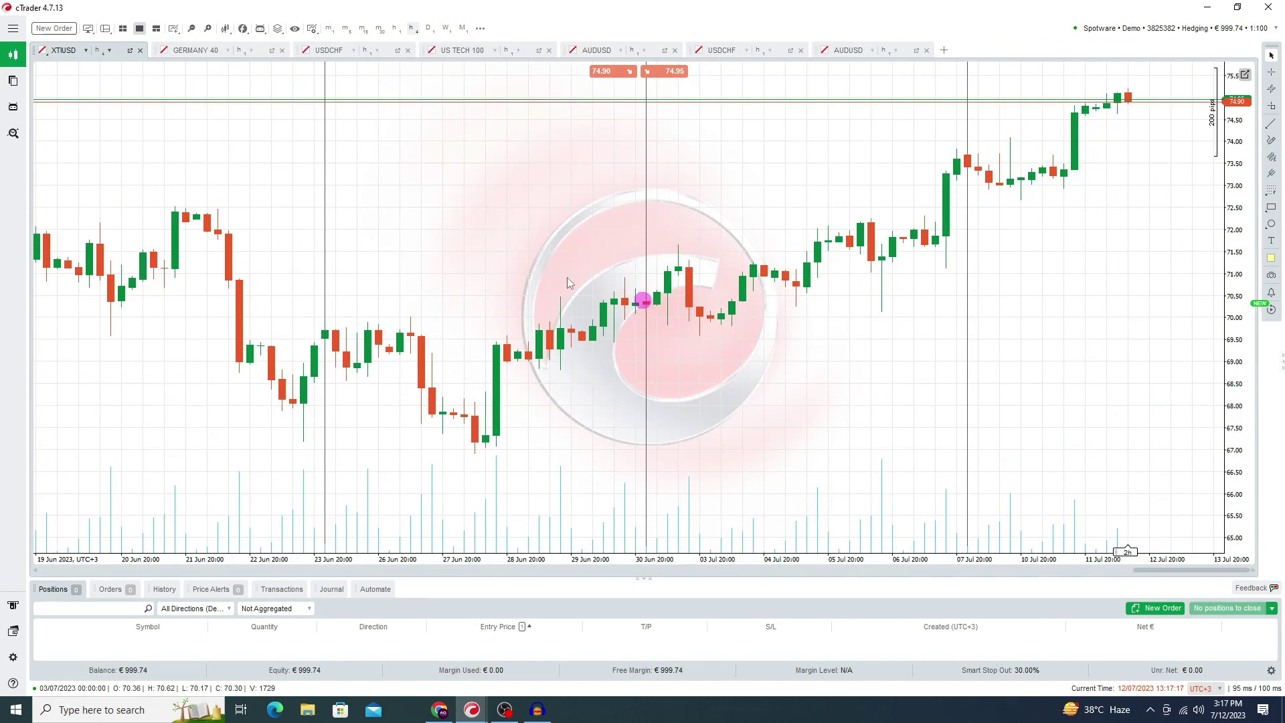
click(902, 295)
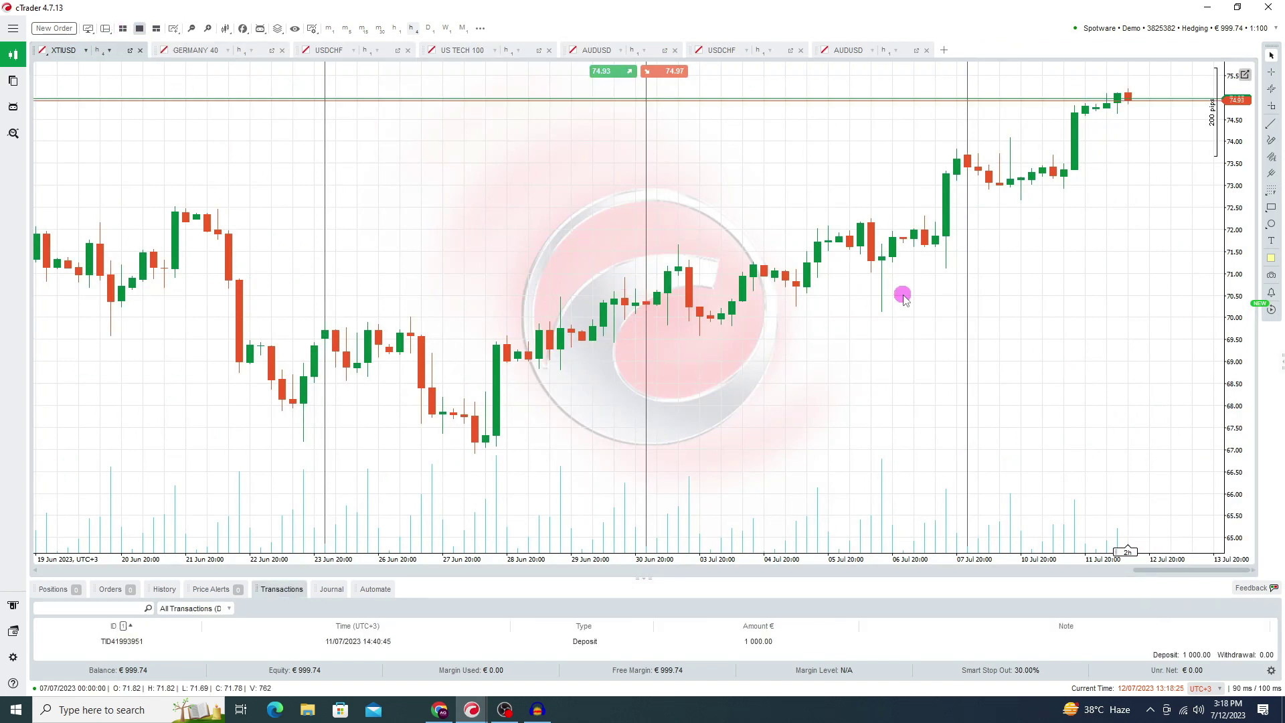